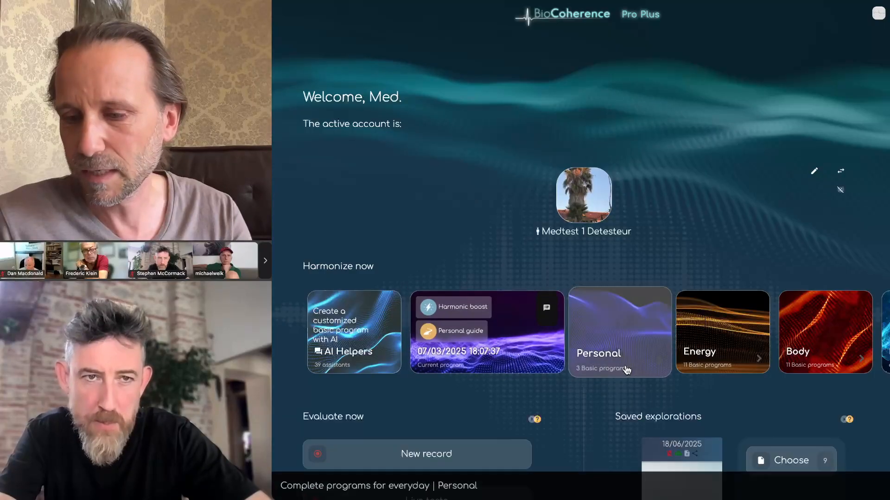
Step: Open the saved 07/03/2025 18:07:37 exploration and go to its Mind analysis
left_click(677, 465)
left_click(650, 364)
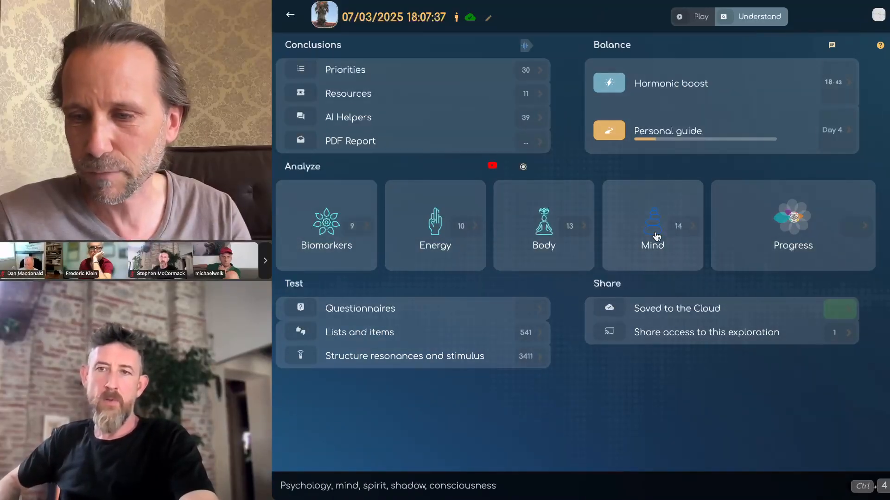
left_click(638, 232)
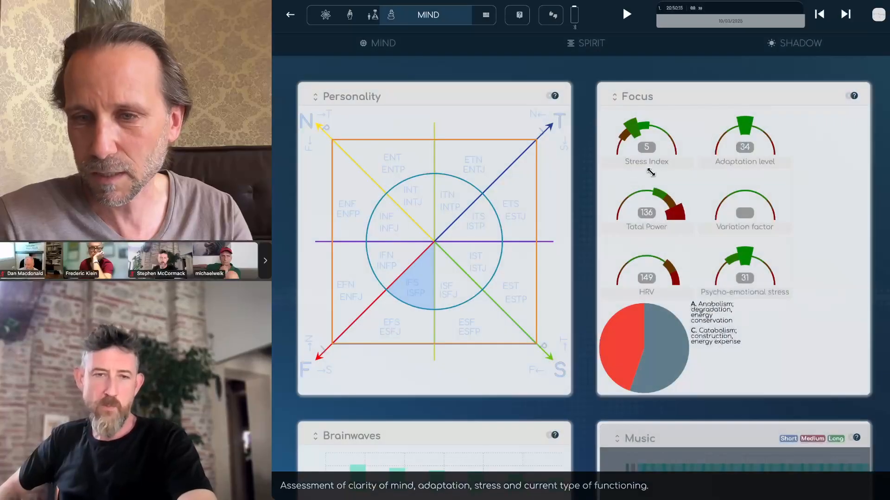
Step: Expand the Personality panel and capture the ISFP personality chart for the report
left_click(335, 100)
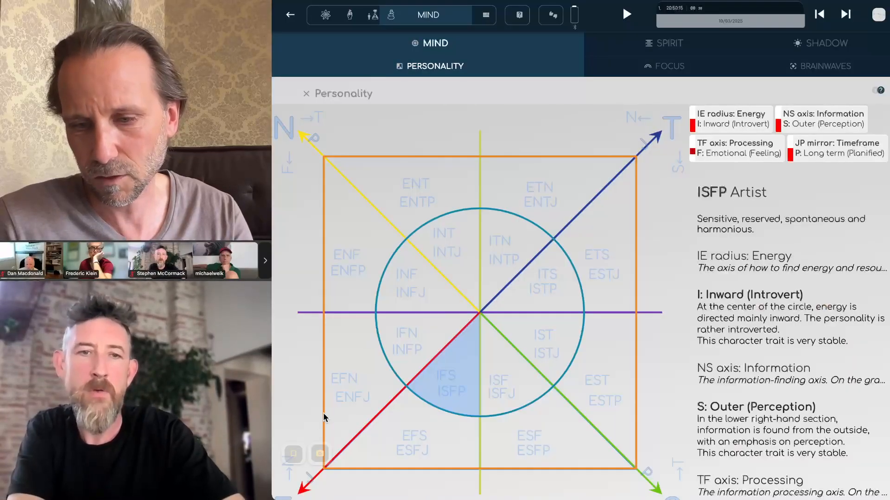
left_click(319, 455)
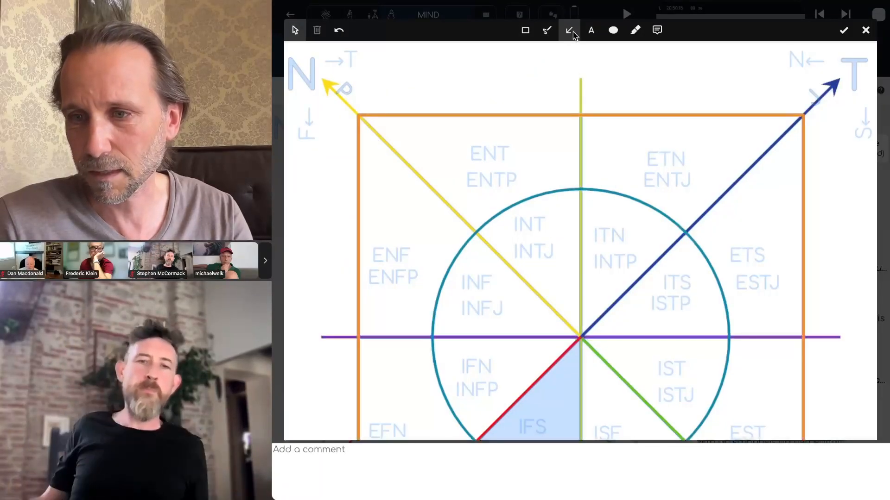
Step: Draw a red arrow into the IFS sector and save the capture captioned 'some text'
left_click(573, 32)
mouse_move(640, 242)
left_mouse_down()
mouse_move(551, 360)
mouse_move(552, 406)
left_mouse_up()
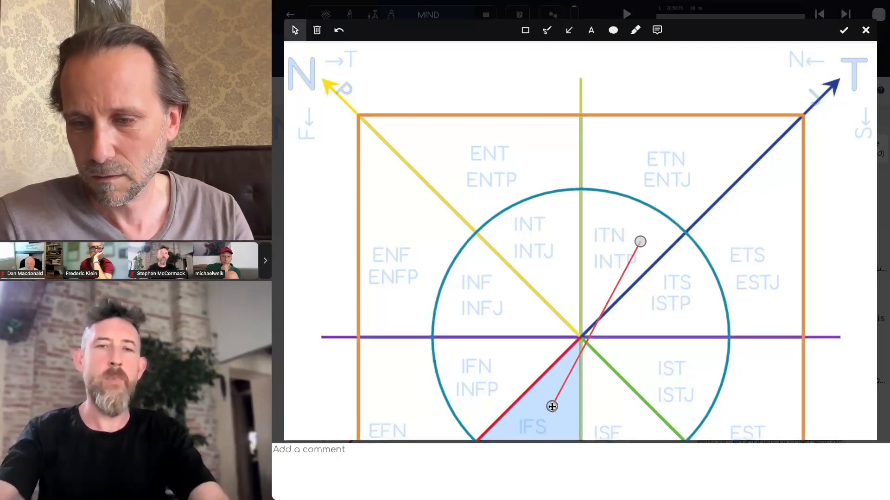
left_click(479, 461)
type("some text")
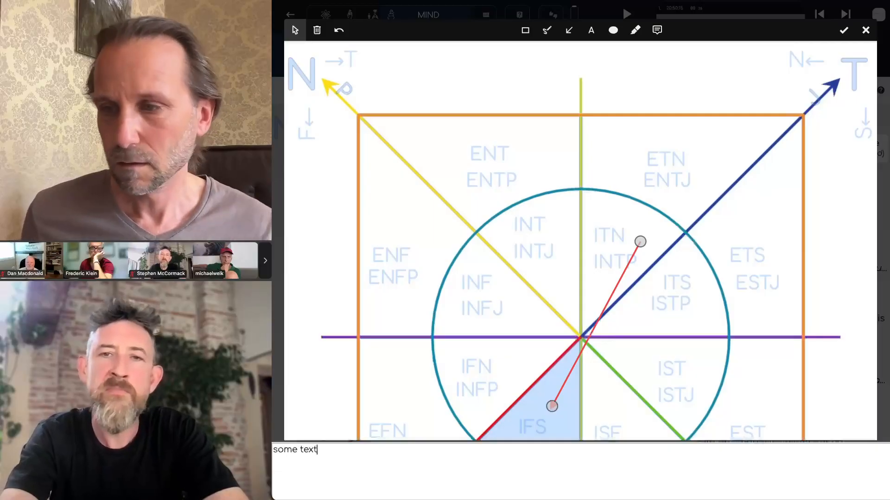
left_click(843, 30)
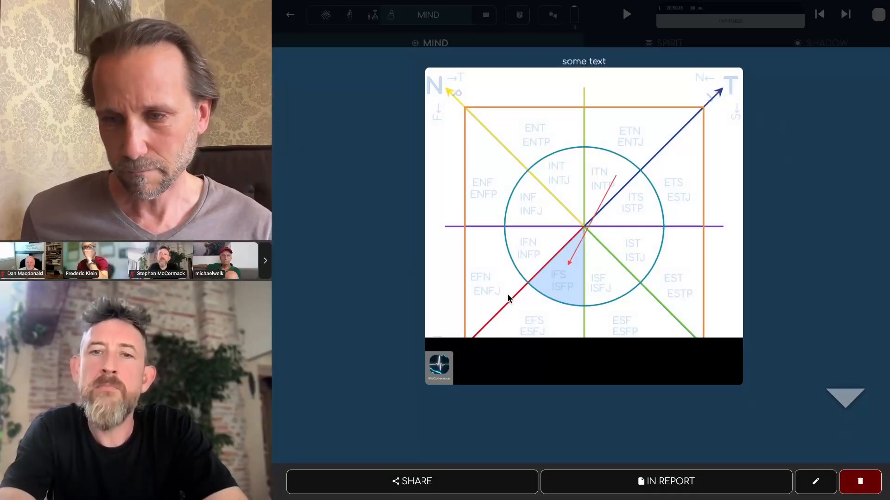
Step: Try sharing the annotated capture, then reopen and close its enlarged preview
left_click(411, 483)
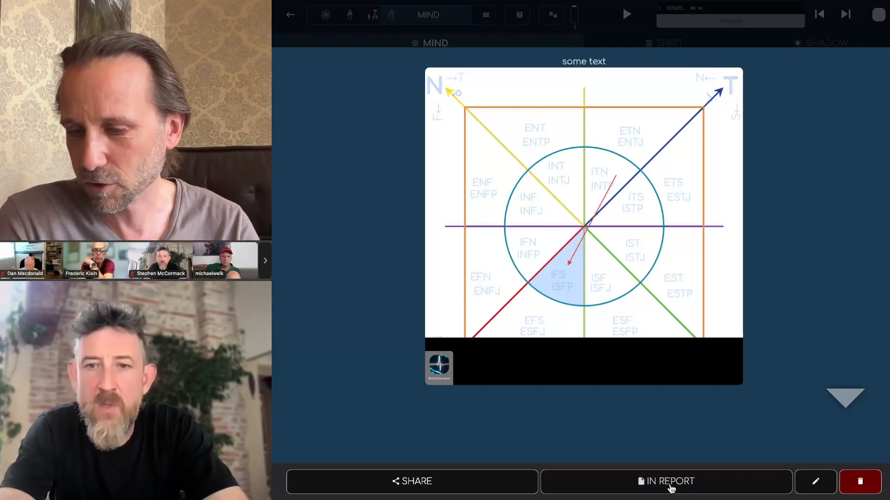
left_click(815, 485)
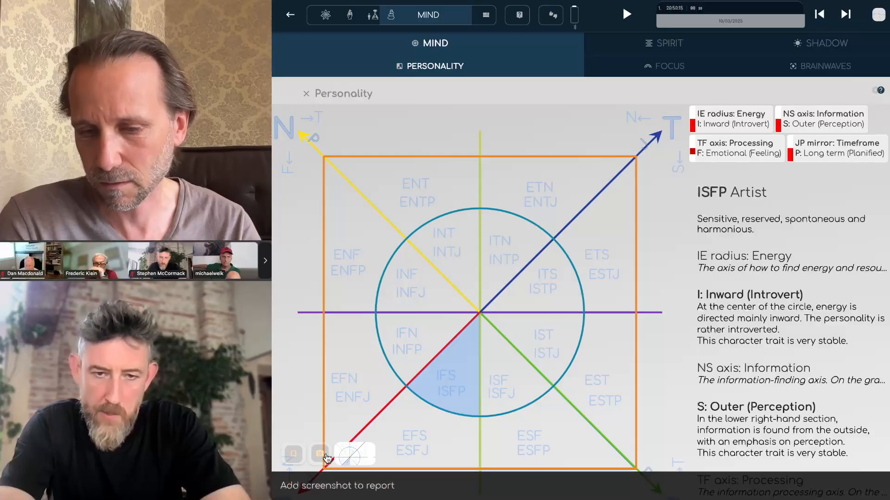
left_click(348, 458)
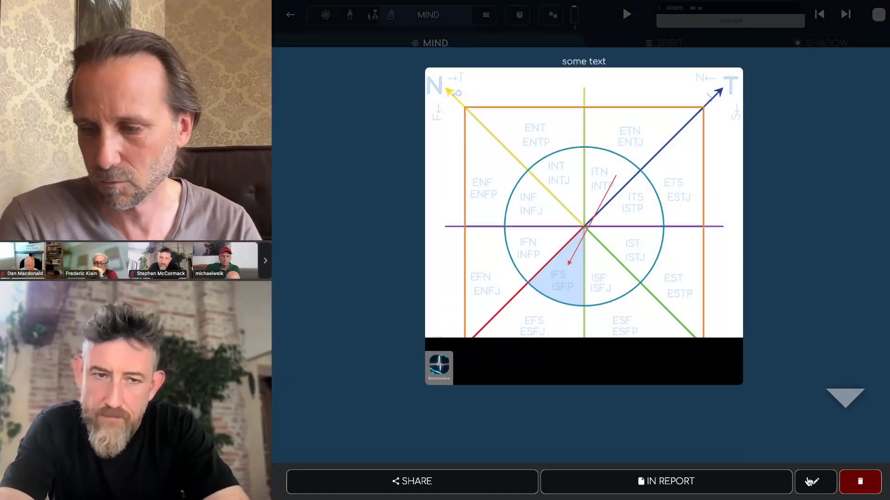
left_click(538, 49)
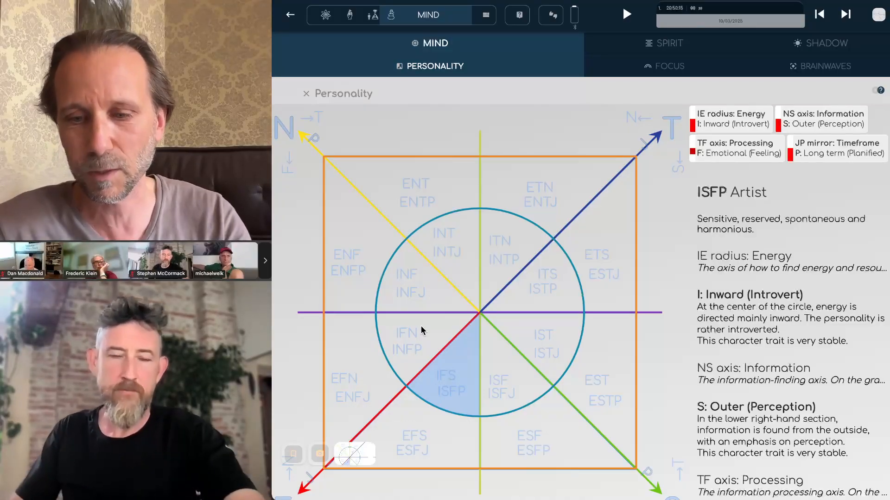
Step: Go back through the Mind overview to the exploration dashboard
left_click(290, 15)
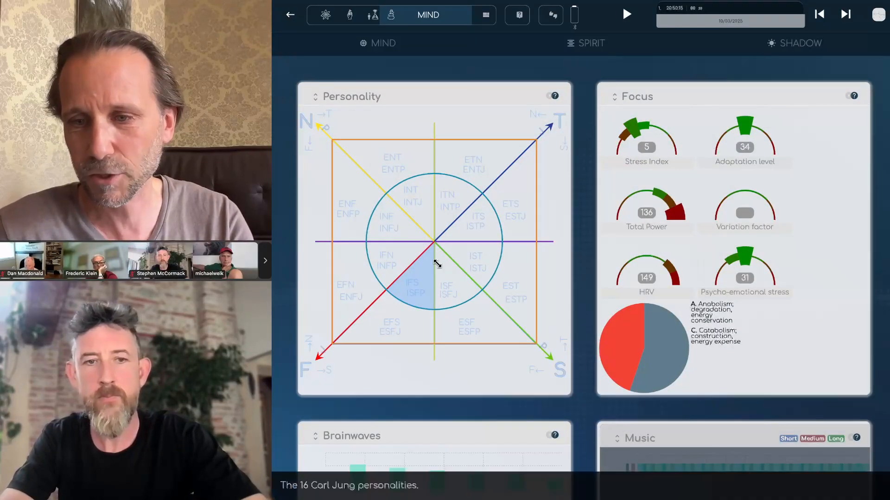
left_click(290, 17)
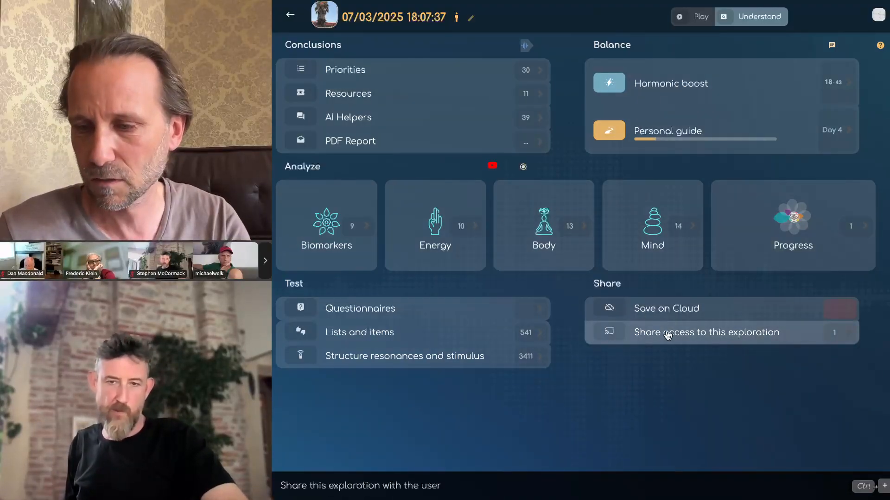
left_click(610, 332)
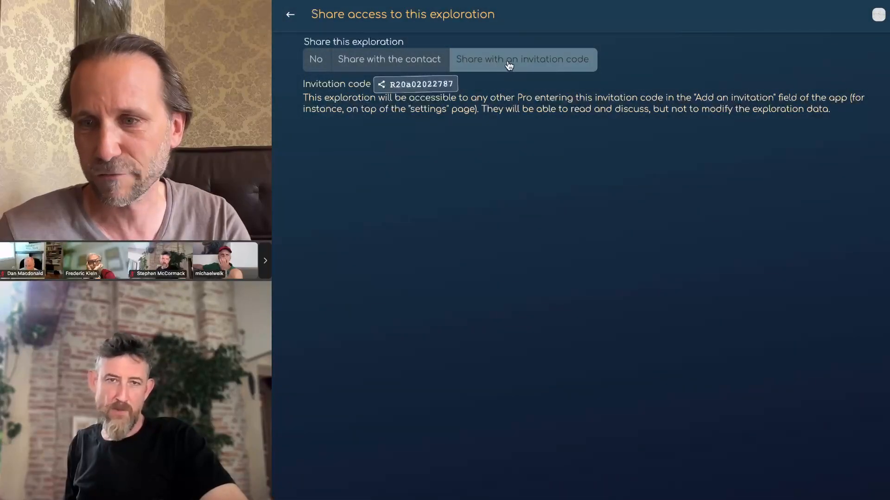
left_click(410, 86)
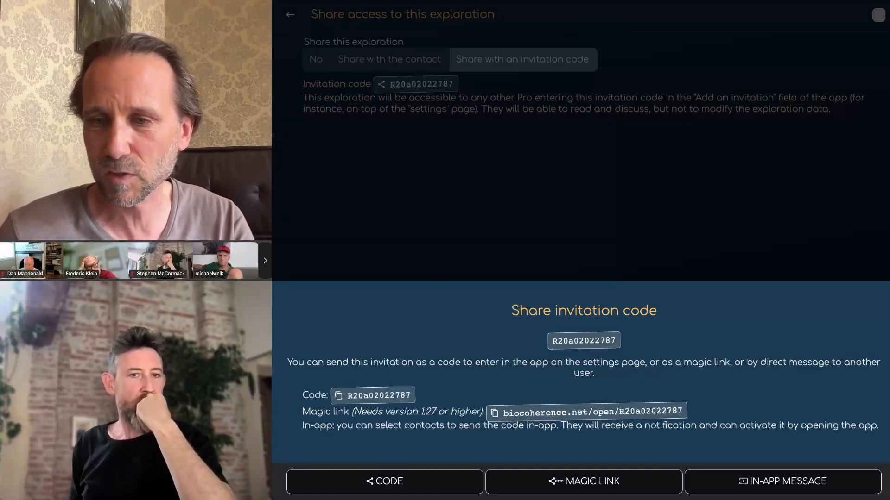
left_click(616, 167)
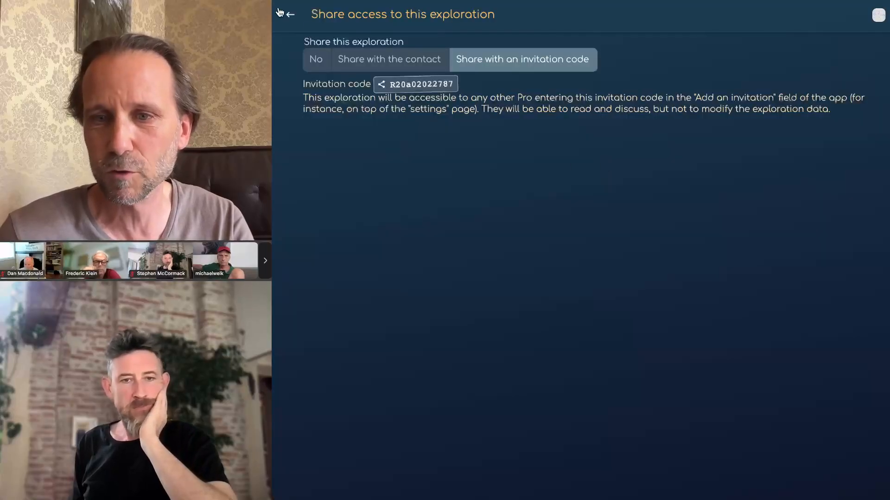
left_click(280, 13)
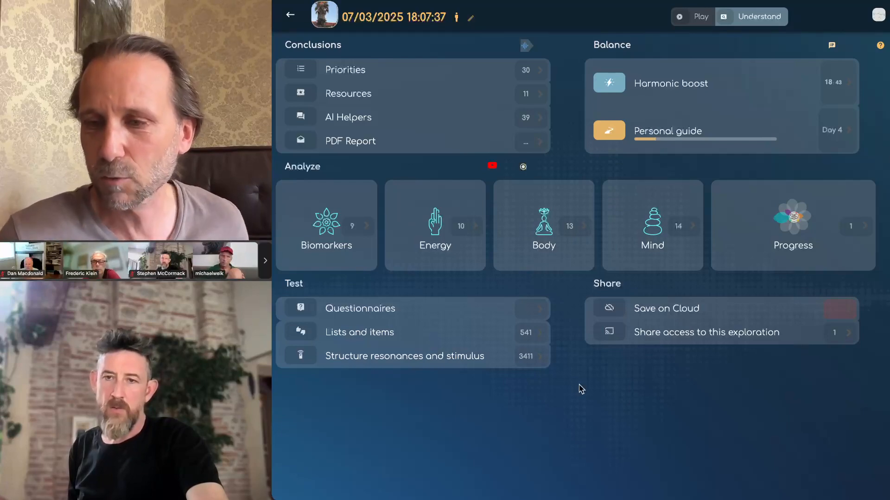
Step: From home, browse the Energy basic programs, preview 7 days 7 chakras, then open Tick
left_click(286, 16)
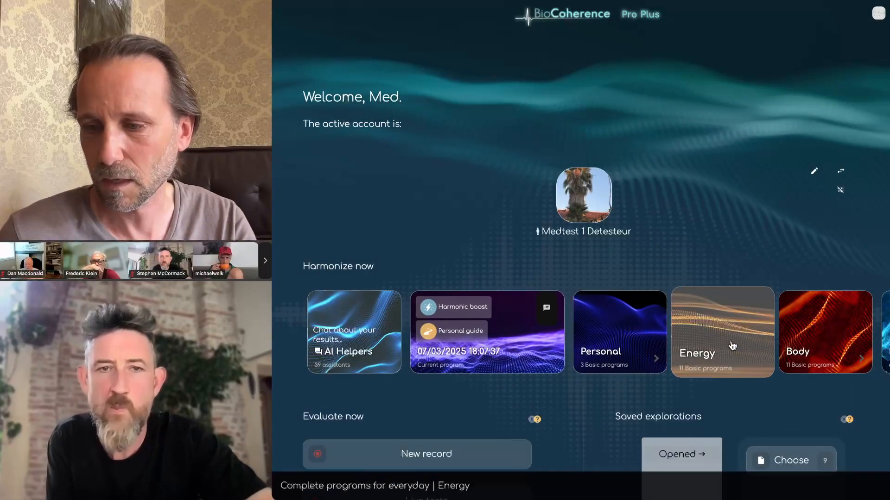
left_click(733, 346)
scroll(694, 363, "down", 2)
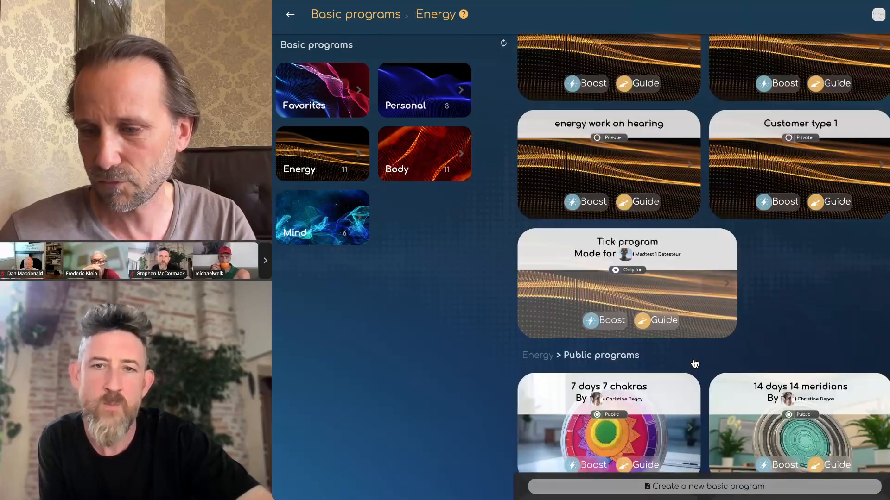
scroll(695, 363, "down", 3)
left_click(604, 266)
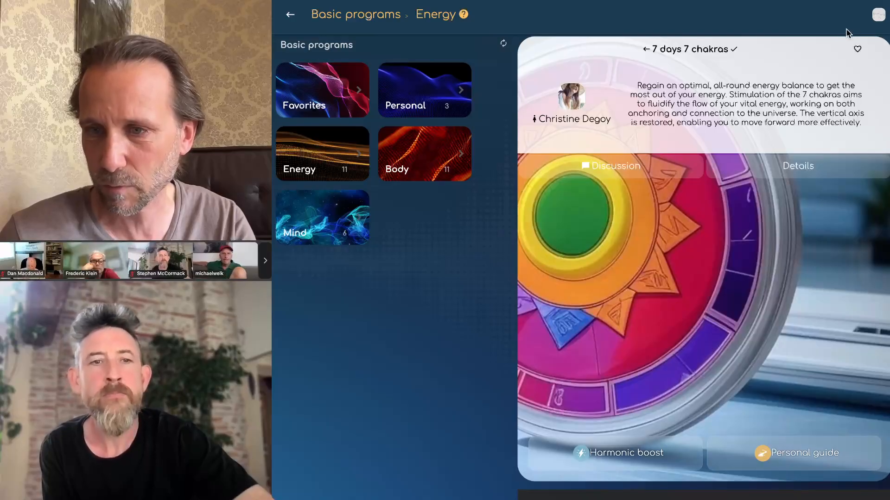
left_click(292, 18)
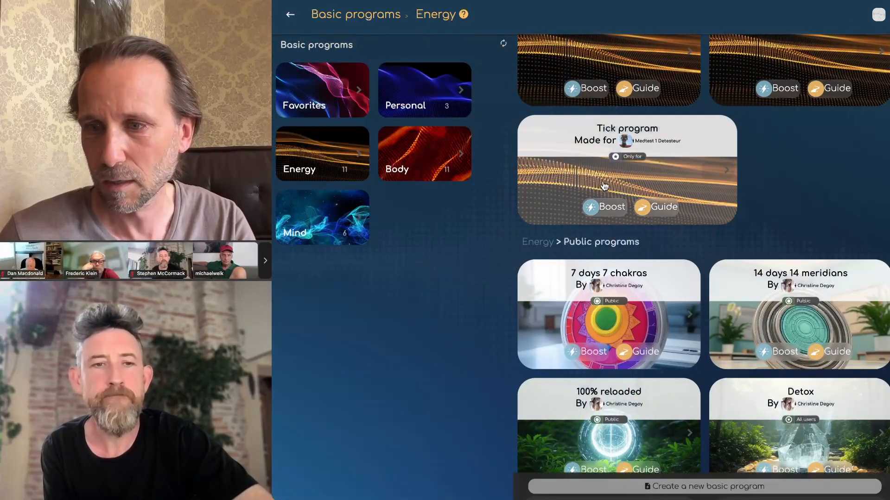
left_click(572, 176)
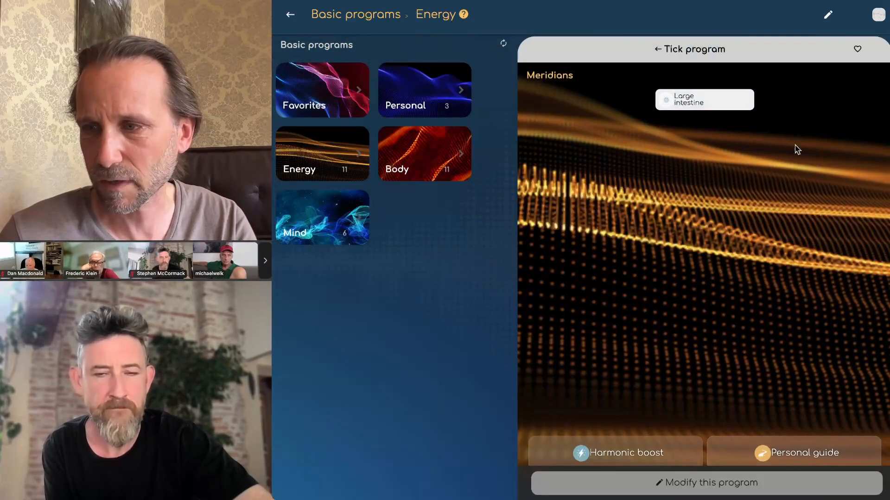
Step: Set the Tick program's availability to Unlisted and show its invitation code
left_click(827, 14)
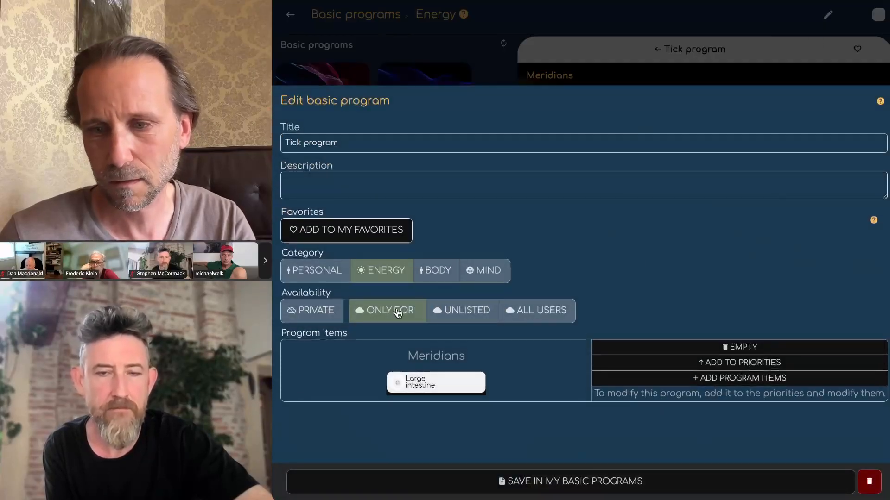
left_click(462, 311)
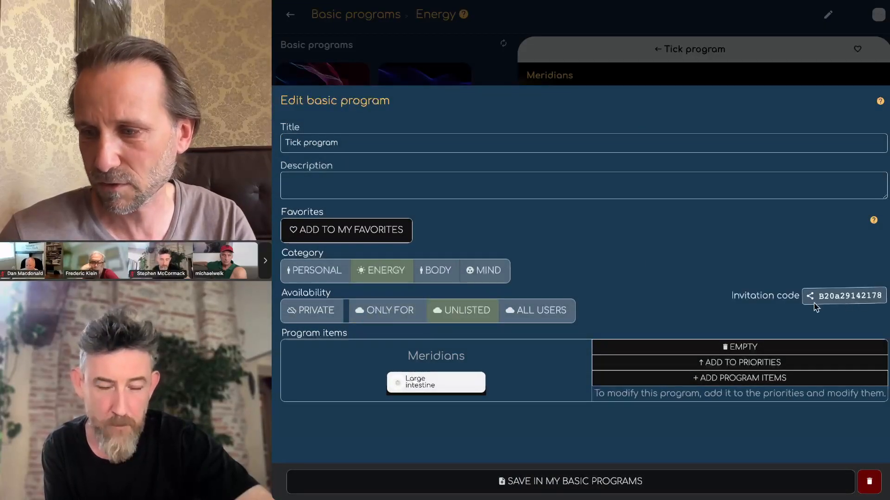
left_click(841, 300)
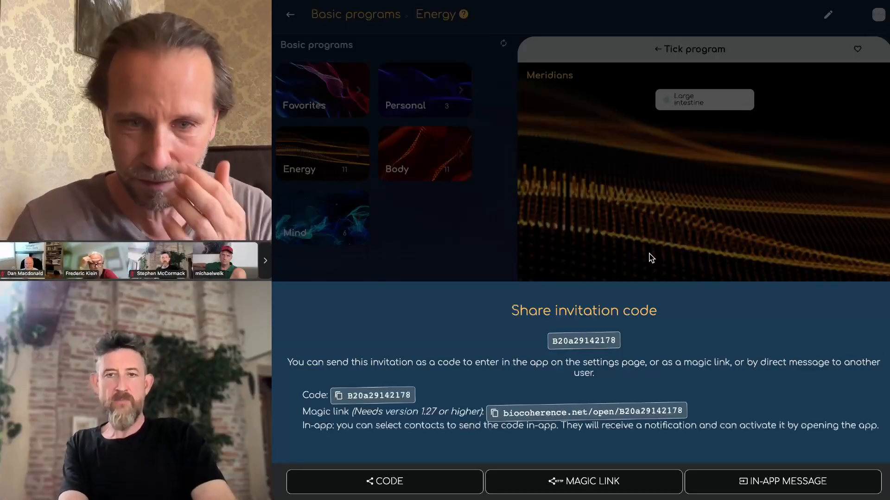
Step: Dismiss the Share invitation code sheet to return to the Tick program details
left_click(646, 250)
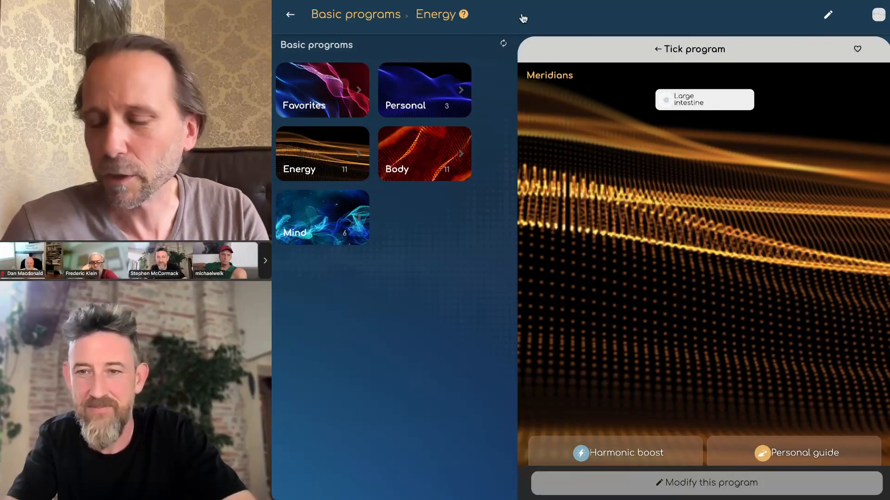
Step: Launch Harmonic boost for the Tick program's Large intestine protocols
left_click(611, 452)
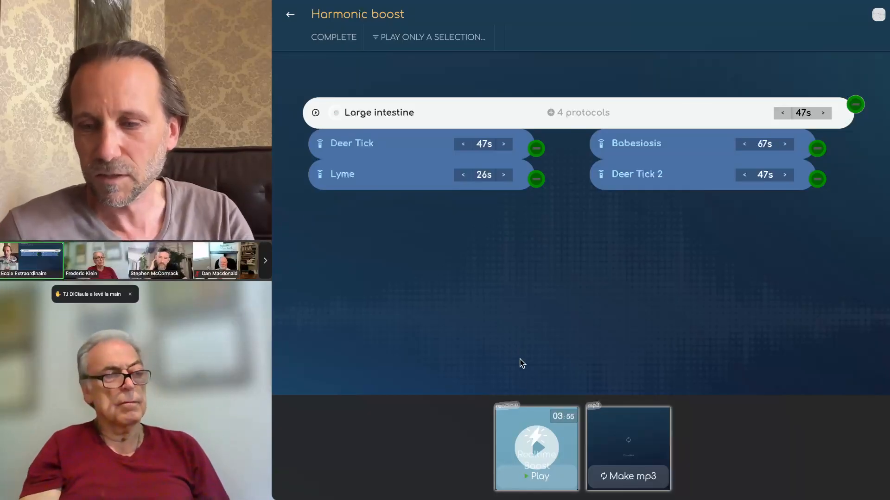
Step: Return to the program list, reopen Tick, set it Unlisted and display its invitation code
left_click(291, 18)
left_click(290, 18)
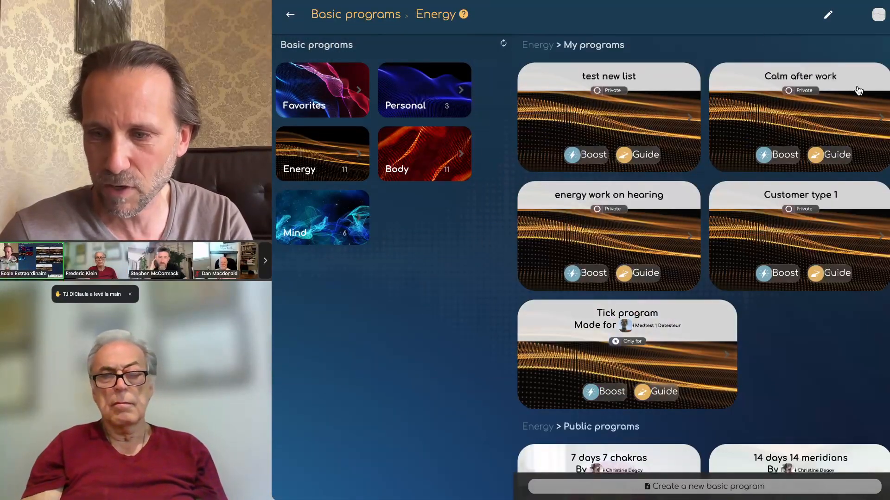
left_click(568, 355)
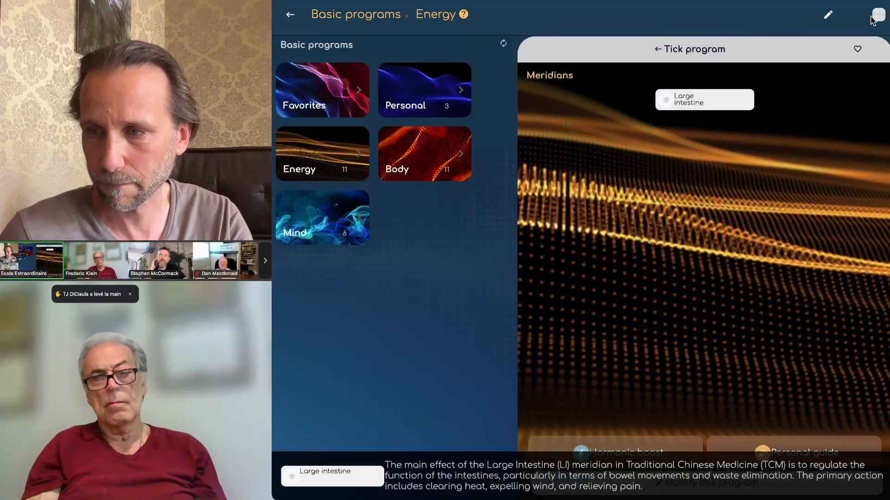
left_click(828, 14)
left_click(463, 311)
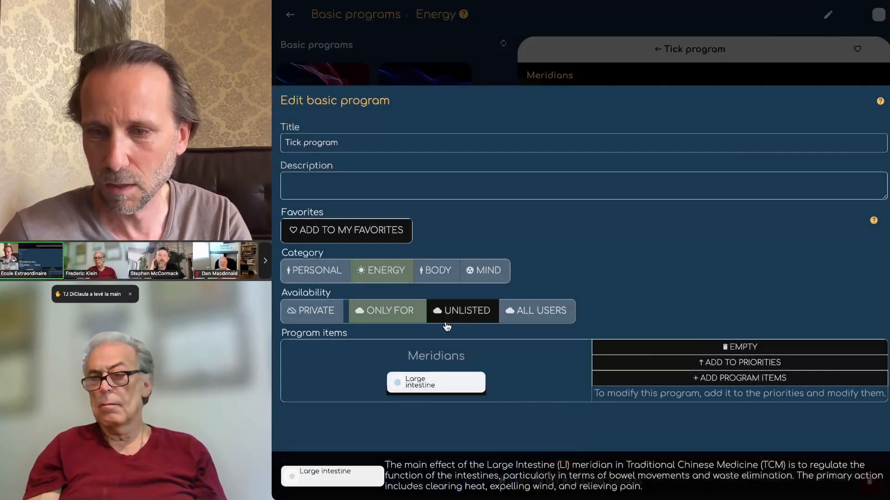
left_click(840, 298)
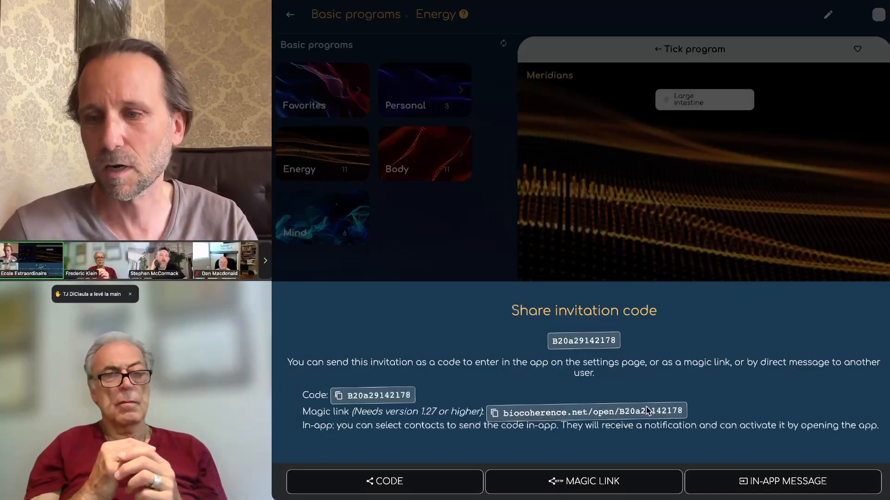
Step: Dismiss the invitation code sheet, leaving the Tick details on the Energy page
left_click(618, 251)
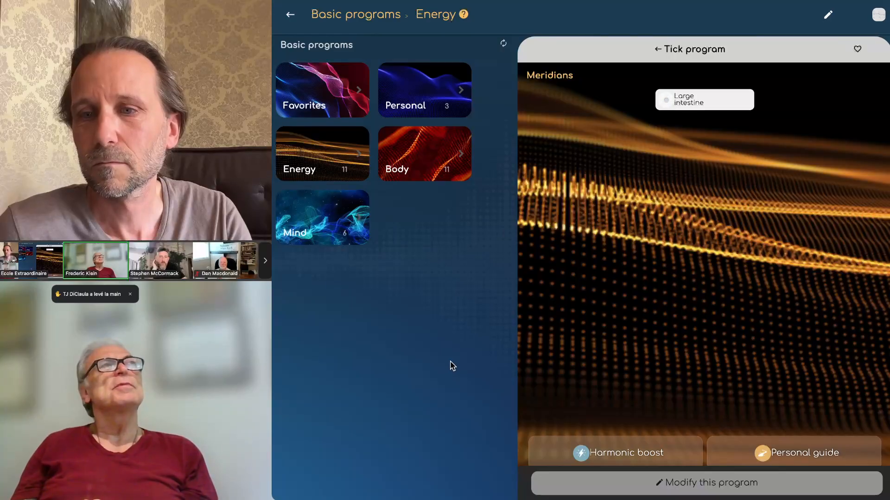
Step: Close the Tick program details and scroll the Energy list down to Public programs
left_click(290, 15)
scroll(606, 237, "down", 8)
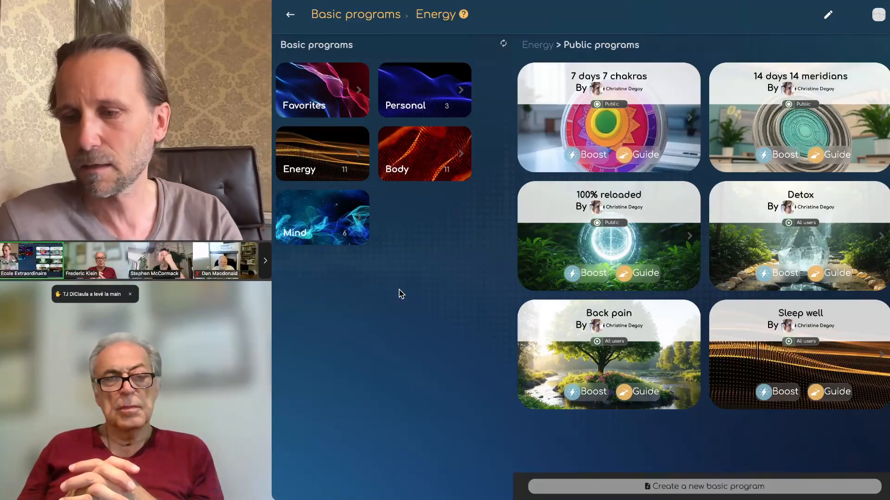
Step: Open the 7 days 7 chakras program's Harmonic boost playlist
left_click(639, 134)
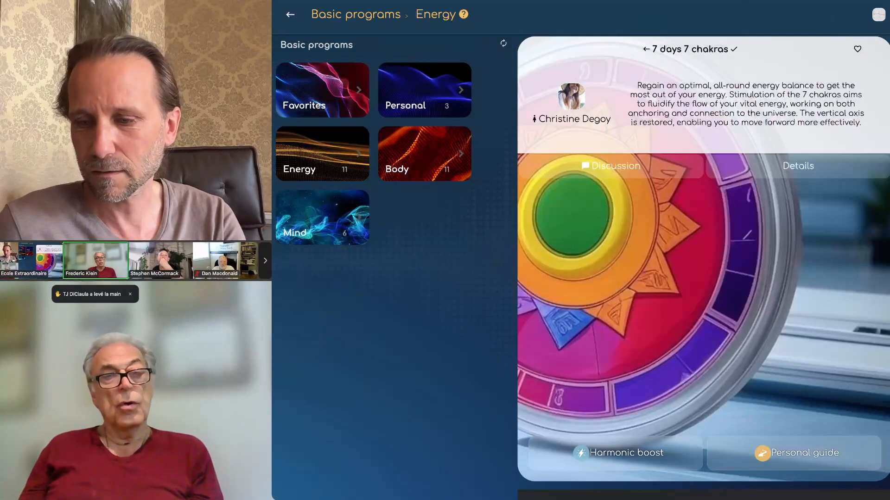
left_click(610, 453)
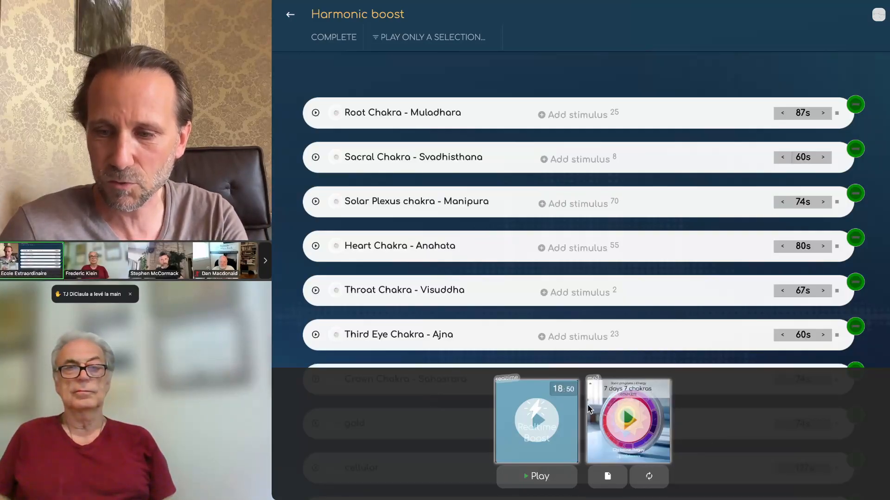
Step: Preview Root Chakra - Muladhara, then go back to the Energy programs list
left_click(315, 112)
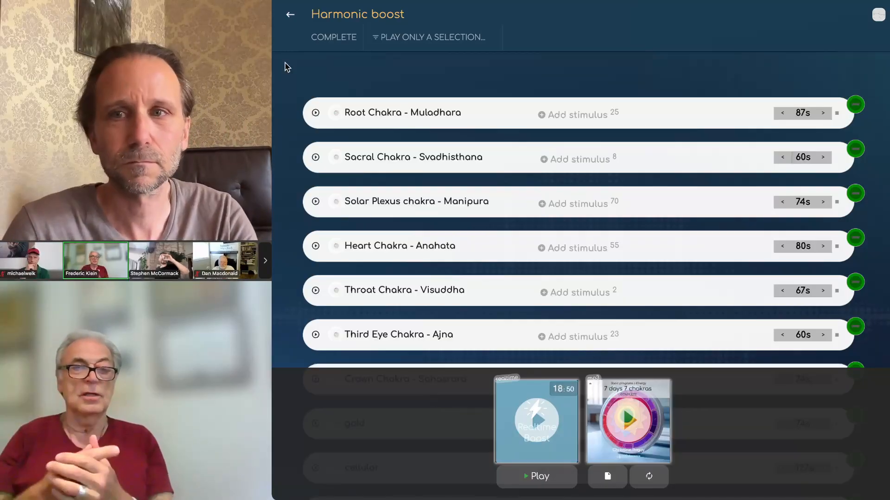
left_click(291, 15)
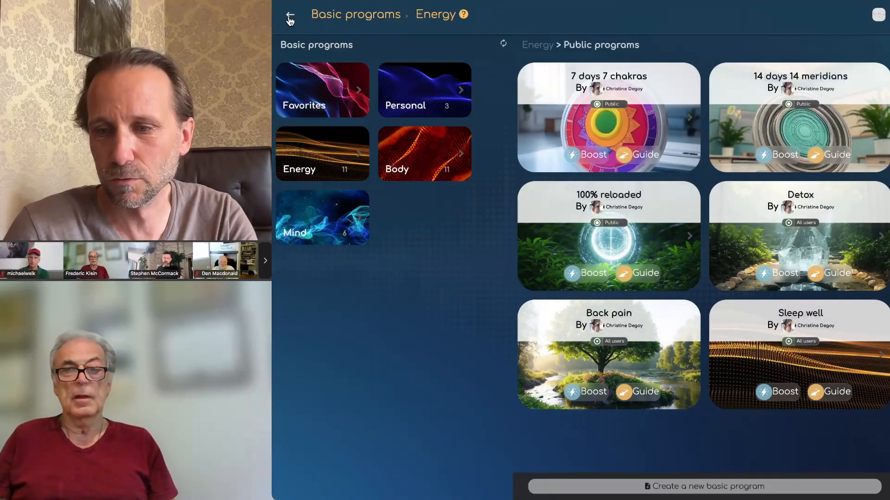
Step: Return home, view the current program's Small intestine Harmonic boost, then leave it
left_click(290, 17)
left_click(290, 18)
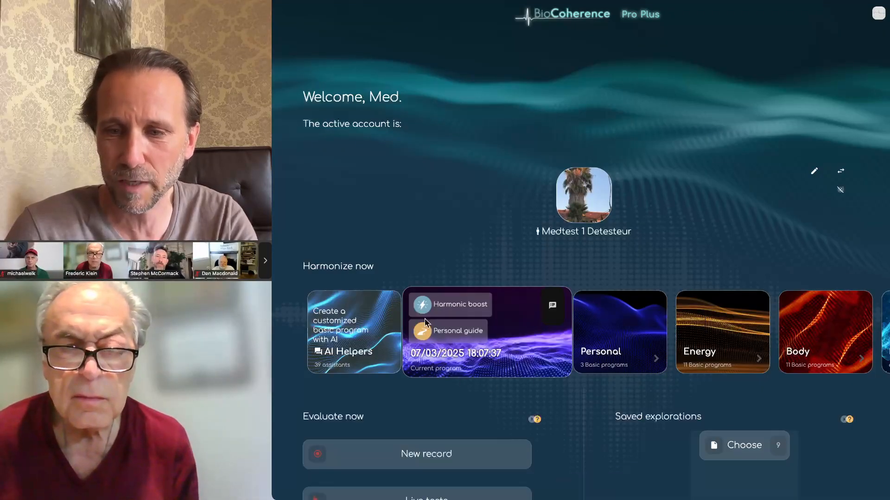
left_click(448, 307)
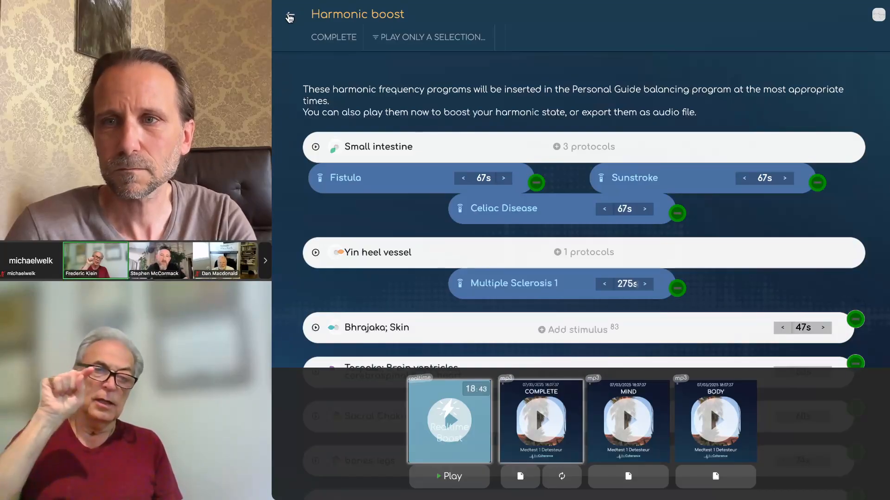
left_click(290, 17)
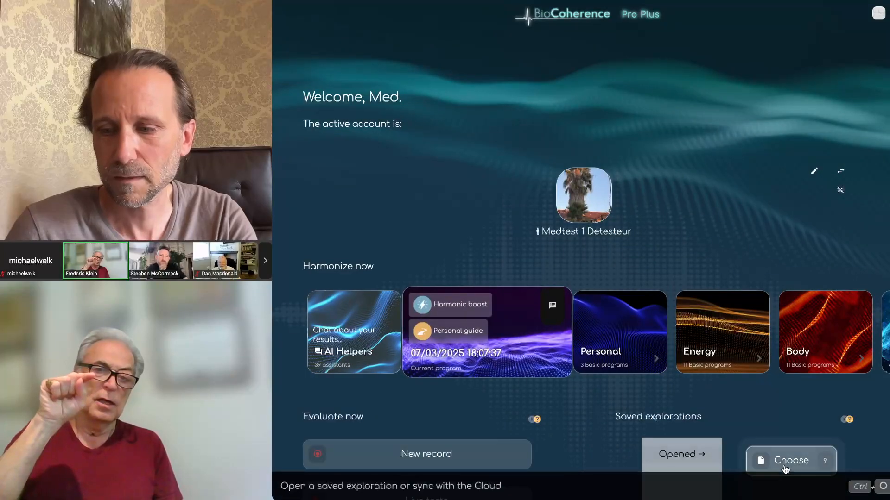
Step: Load the 19/06/2025 card from Saved explorations, then go back to the home page
left_click(787, 467)
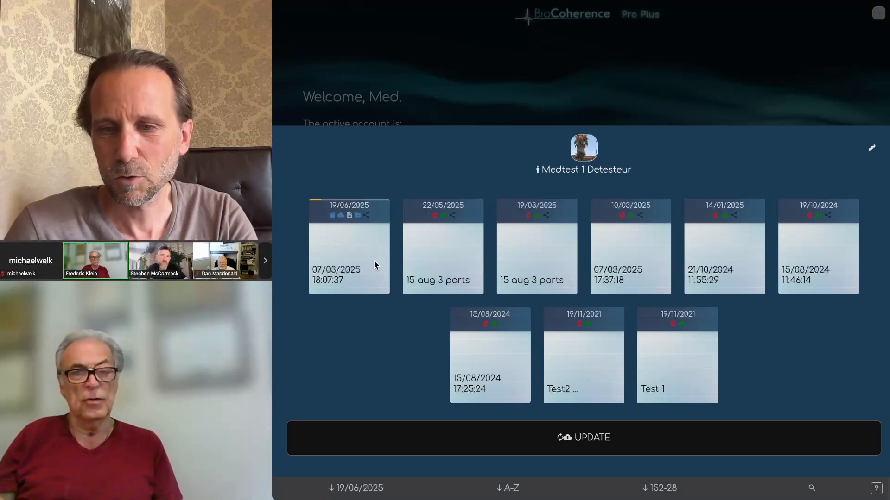
left_click(337, 230)
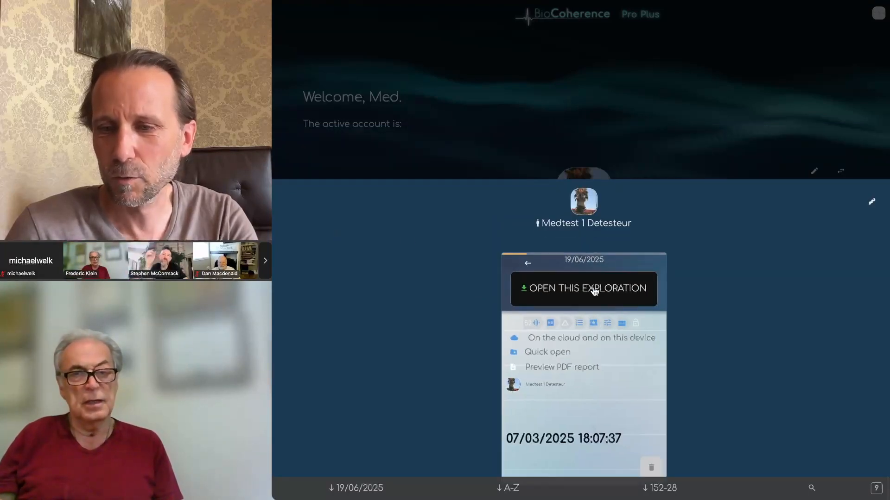
left_click(583, 292)
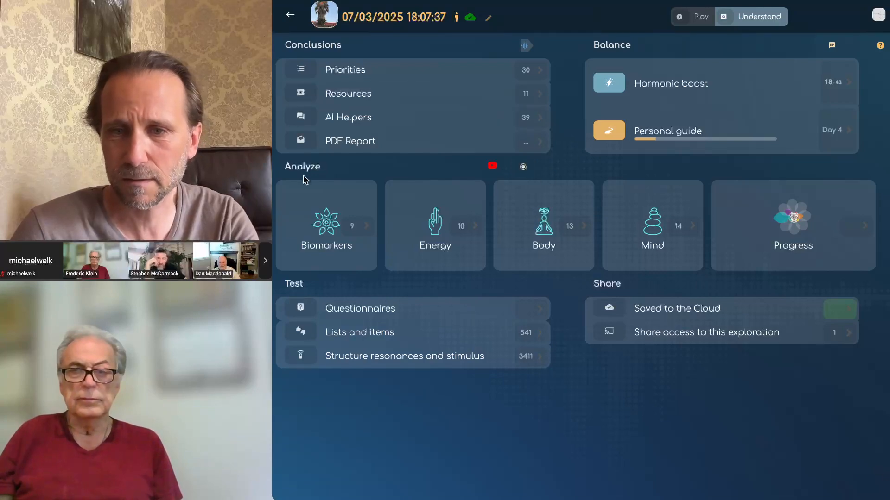
left_click(290, 16)
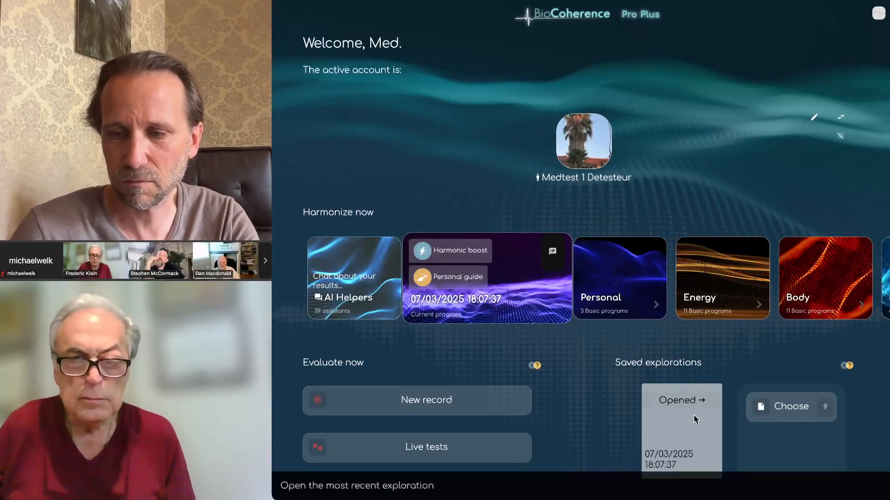
Step: Reset the zoom, reopen the 07/03/2025 18:07:37 exploration and view its Progress comparison
key("ctrl+0")
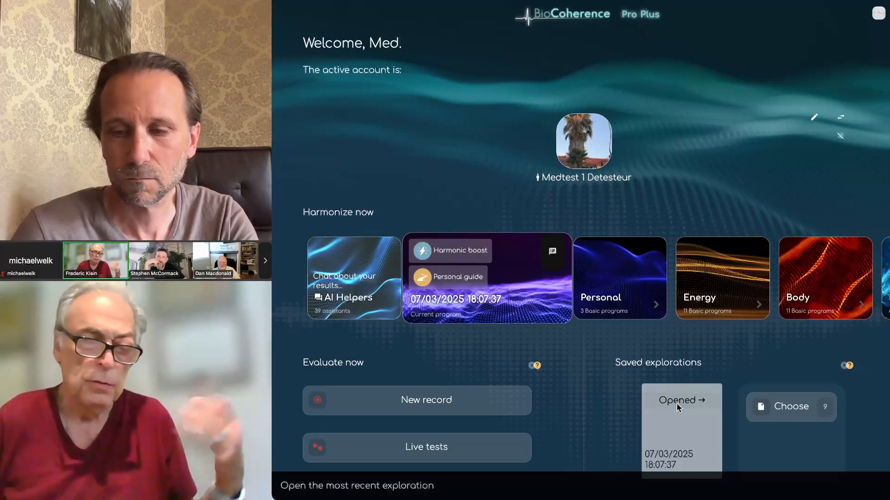
left_click(677, 403)
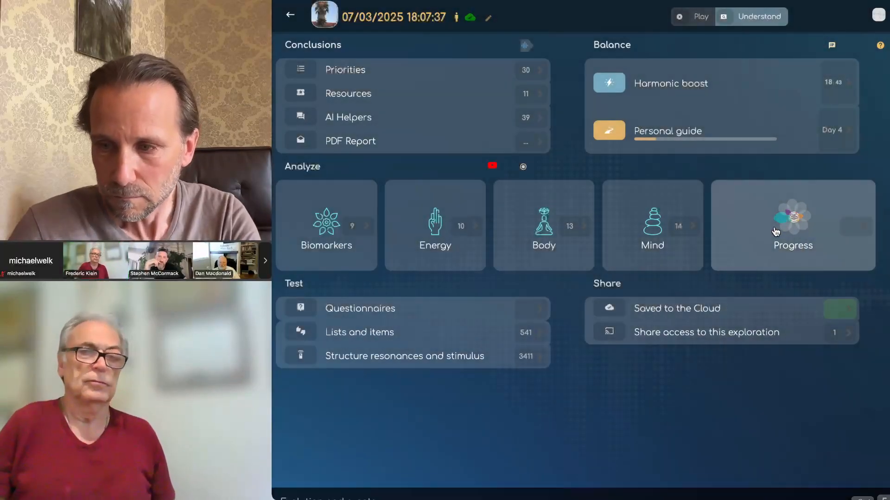
left_click(783, 225)
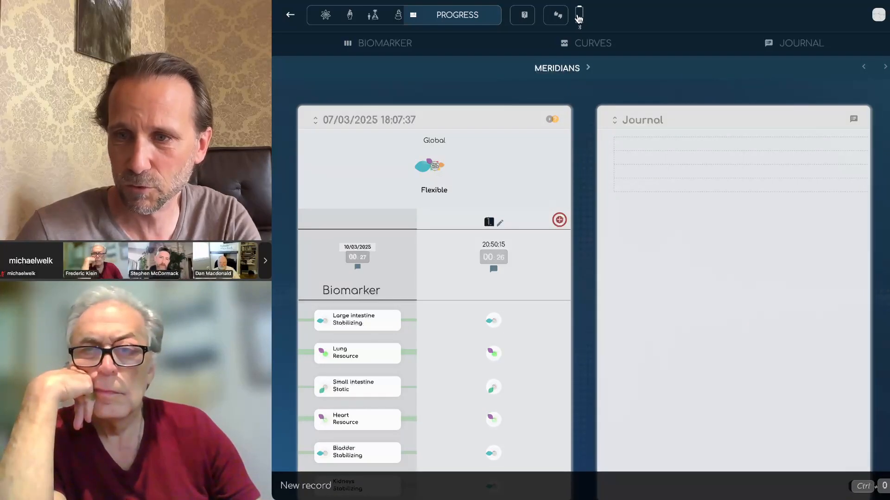
Step: Open the Connect to Sensor panel from the toolbar sensor icon
left_click(578, 17)
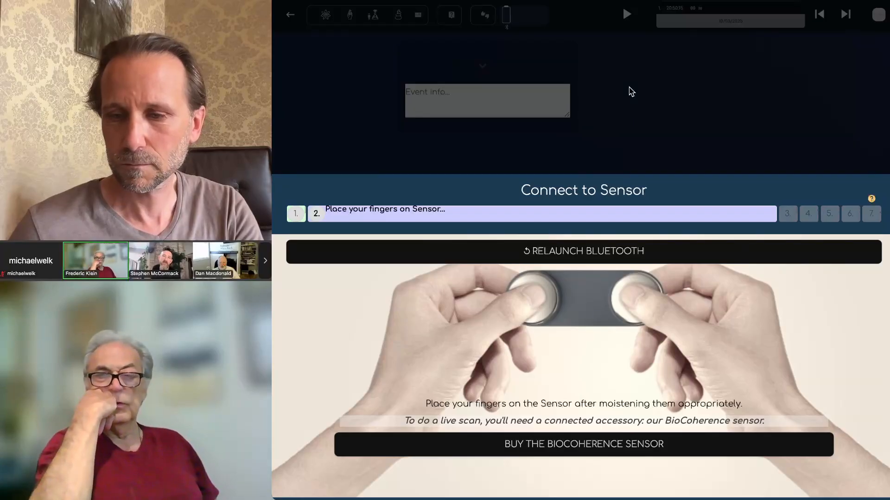
Step: Reopen the sensor panel, pair the Sensor Lite device, then close the dialog
left_click(307, 74)
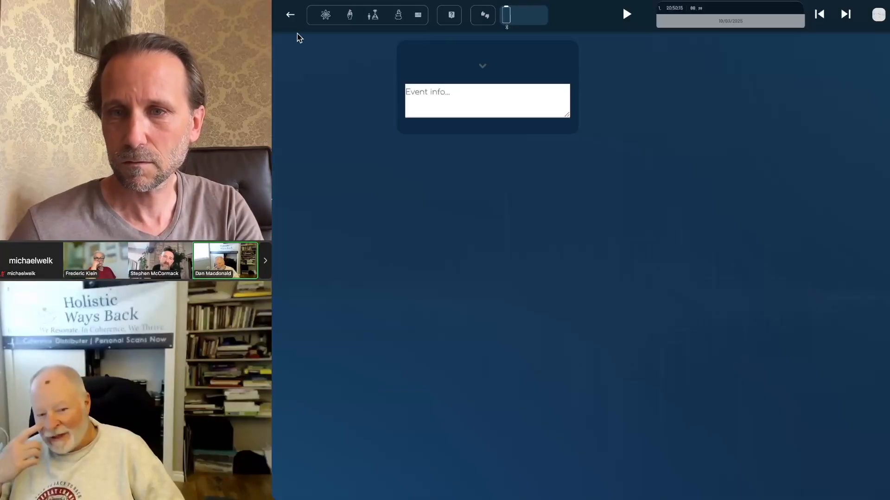
left_click(521, 19)
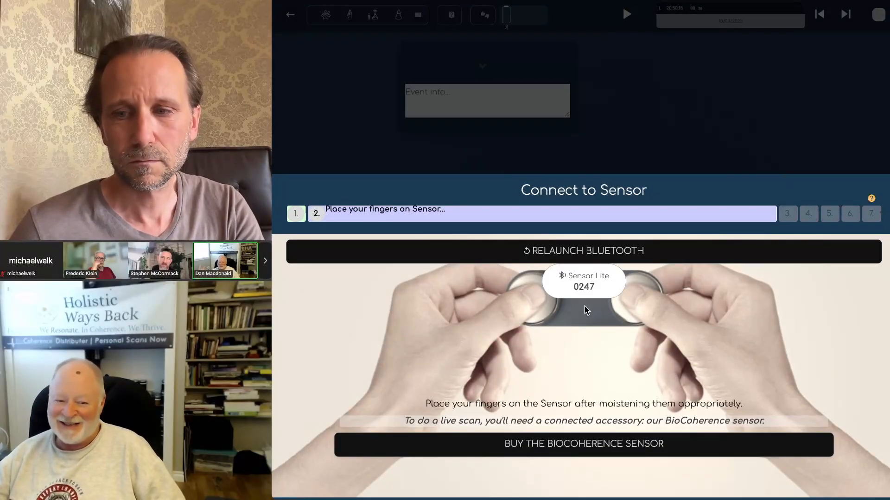
left_click(582, 288)
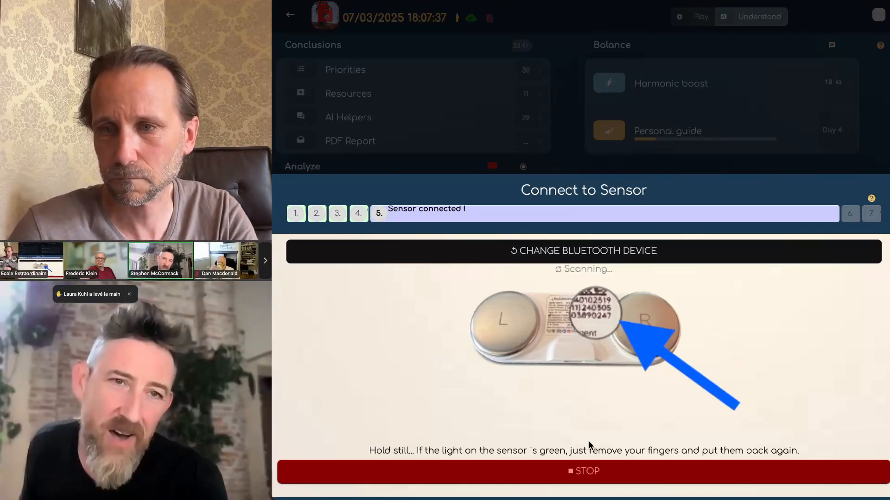
left_click(511, 96)
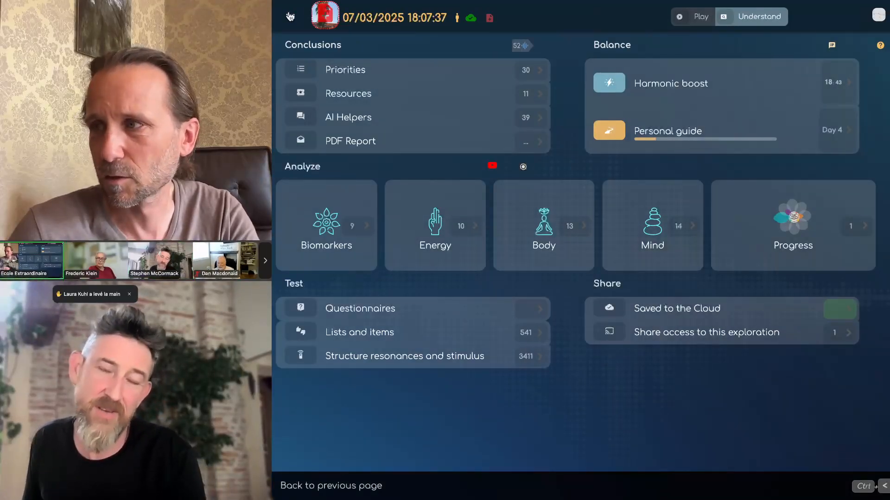
Step: Go back to the welcome home page with its saved explorations
left_click(290, 17)
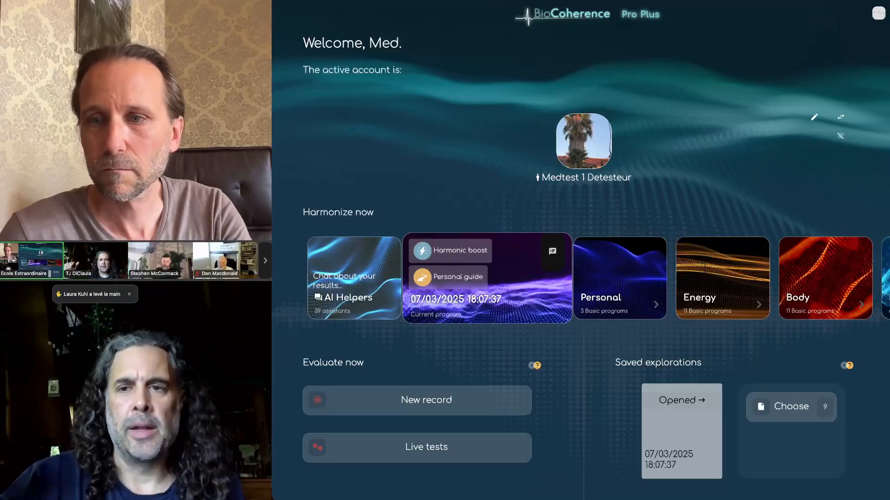
Step: Reopen the 07/03/2025 18:07:37 exploration from the Opened card under Saved explorations
left_click(682, 409)
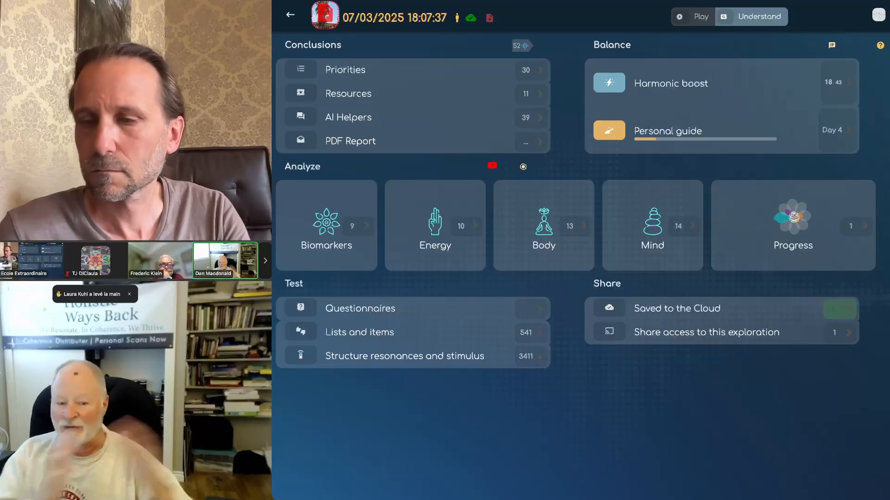
Step: Open the Mind analysis's Personality chart full-size, then view and close its diagram screenshot
left_click(644, 225)
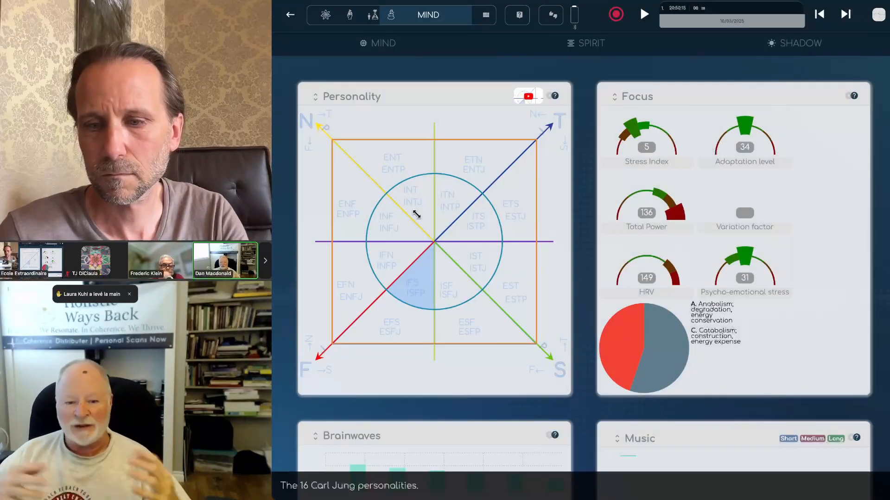
left_click(367, 157)
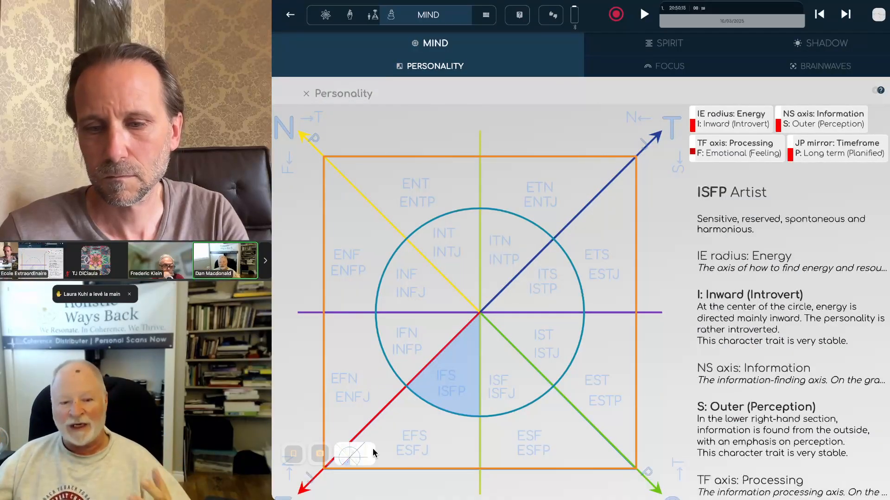
left_click(357, 457)
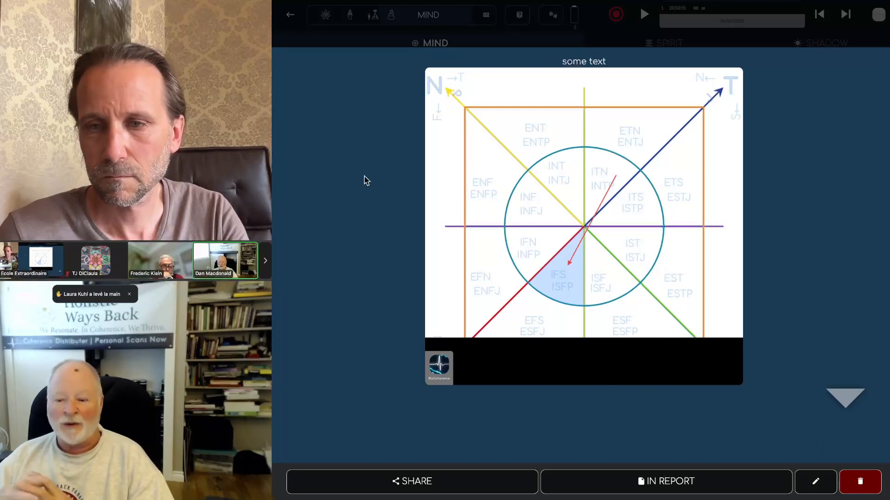
left_click(383, 38)
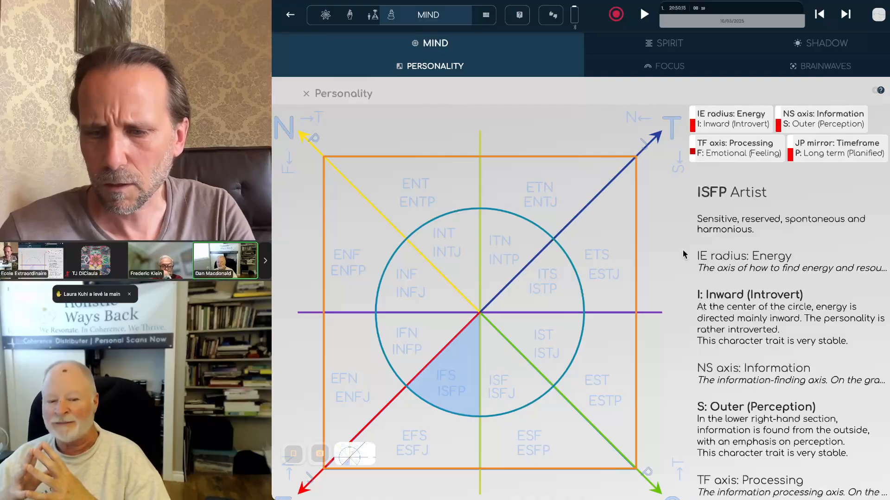
left_click(878, 15)
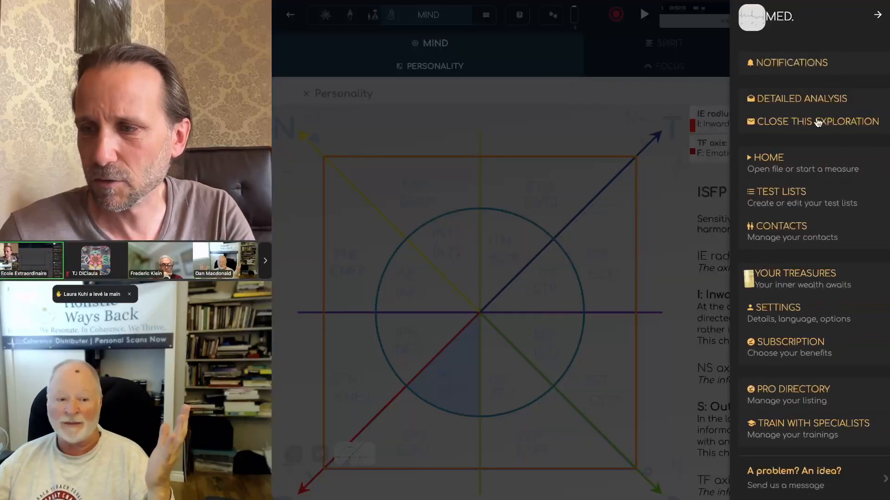
left_click(782, 479)
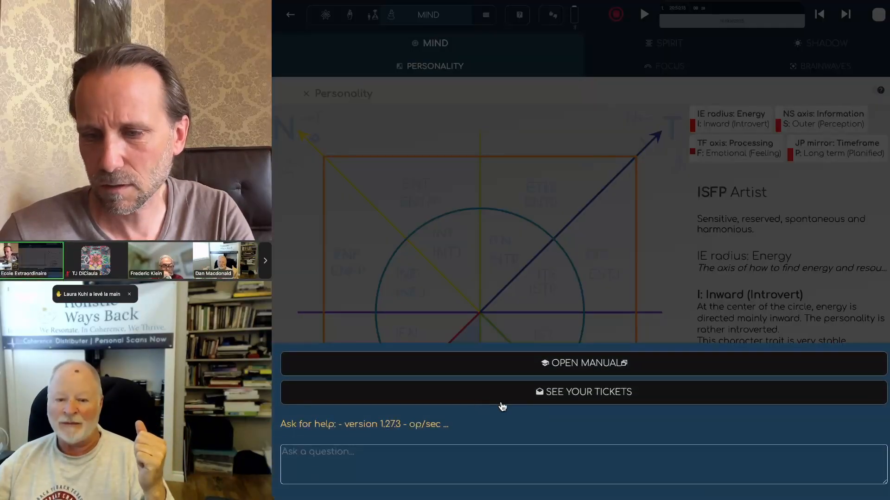
left_click(421, 468)
type("a problem")
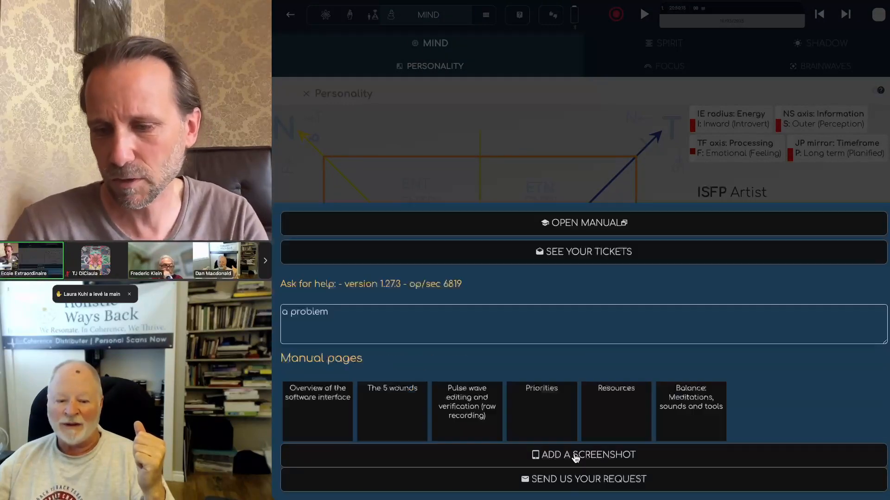
left_click(573, 453)
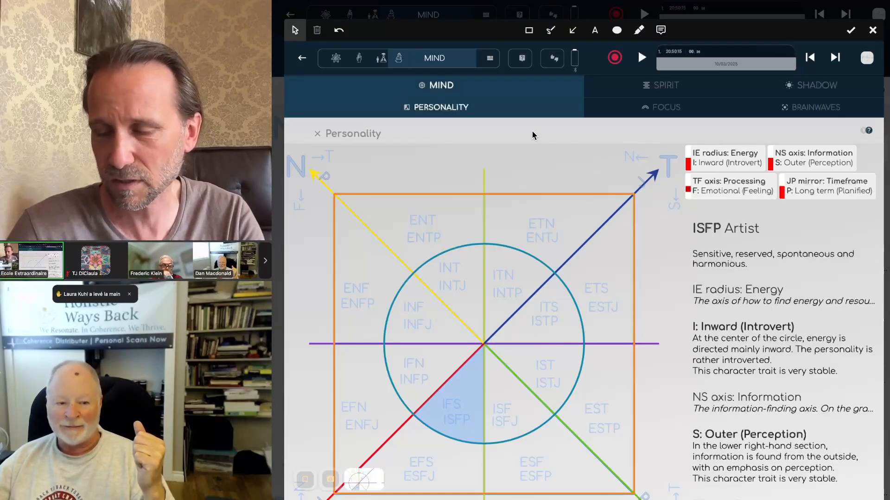
left_click(872, 30)
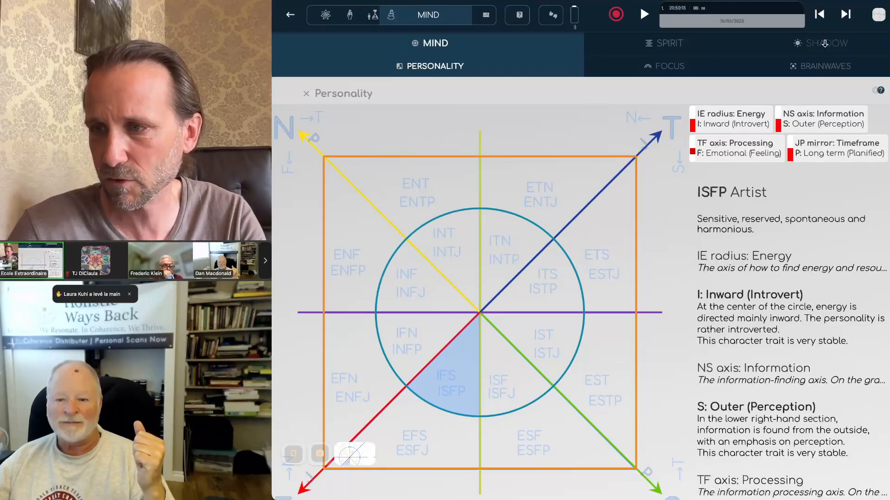
left_click(879, 14)
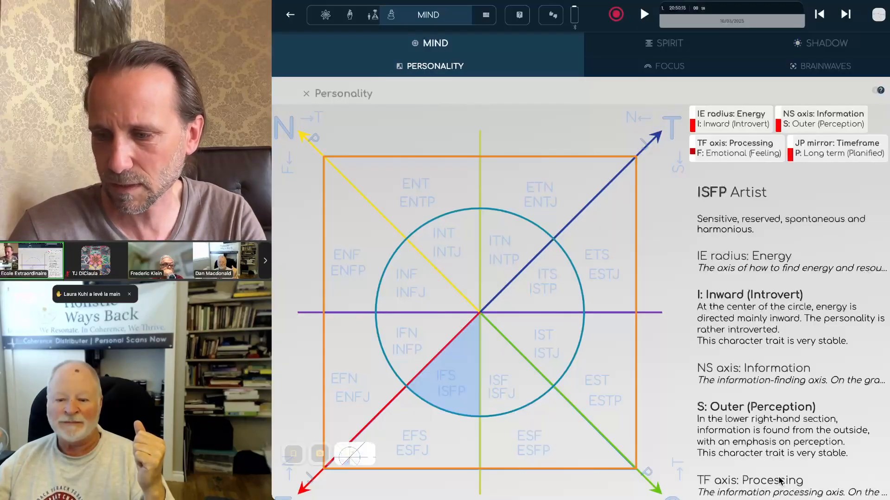
left_click(781, 481)
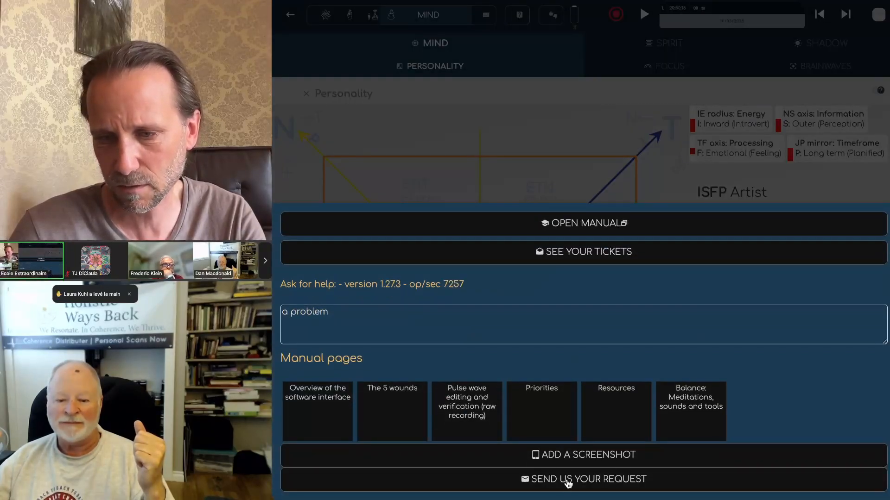
left_click(568, 480)
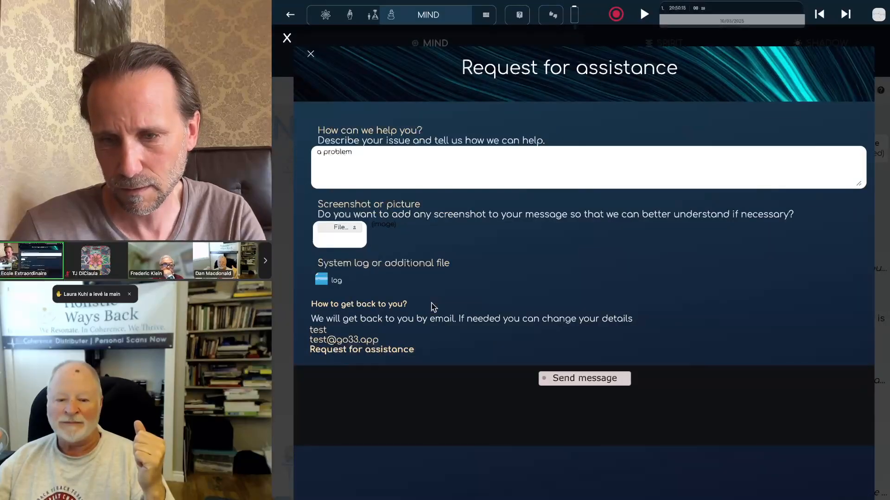
left_click(338, 228)
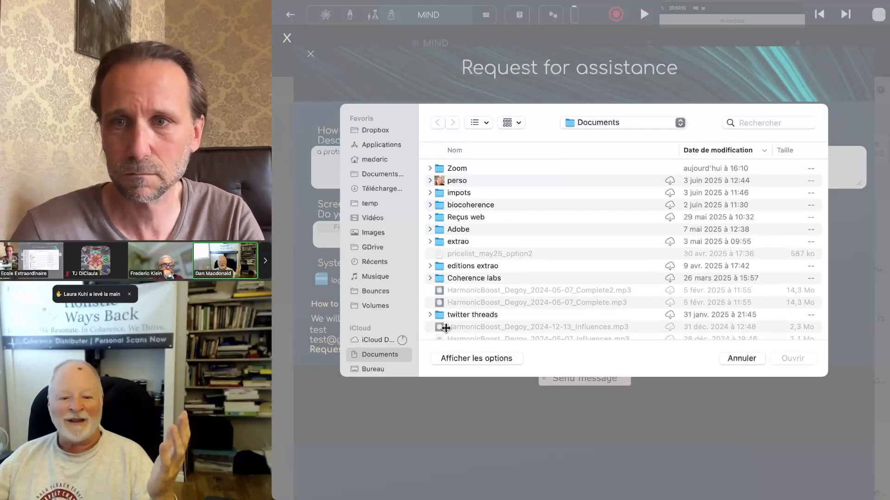
left_click(760, 360)
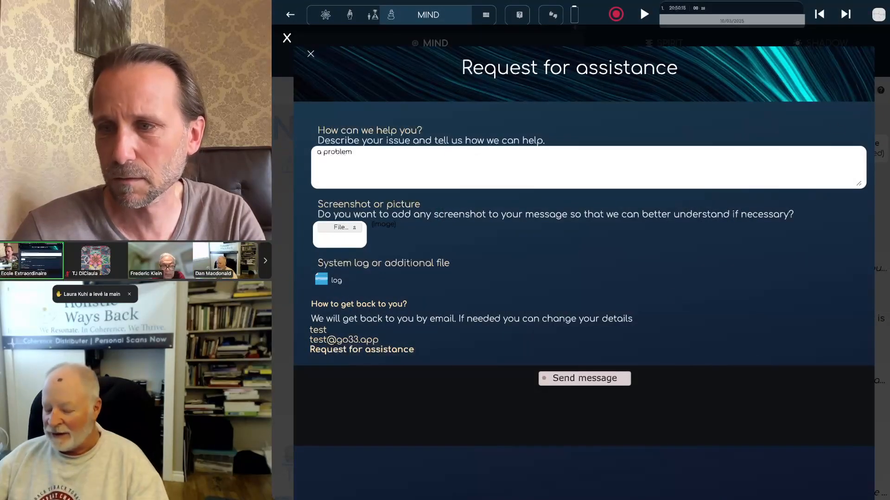
key("Escape")
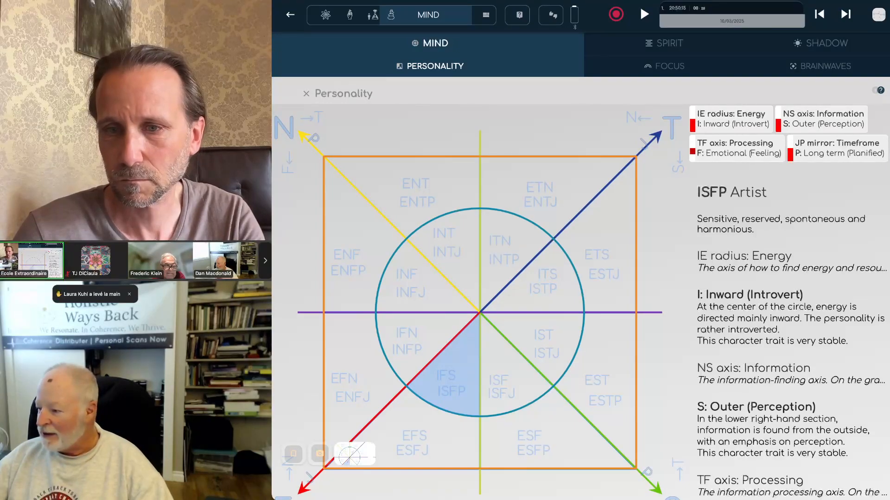
Step: Close the full-size Personality view, then open and close the Personality chart's saved screenshot twice
left_click(306, 93)
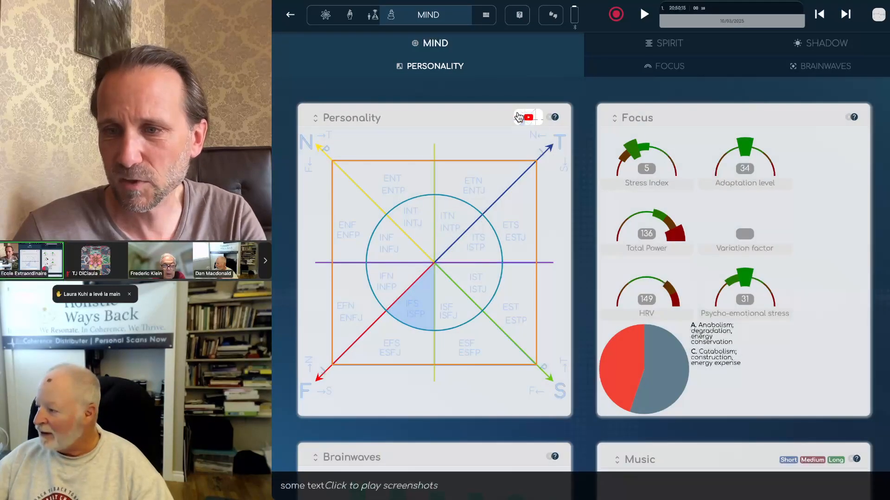
left_click(528, 118)
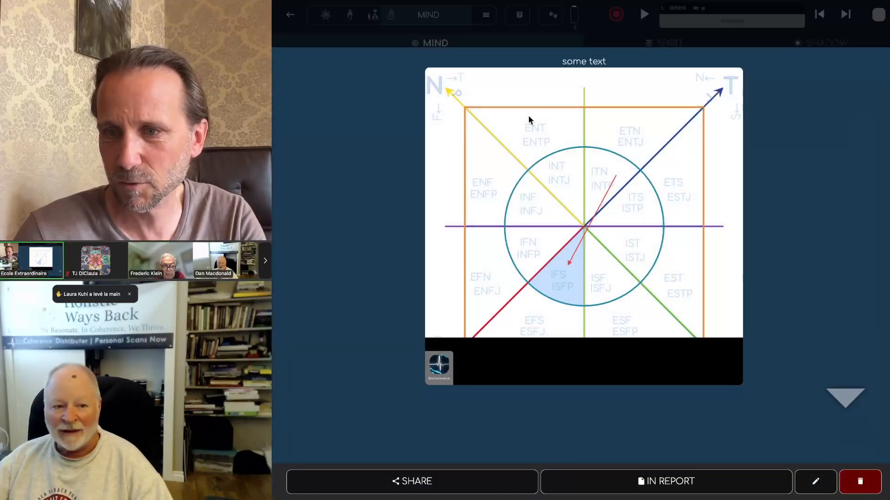
left_click(511, 29)
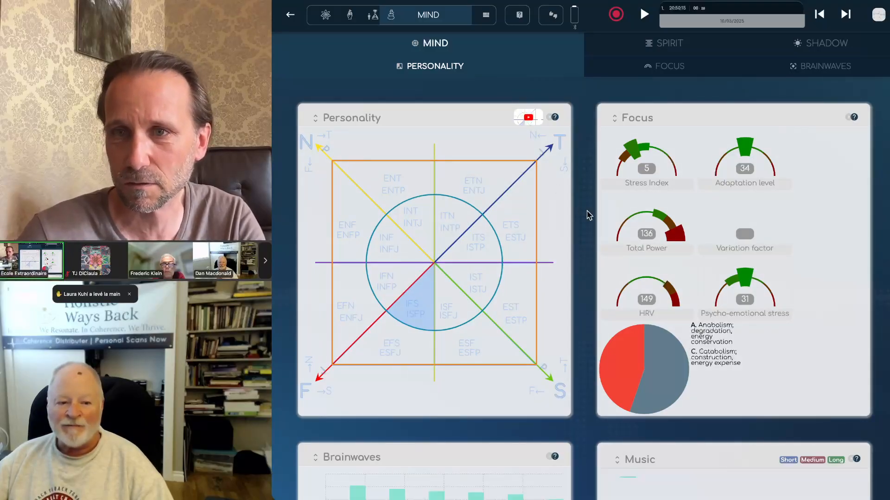
left_click(529, 116)
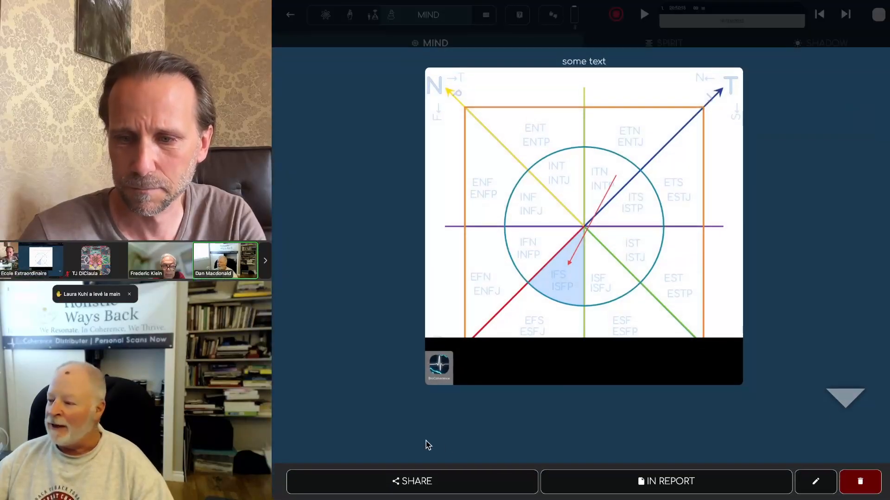
left_click(513, 39)
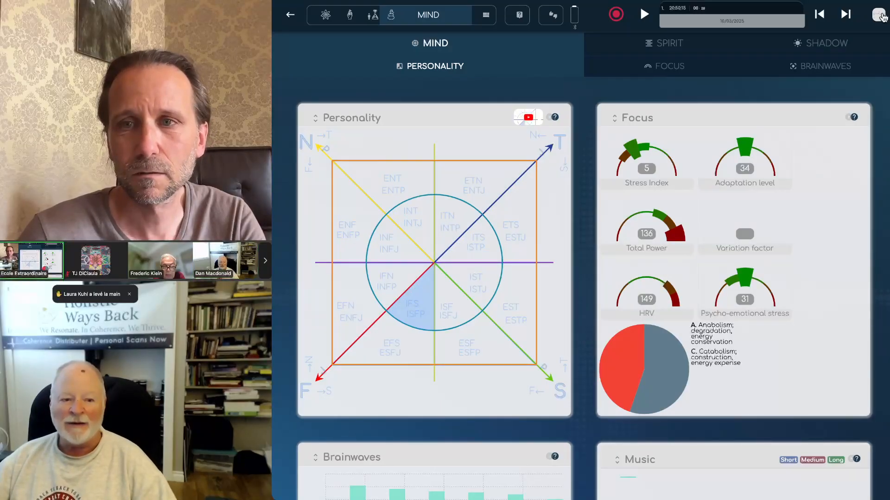
Step: Look at the main menu's Send Us Your Request form, close it, and switch to the Body analysis
left_click(879, 15)
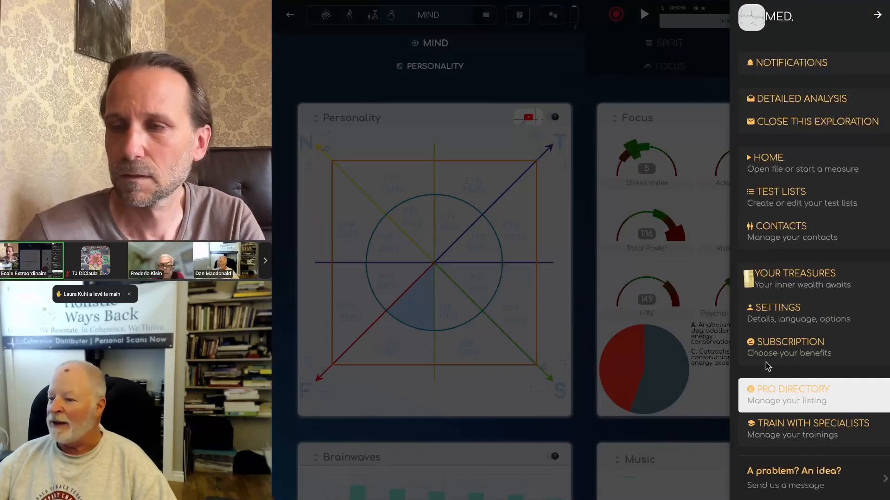
left_click(616, 84)
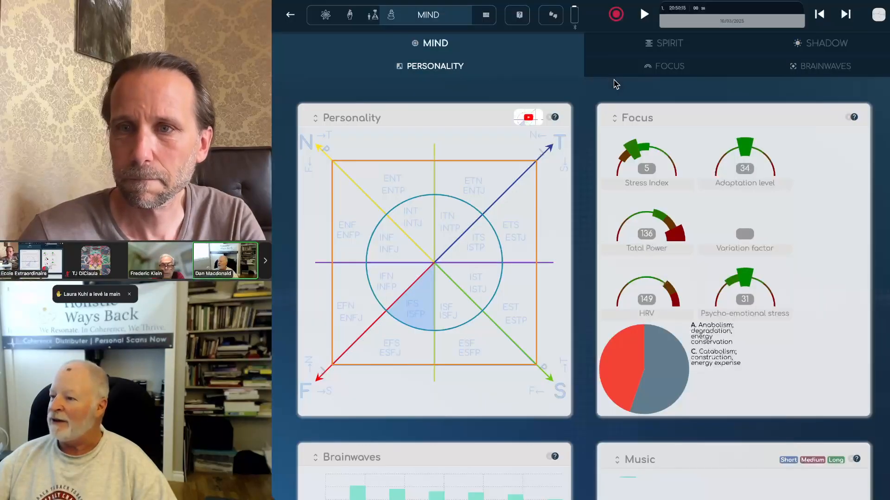
left_click(879, 18)
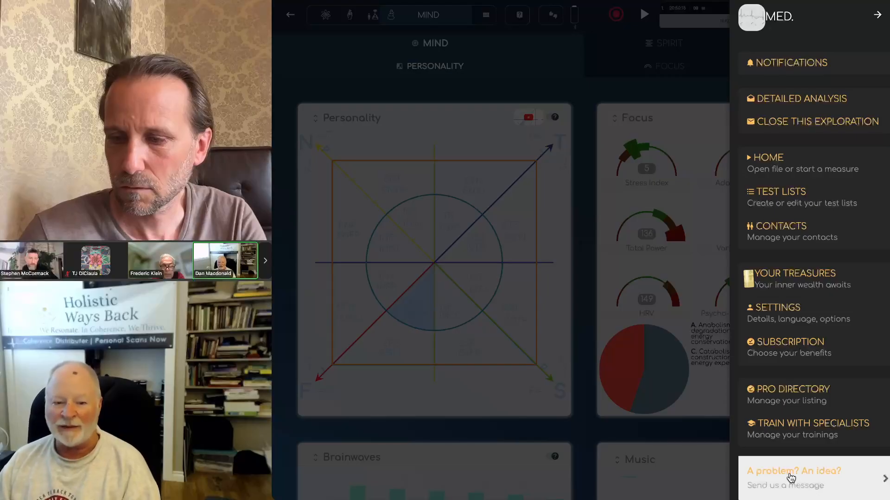
left_click(791, 478)
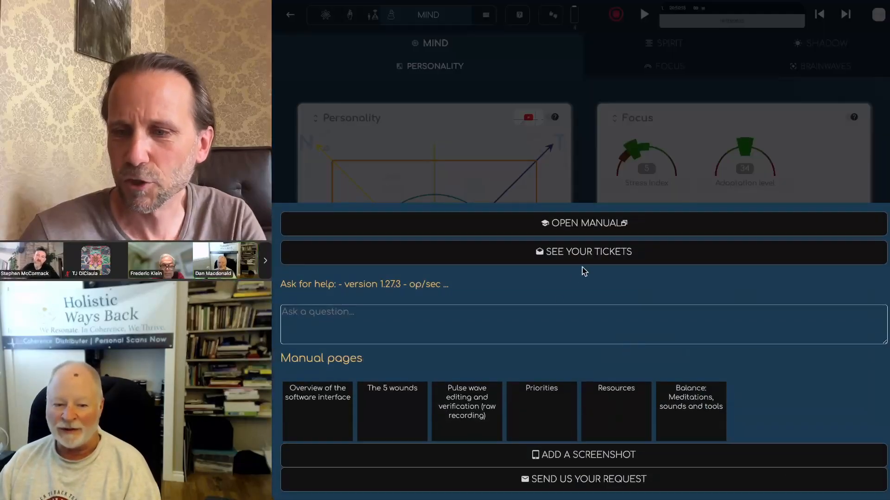
left_click(577, 482)
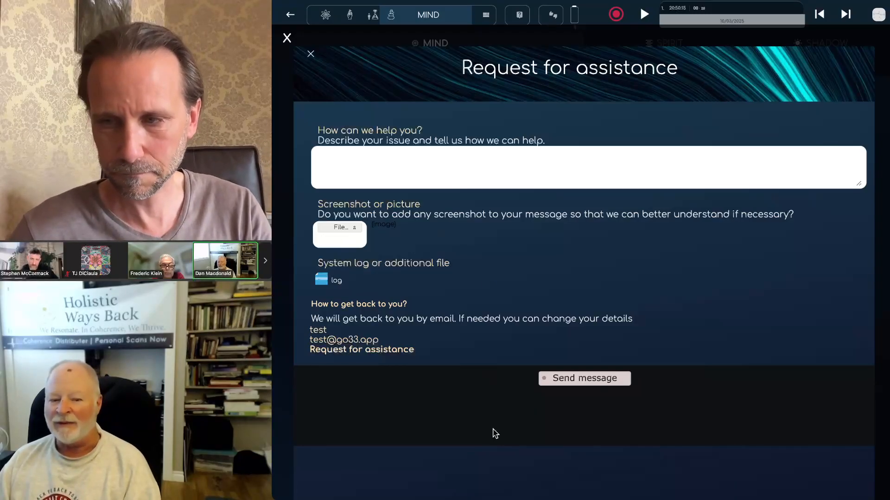
left_click(886, 94)
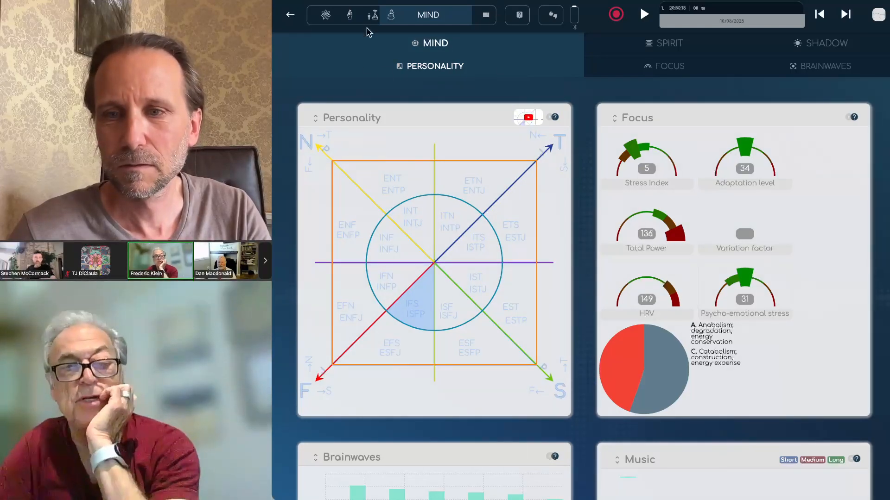
left_click(369, 15)
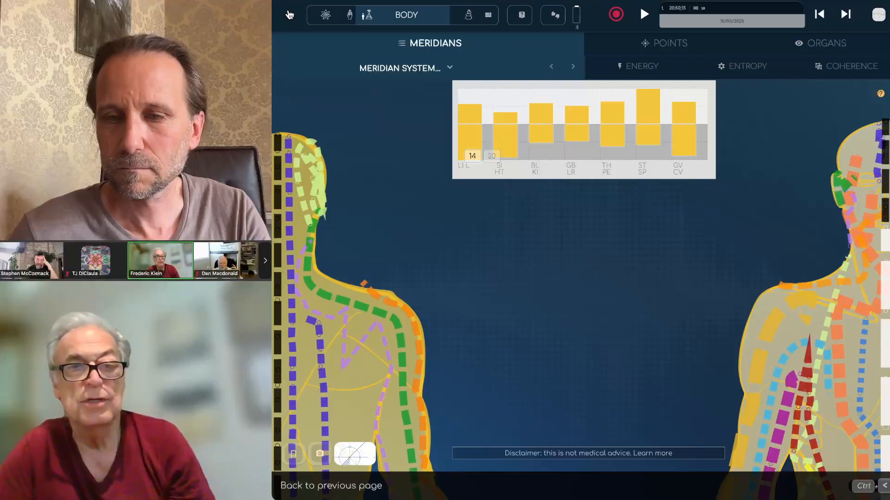
Step: Leave the meridian map, browse the 30 Priorities list, and return to the exploration overview
left_click(290, 16)
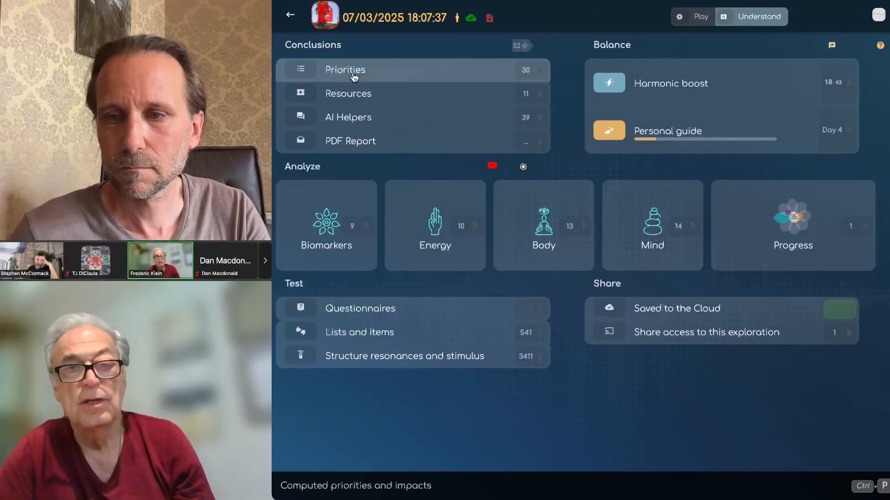
left_click(354, 74)
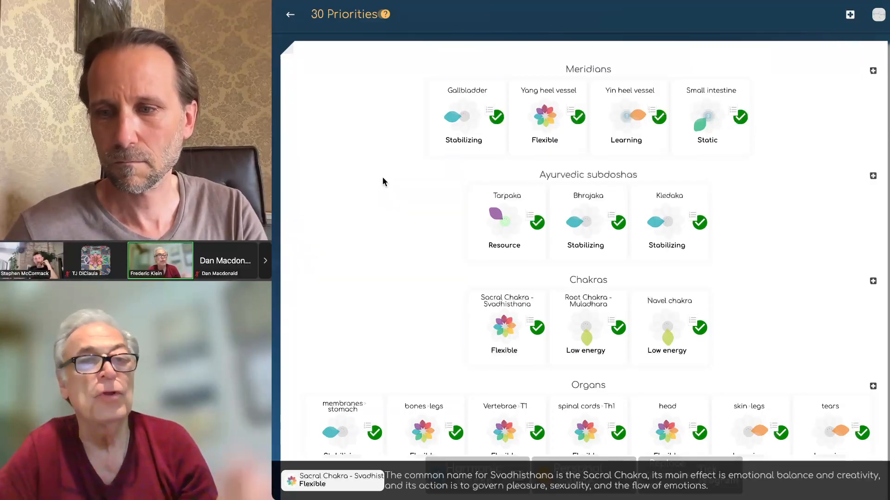
scroll(408, 234, "down", 3)
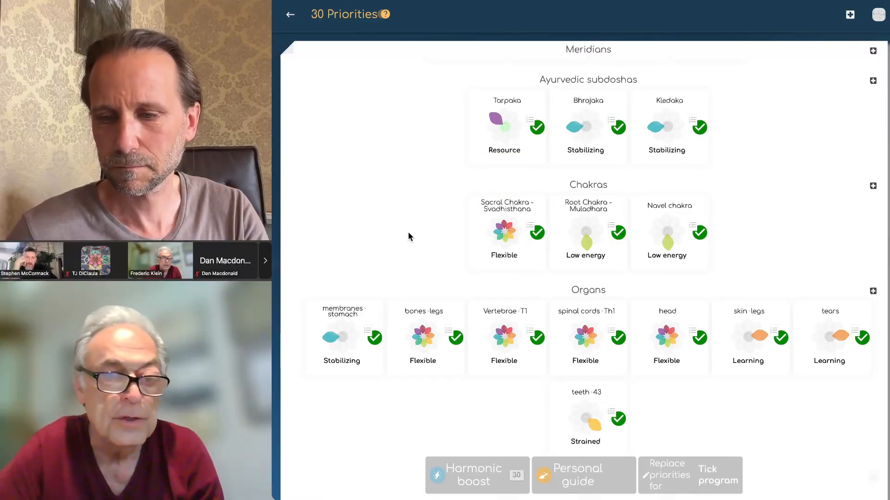
scroll(408, 233, "down", 1)
left_click(413, 310)
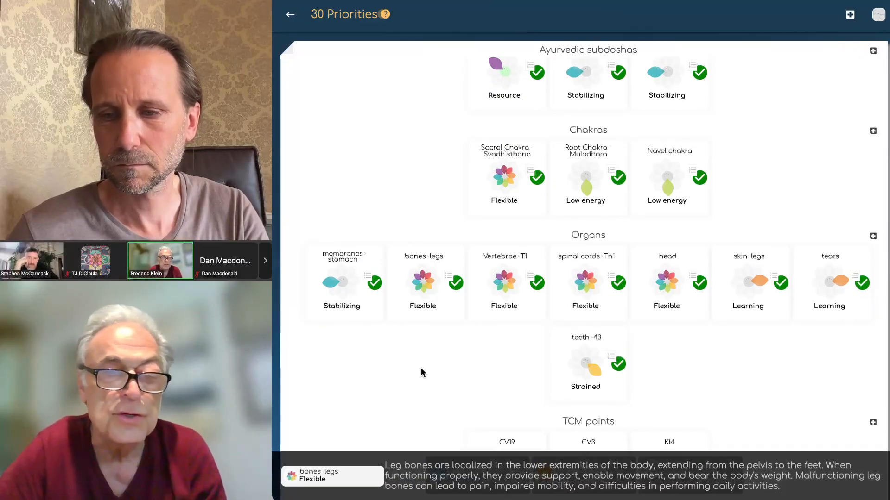
scroll(421, 371, "down", 2)
scroll(420, 372, "up", 1)
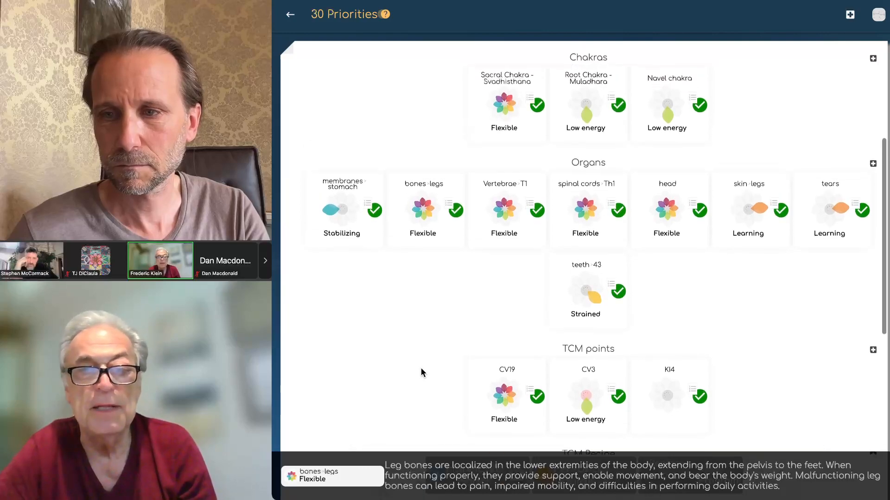
scroll(421, 372, "down", 1)
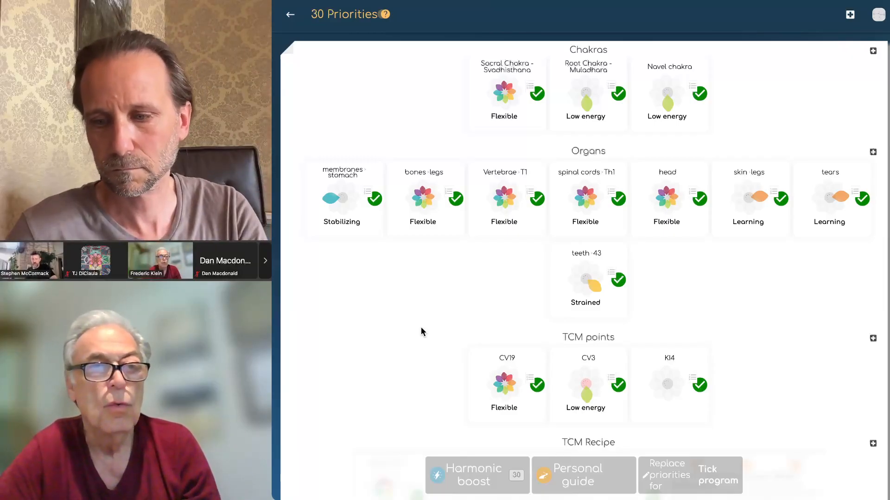
scroll(421, 328, "up", 3)
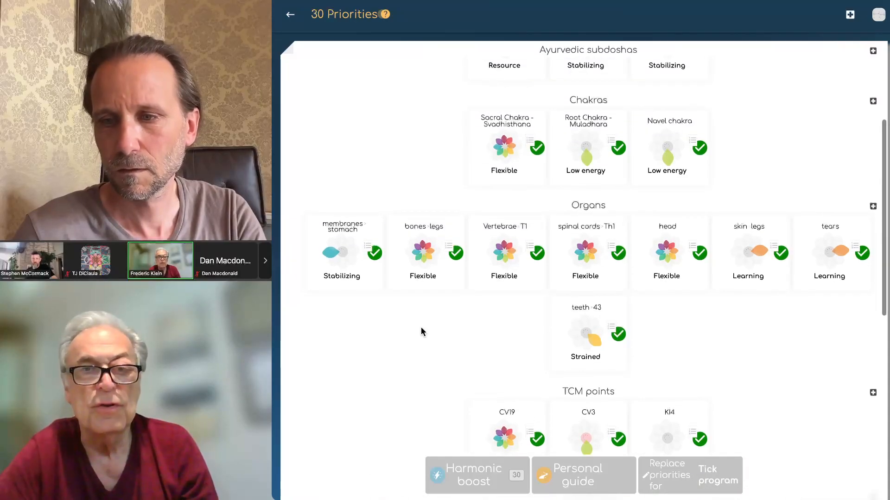
scroll(421, 331, "up", 5)
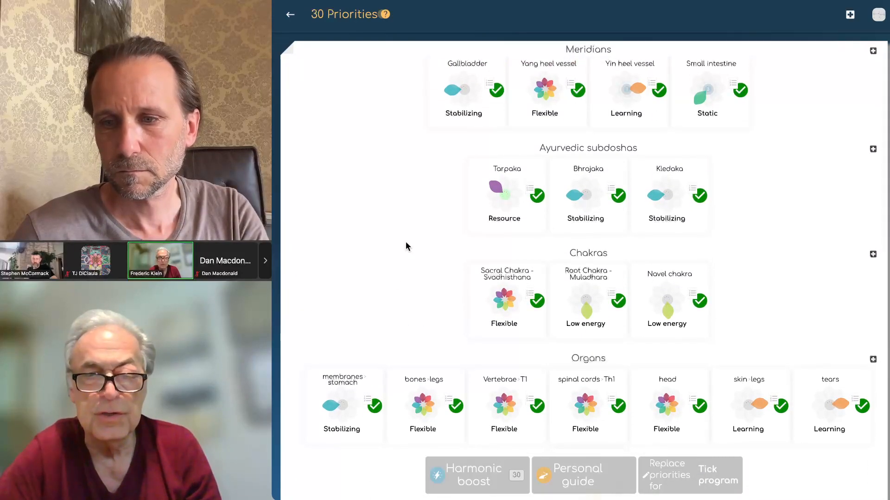
scroll(406, 246, "down", 12)
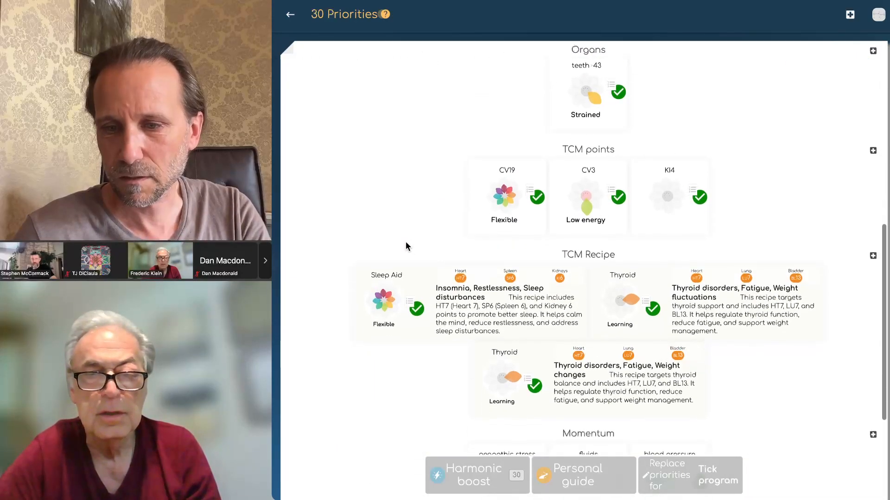
scroll(414, 418, "down", 5)
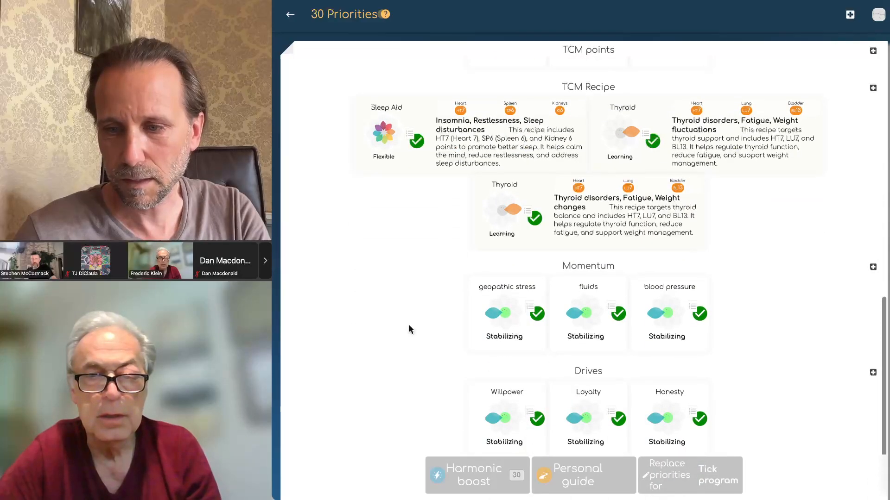
scroll(409, 329, "up", 15)
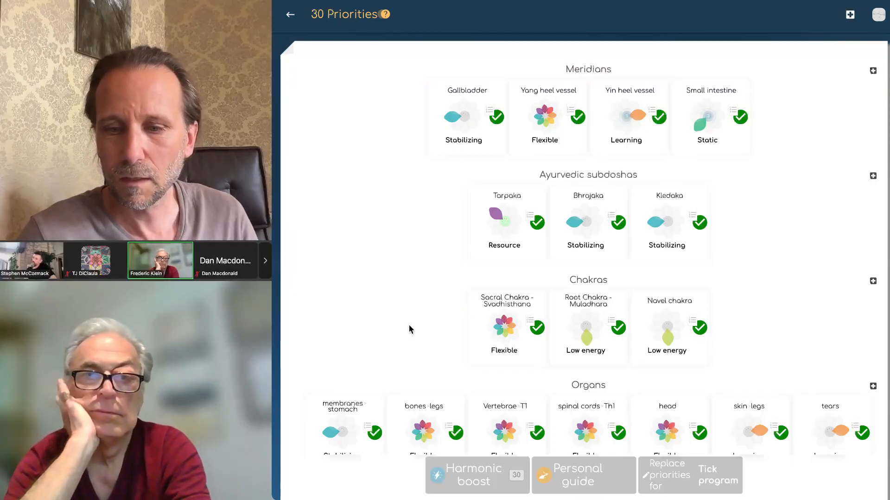
scroll(410, 329, "down", 2)
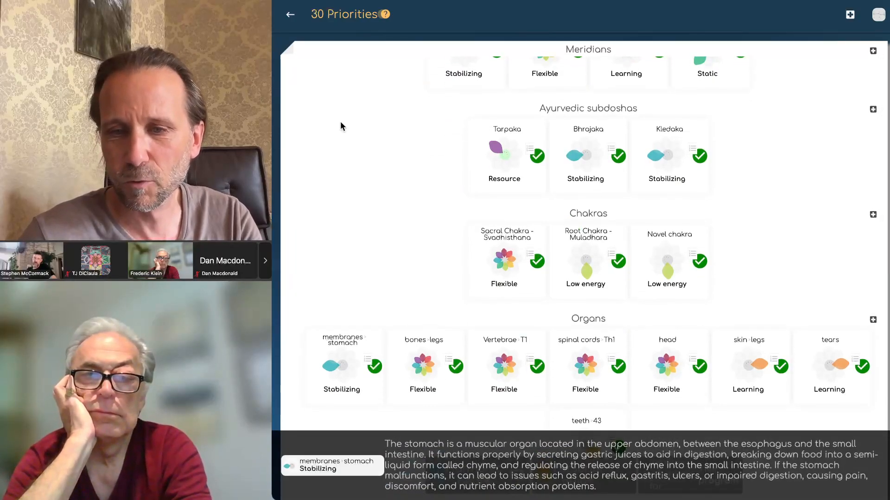
left_click(291, 16)
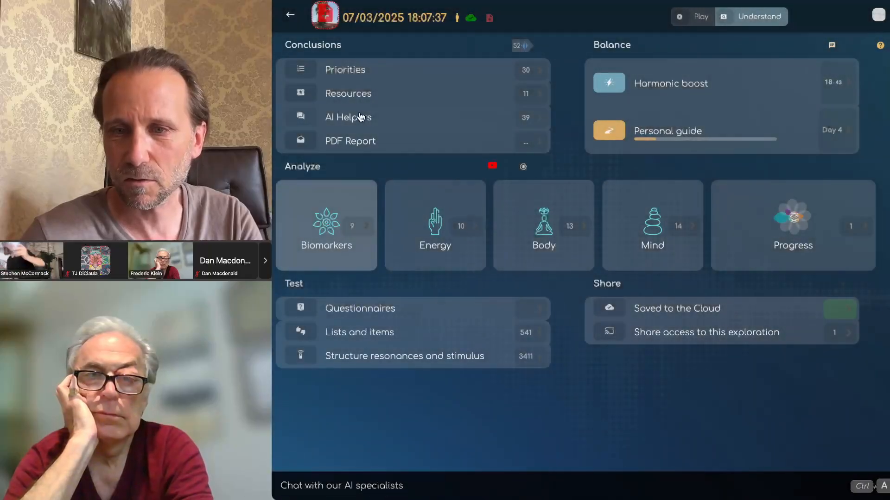
left_click(350, 95)
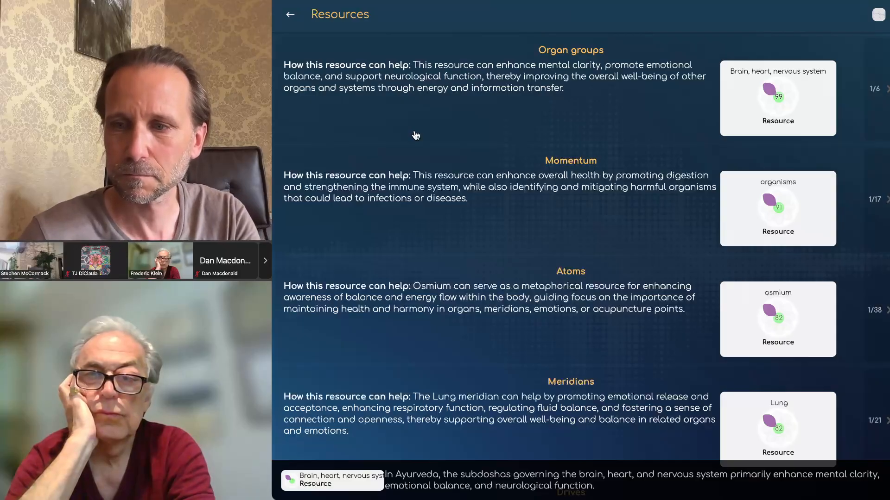
scroll(473, 274, "down", 8)
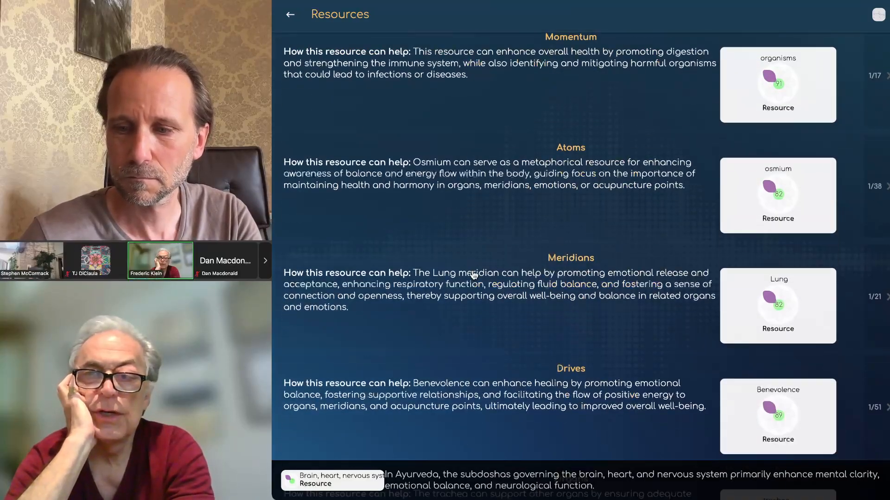
scroll(473, 276, "down", 1)
mouse_move(738, 239)
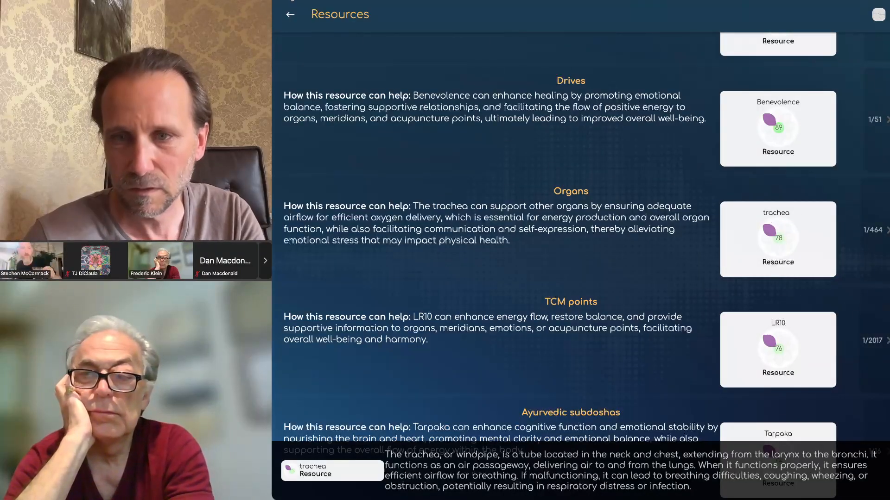
left_click(290, 16)
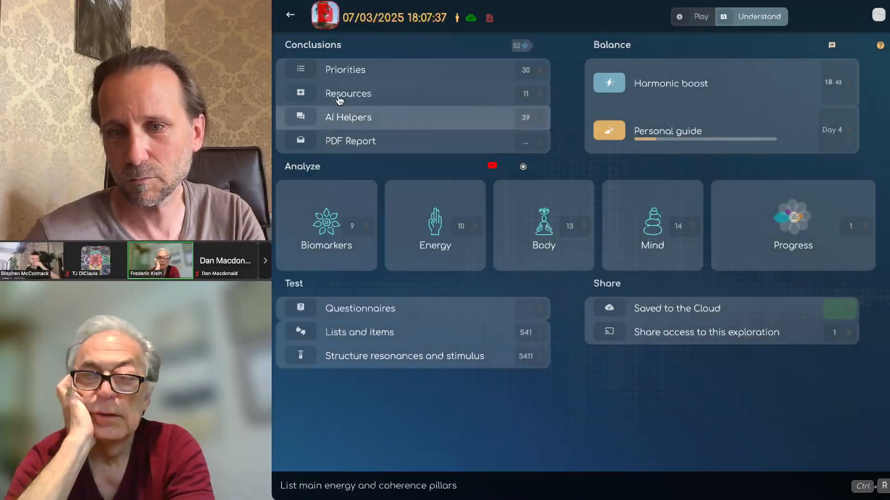
left_click(337, 71)
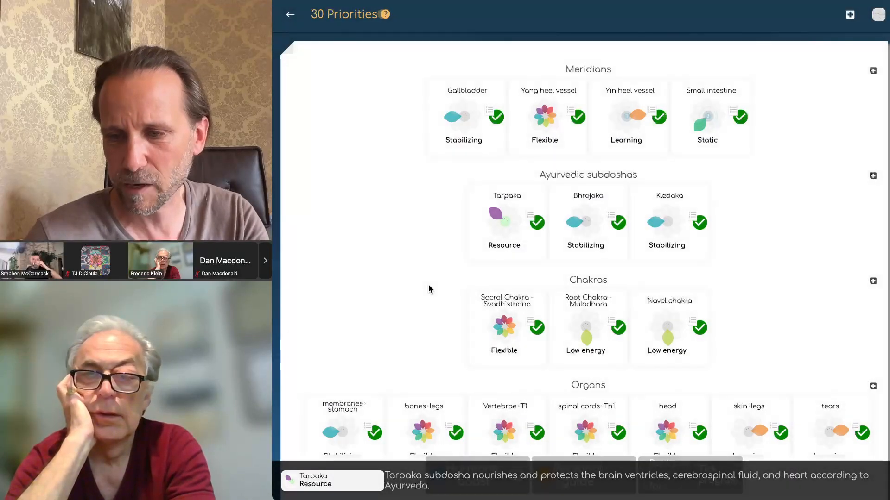
scroll(429, 290, "down", 3)
mouse_move(330, 269)
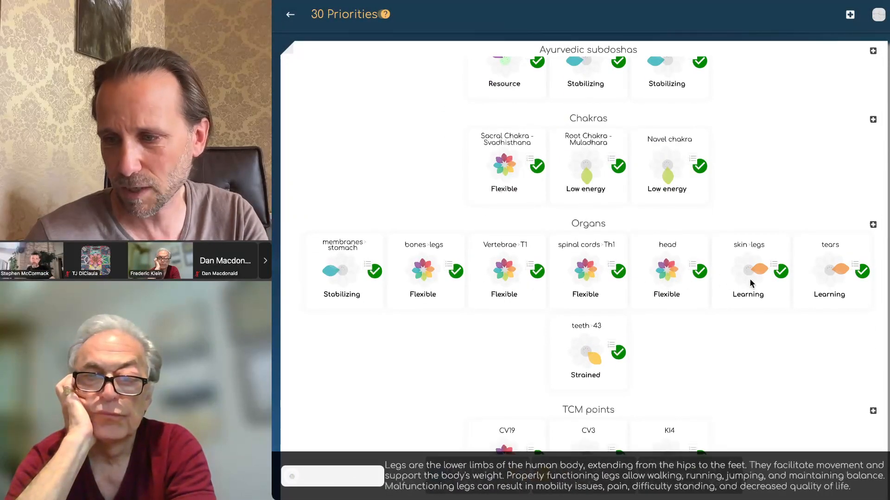
mouse_move(587, 363)
mouse_move(364, 300)
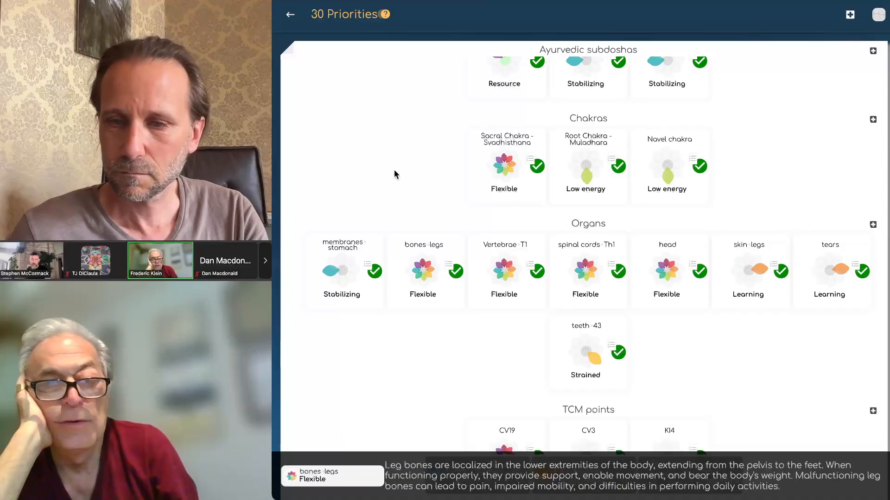
left_click(292, 18)
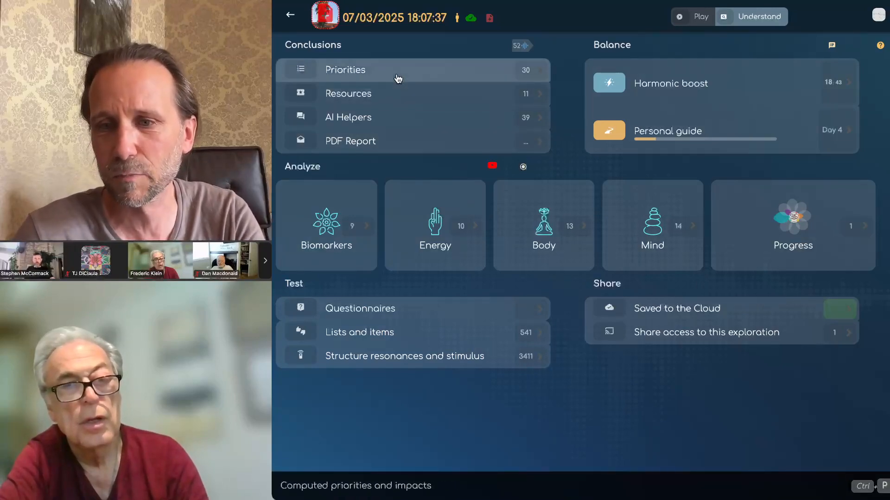
Step: Open the 30 Priorities list from the dashboard's Conclusions section
left_click(357, 75)
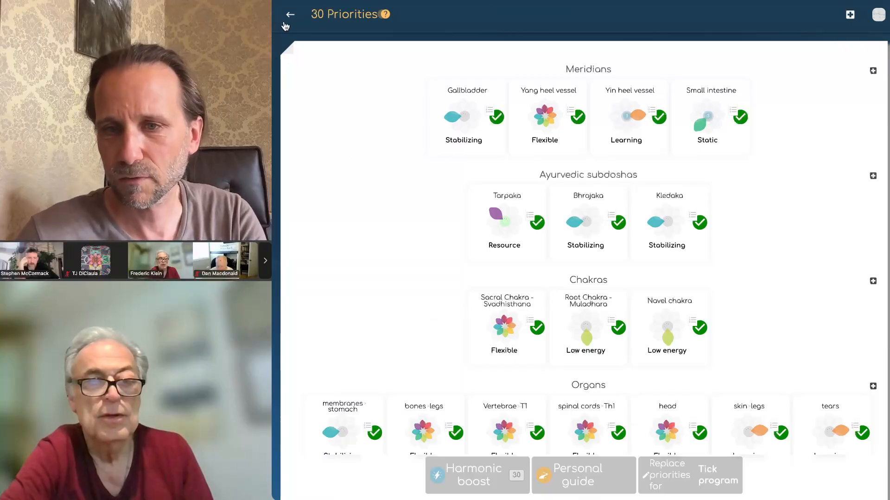
Step: Search the biomarkers for 'hips' and add the result as the 31st priority
left_click(850, 18)
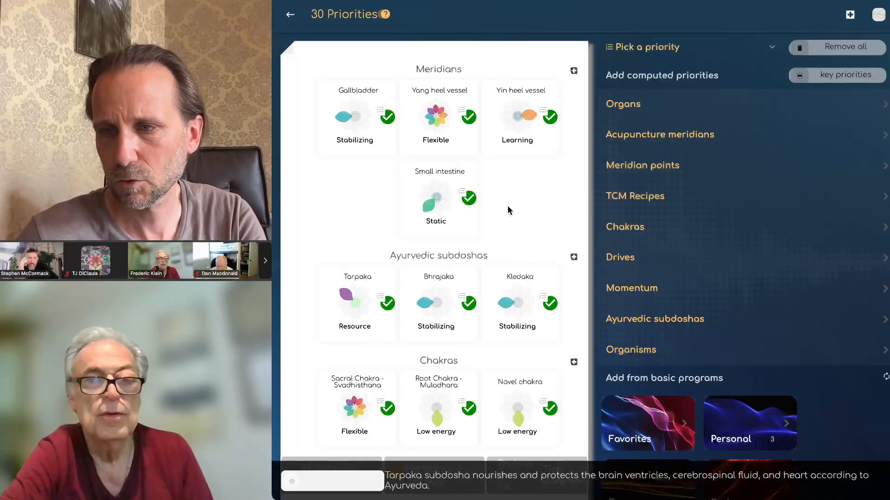
left_click(647, 49)
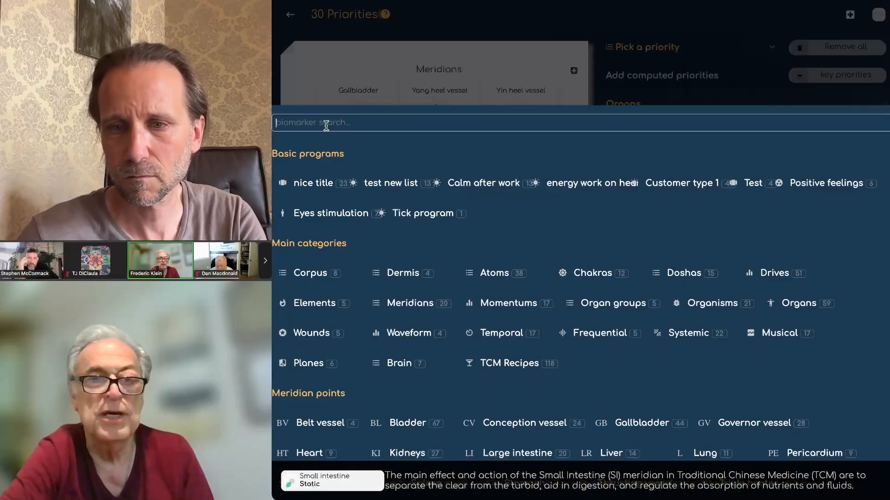
left_click(325, 123)
type("hips")
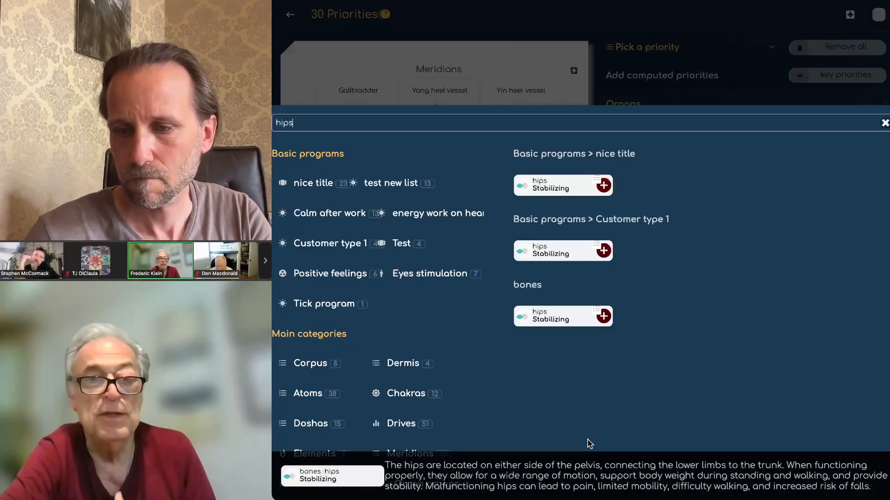
left_click(522, 317)
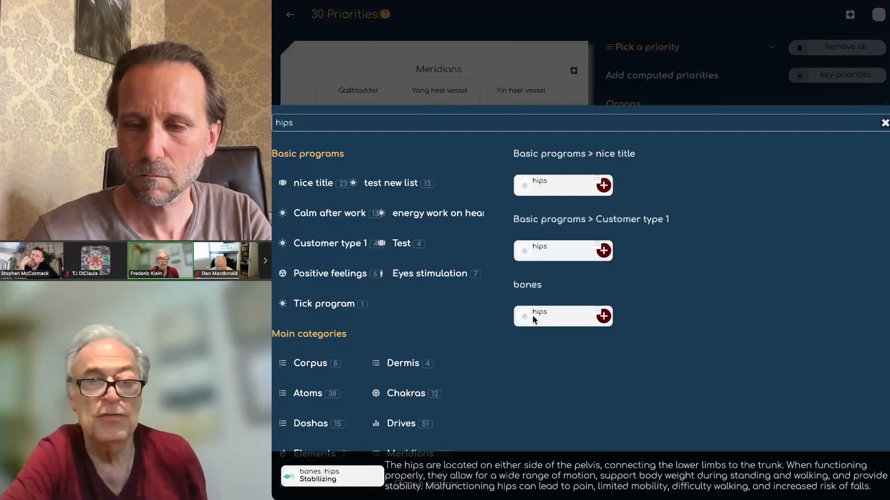
left_click(537, 315)
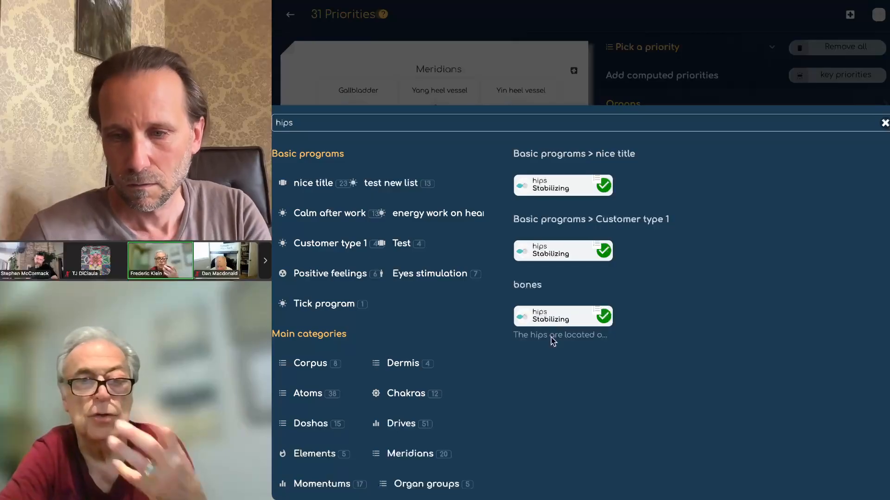
Step: Replace the search query with 'eyes' and scroll through the eye-related results
double_click(382, 116)
type("eyes")
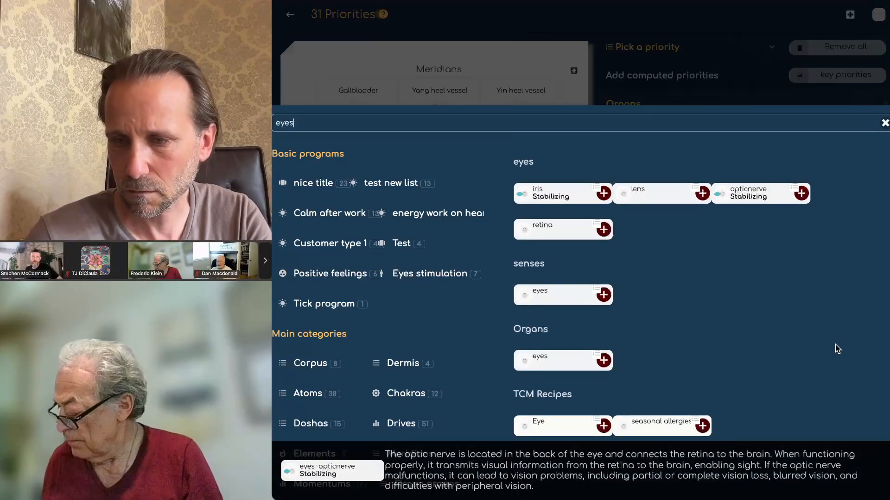
scroll(837, 349, "down", 1)
scroll(837, 349, "up", 5)
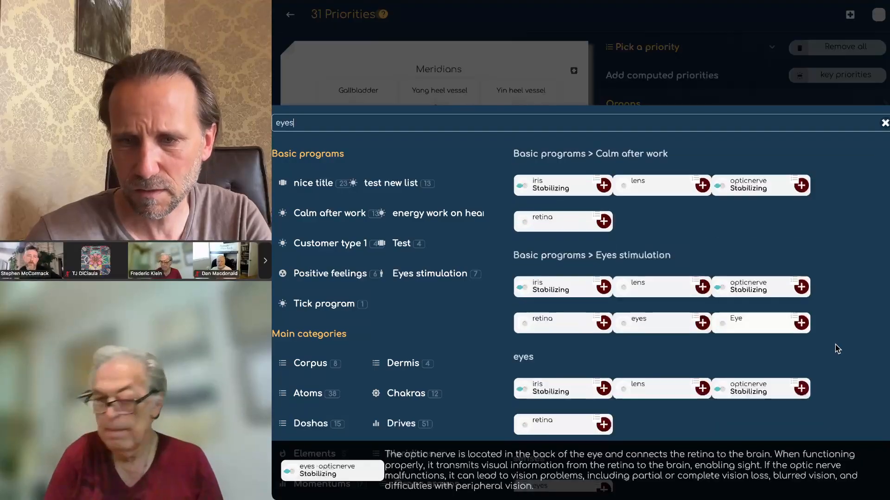
Step: Search the biomarkers for 'left', browse the result cards, then close the search overlay
left_click_drag(299, 123, 273, 123)
type("left")
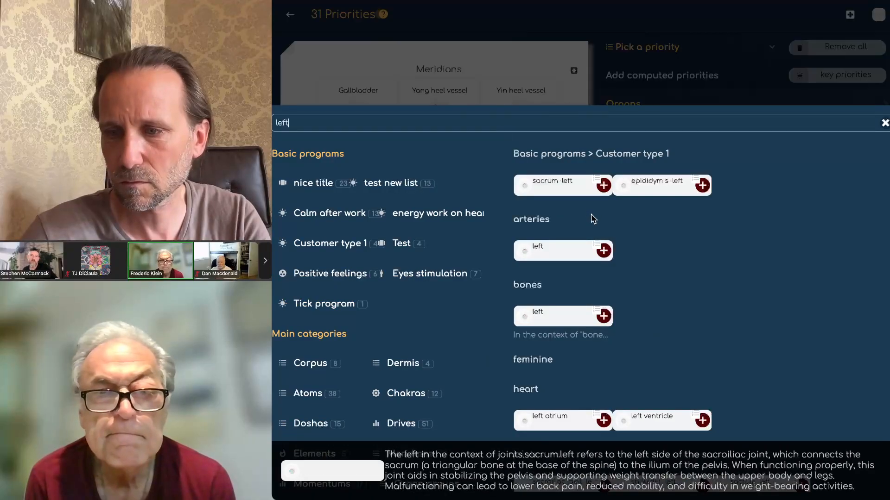
mouse_move(646, 182)
mouse_move(537, 241)
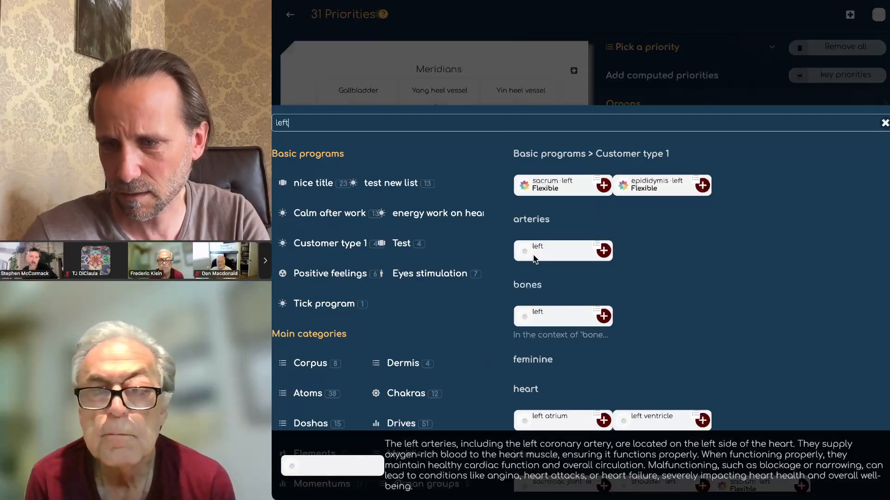
mouse_move(541, 188)
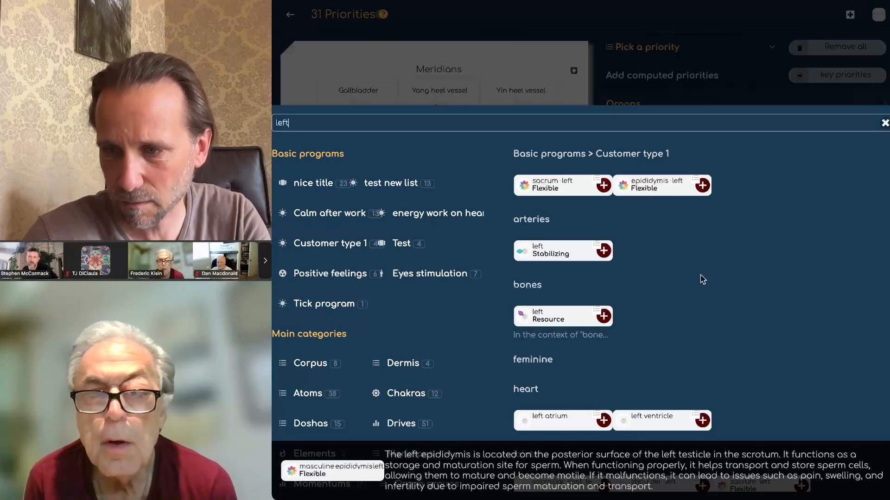
scroll(702, 278, "down", 1)
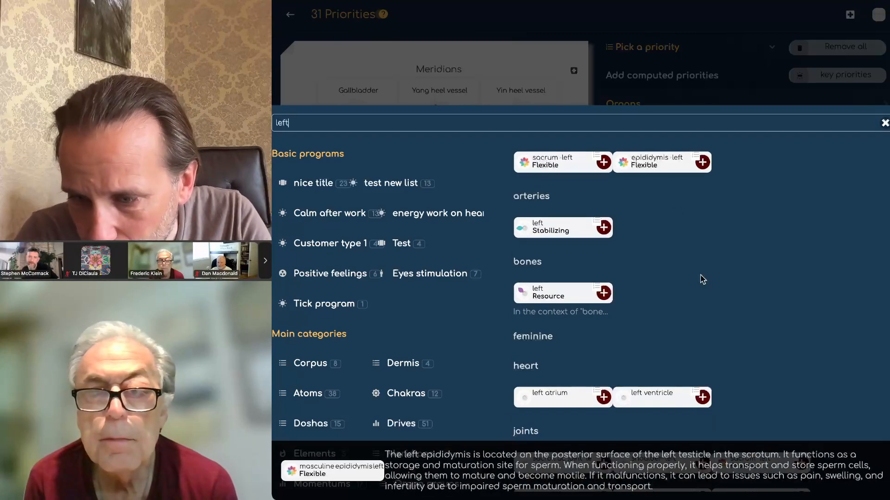
scroll(702, 279, "down", 4)
mouse_move(534, 298)
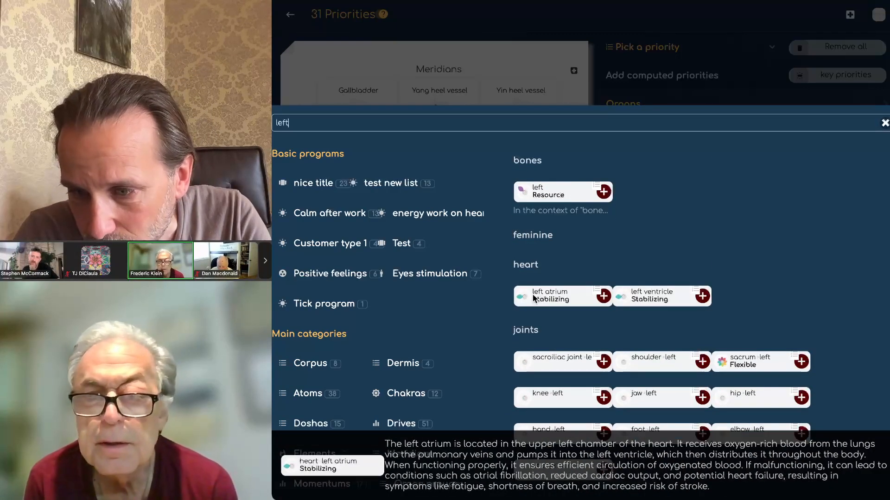
mouse_move(541, 366)
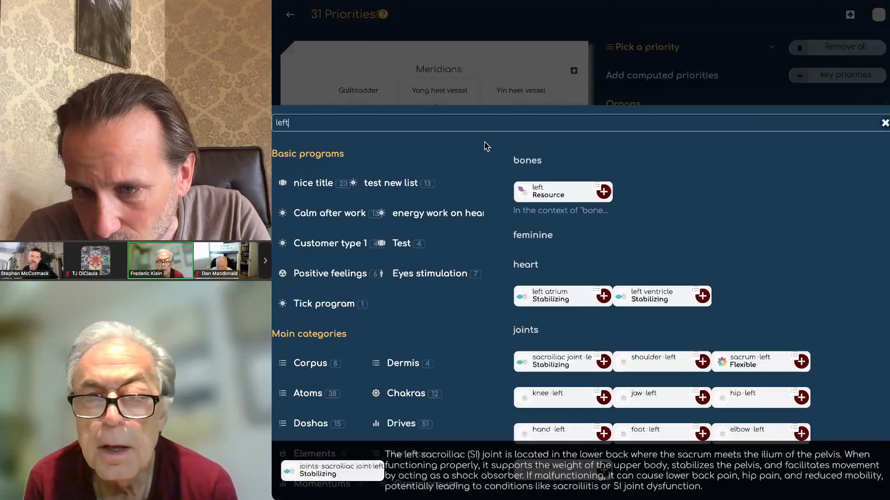
left_click(741, 37)
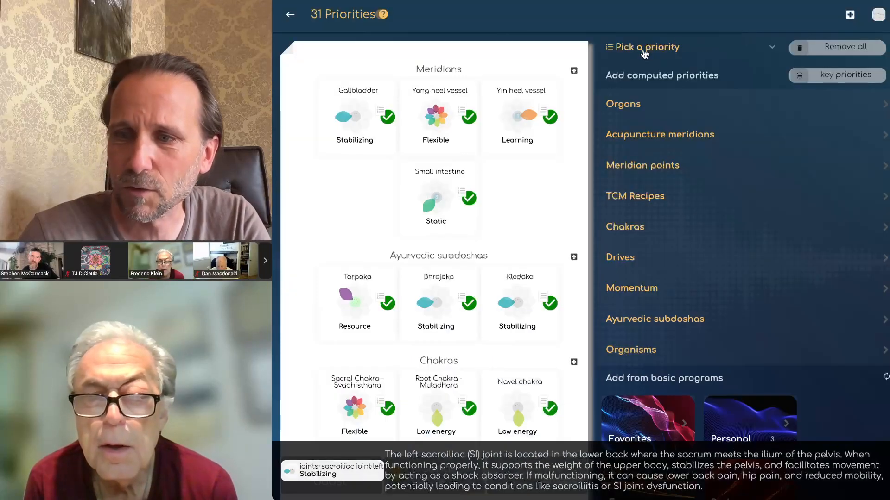
Step: Search priorities for 'right' and check right ventricle, elbow, peripheral nerves and veins
left_click(644, 50)
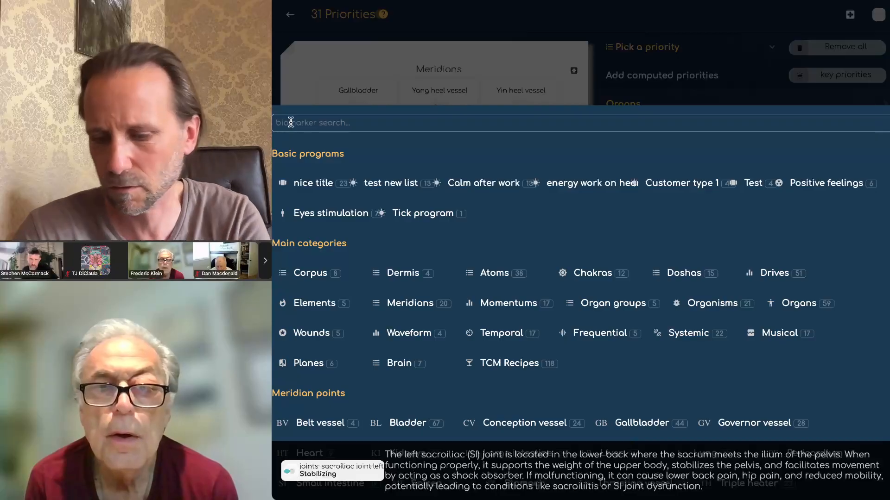
type("right")
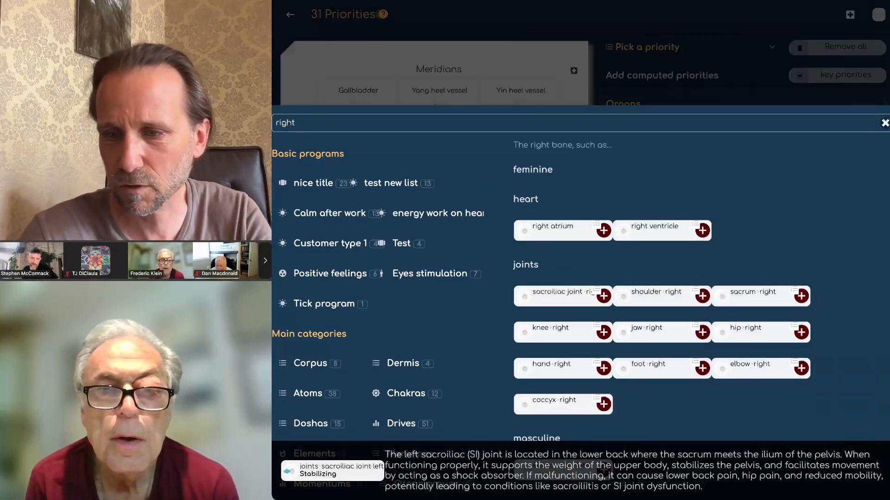
left_click(653, 229)
scroll(771, 271, "down", 2)
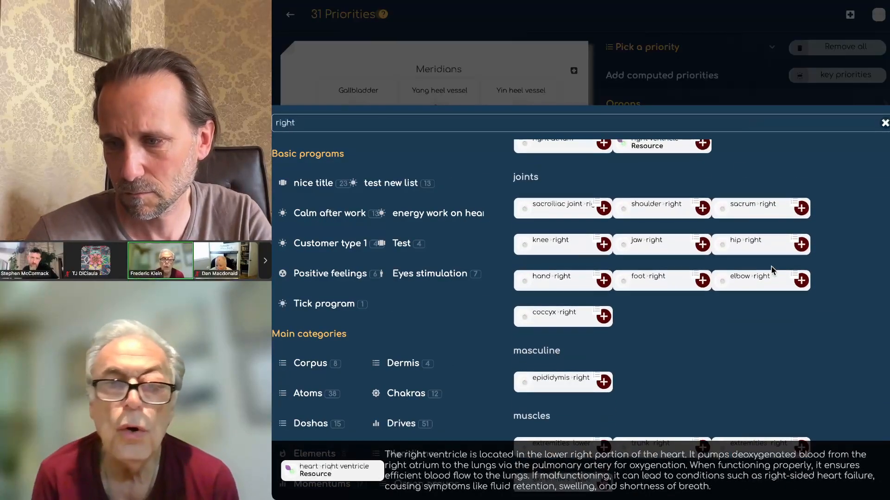
left_click(751, 276)
scroll(729, 370, "down", 3)
scroll(730, 372, "down", 2)
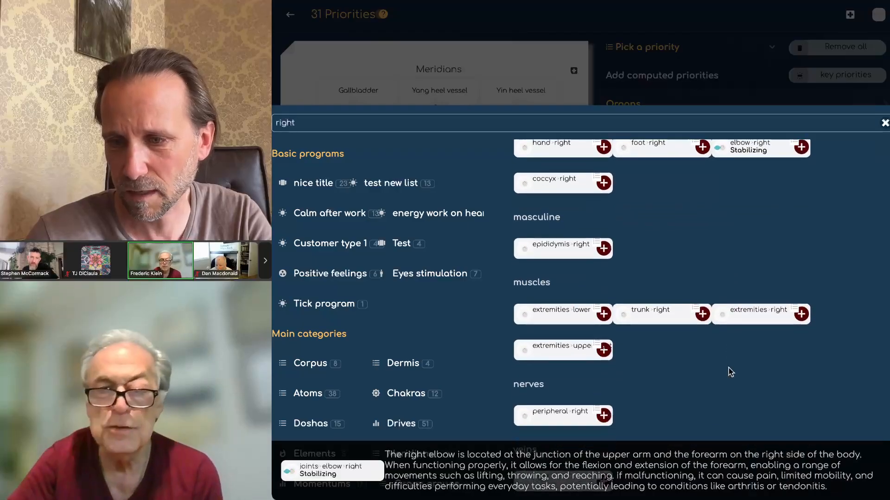
scroll(730, 372, "down", 2)
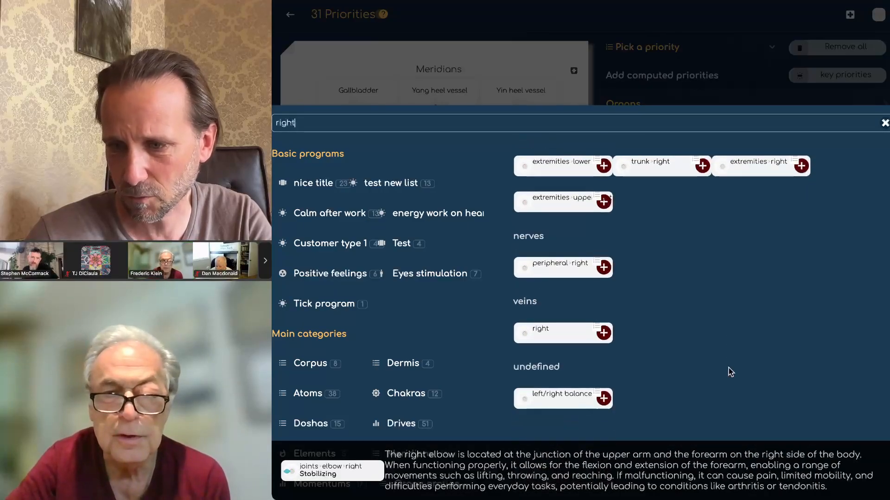
left_click(555, 288)
left_click(551, 335)
scroll(670, 366, "up", 1)
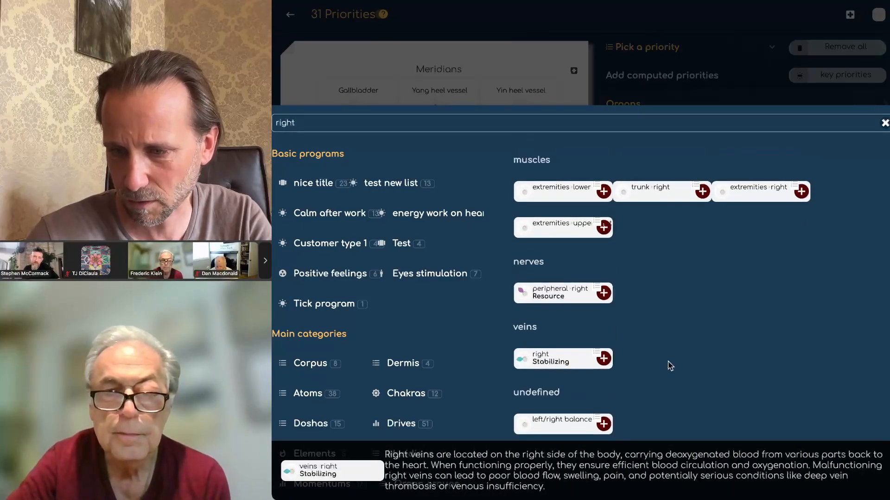
scroll(661, 340, "up", 5)
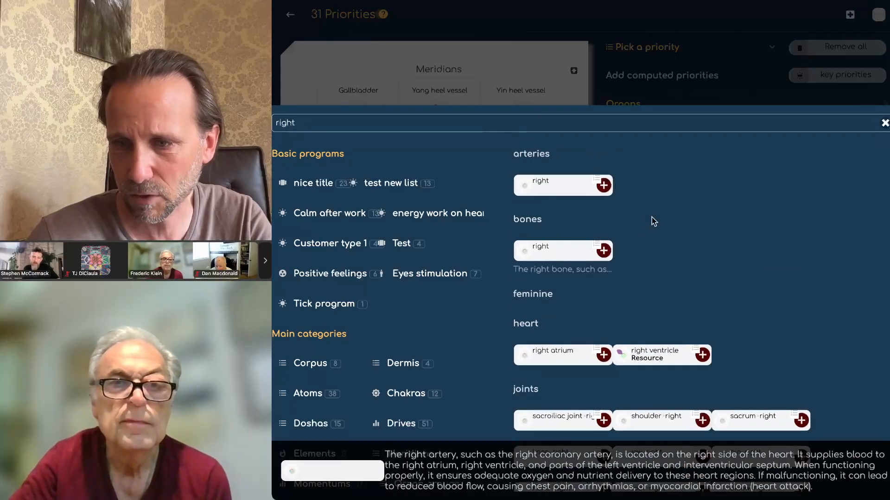
Step: Replace the query with 'left' and scroll through the left-side biomarker results
key("ctrl+a")
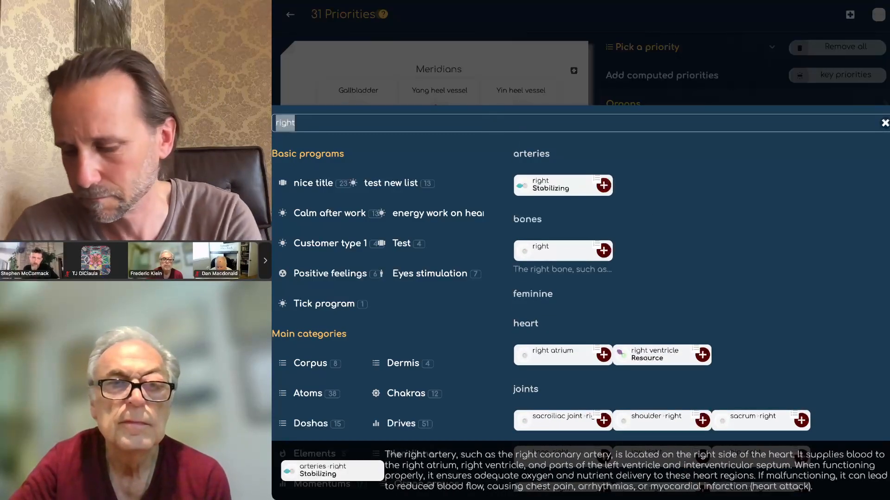
key("BackSpace")
type("left")
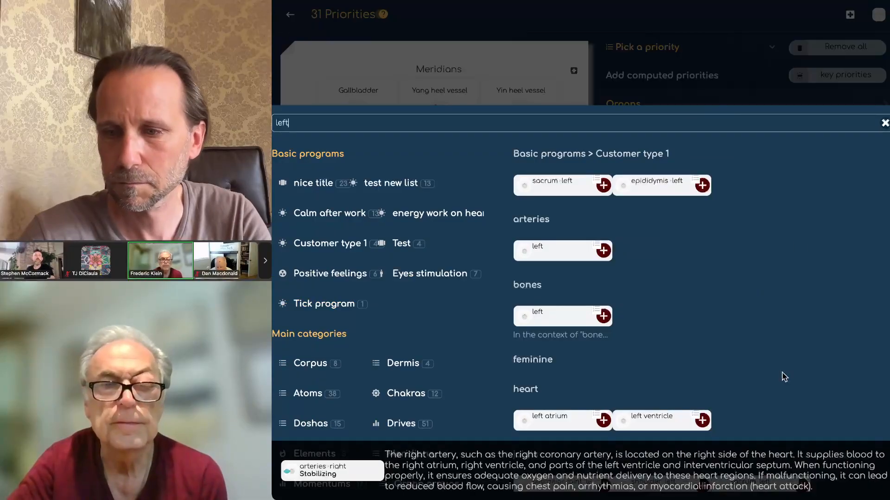
scroll(735, 335, "down", 4)
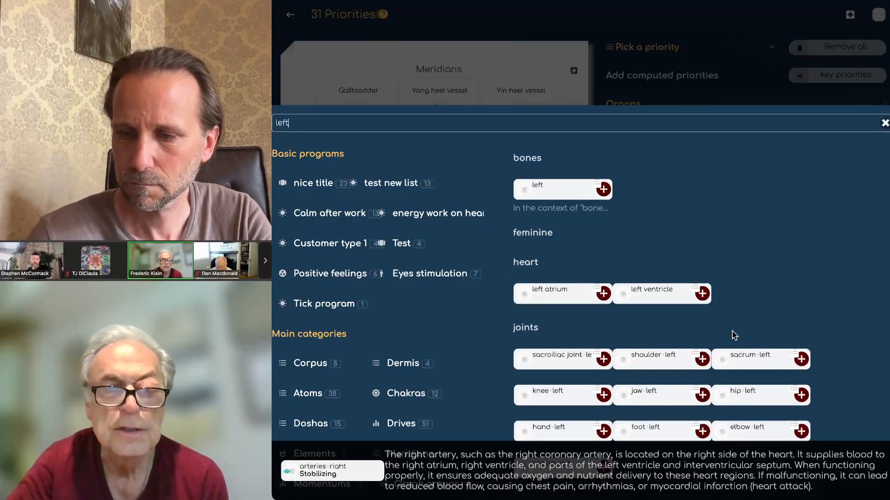
scroll(734, 335, "down", 7)
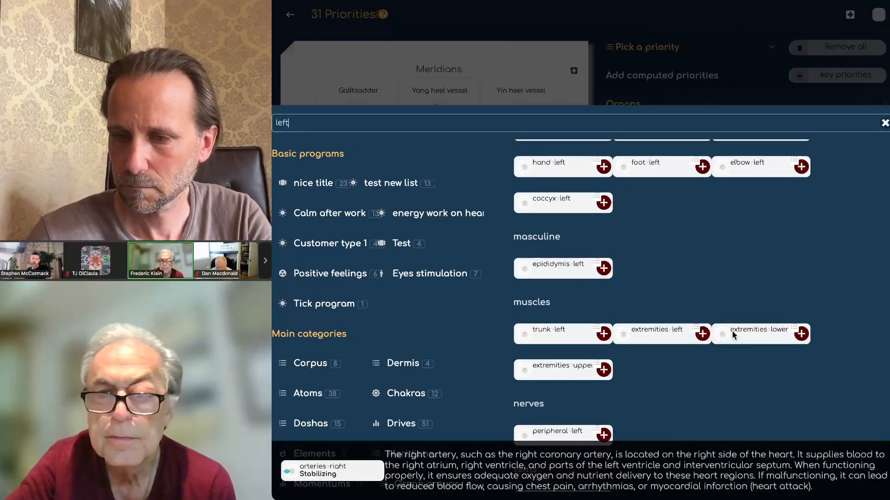
scroll(735, 335, "down", 2)
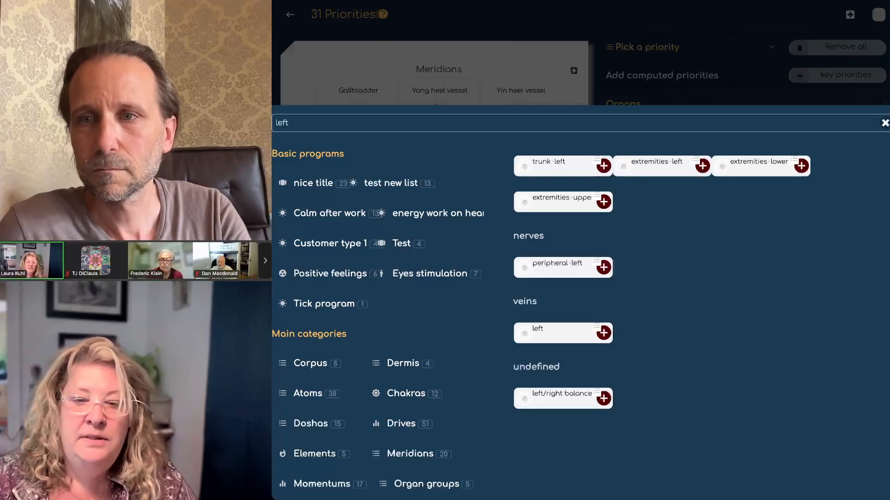
Step: Close the left-side biomarker search and go back from the 31 Priorities page to the overview
left_click(558, 42)
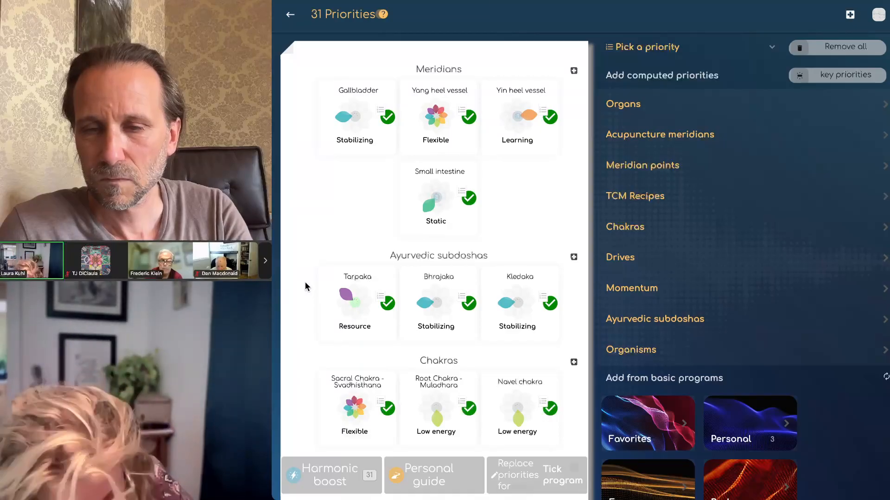
left_click(291, 17)
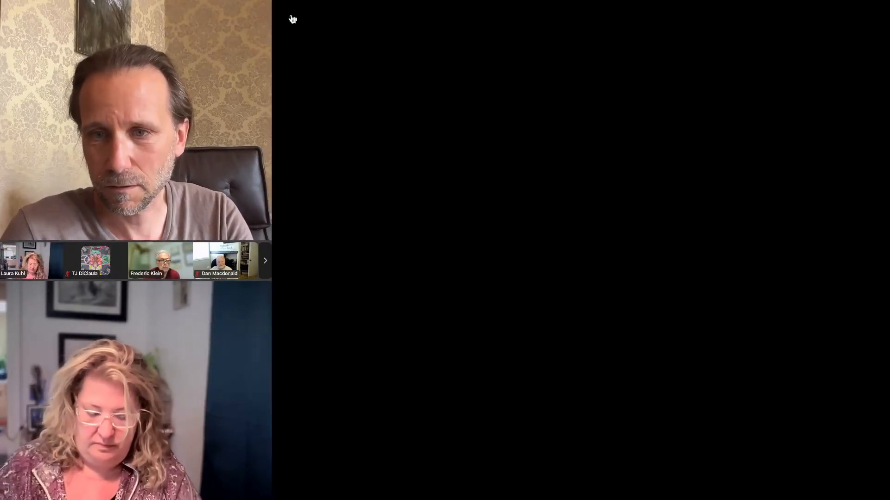
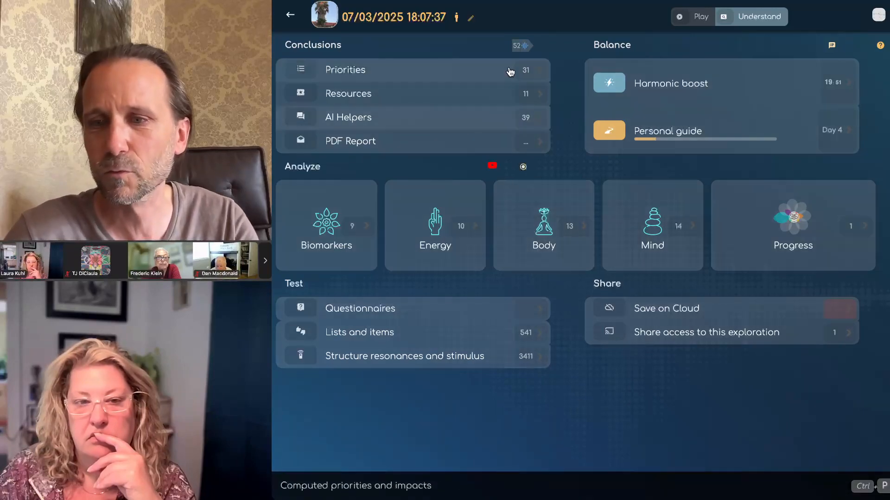
Step: Reveal the 'Recompute all sections' bar and the section shortcuts beside the Conclusions count
left_click(520, 45)
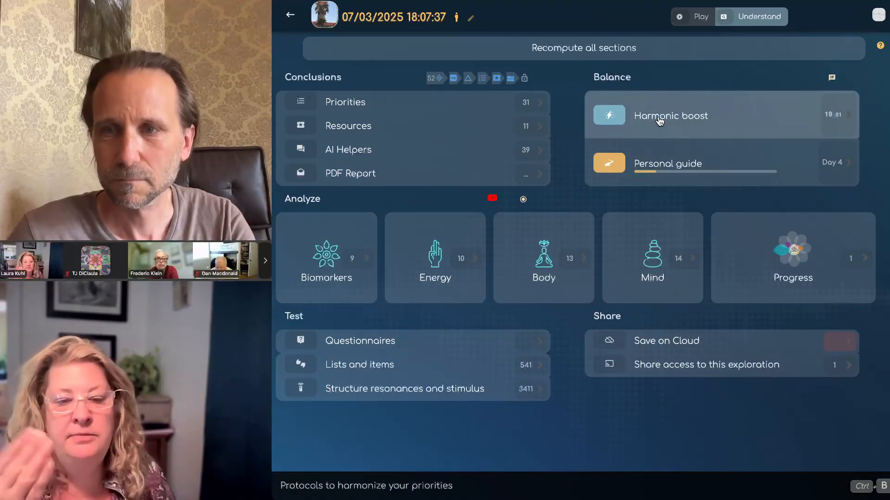
left_click(660, 122)
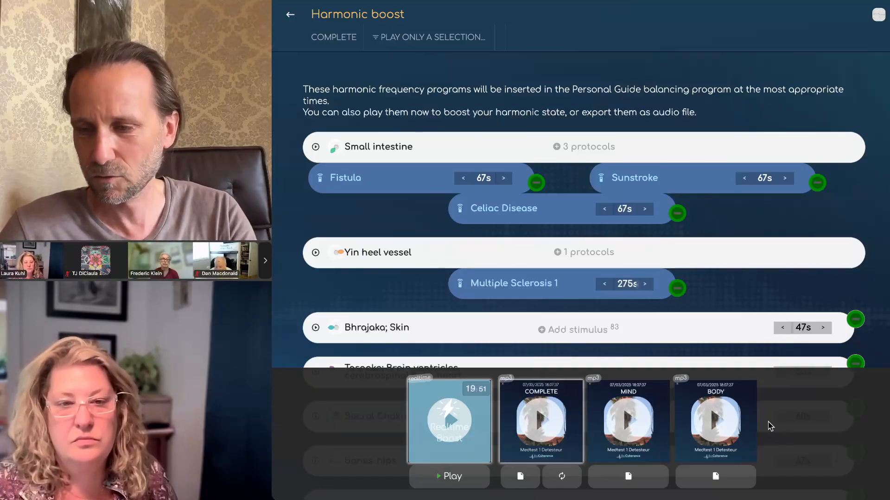
left_click(291, 17)
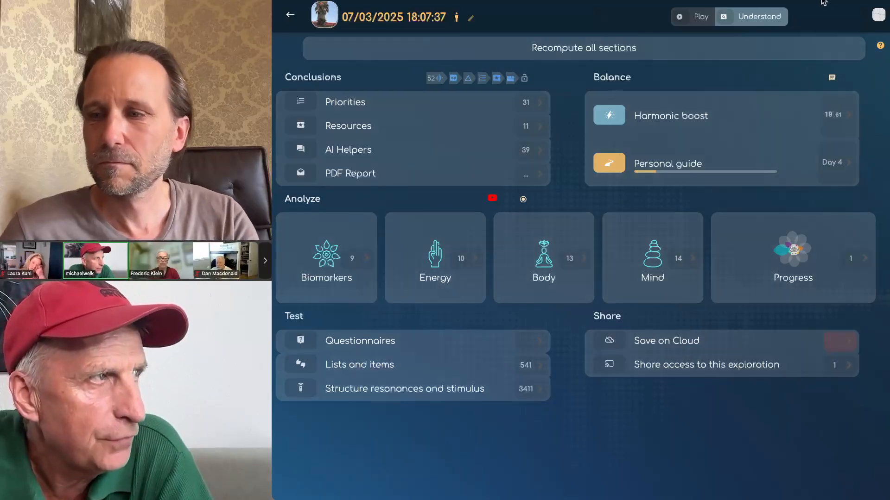
left_click(878, 16)
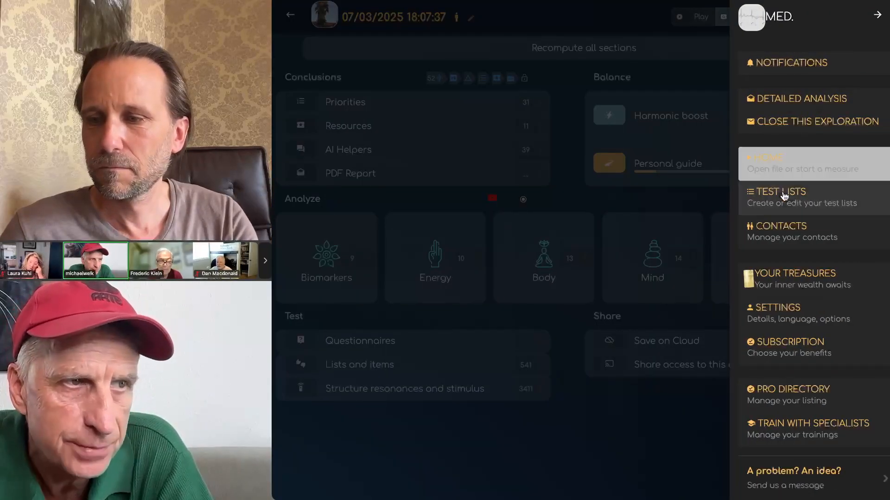
left_click(783, 196)
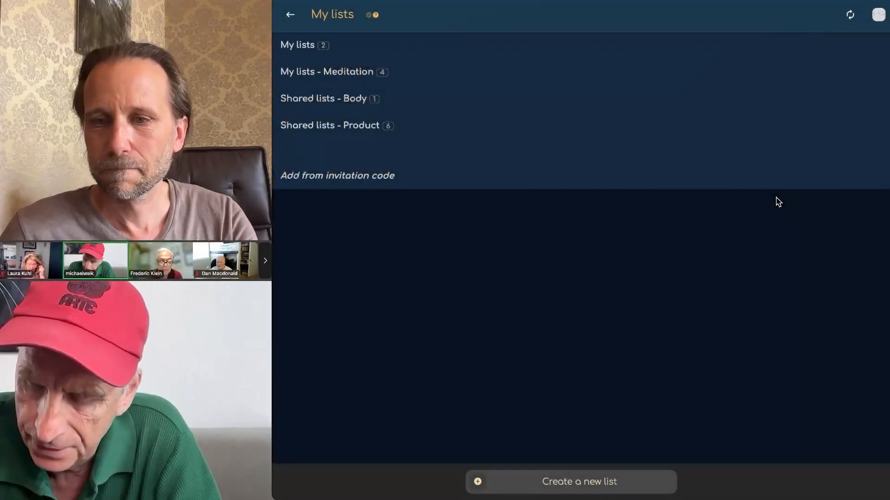
left_click(333, 131)
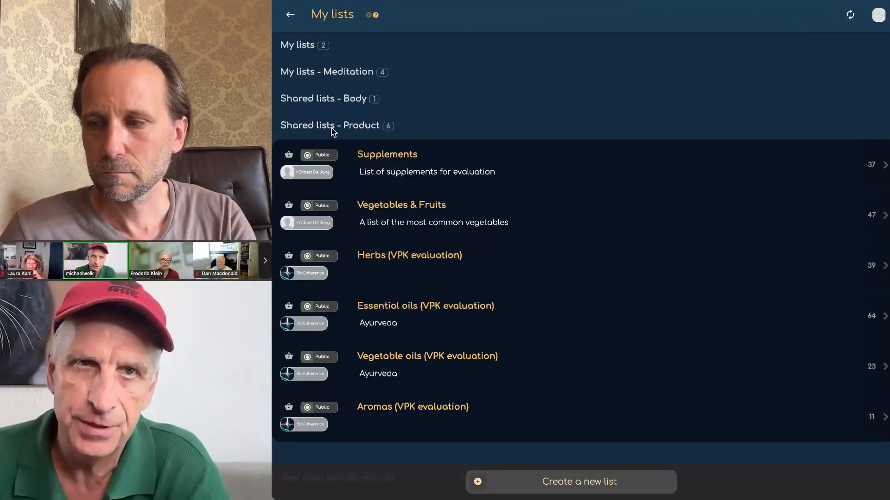
left_click(384, 162)
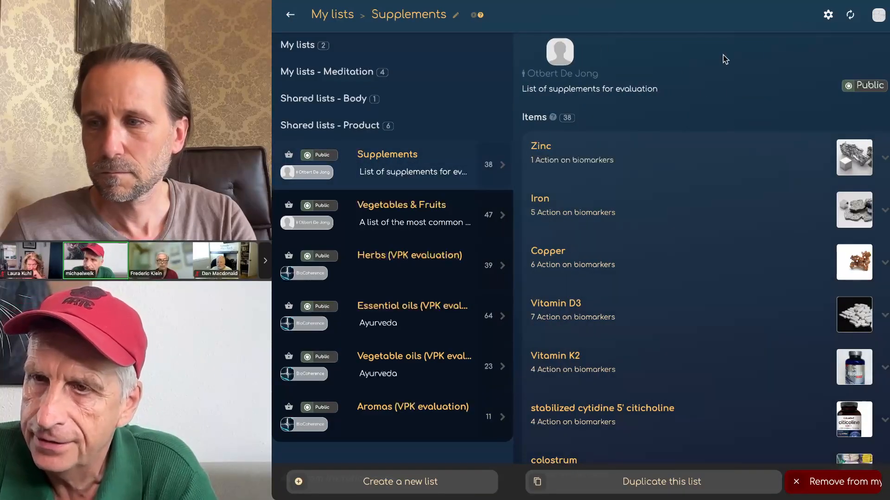
left_click(830, 17)
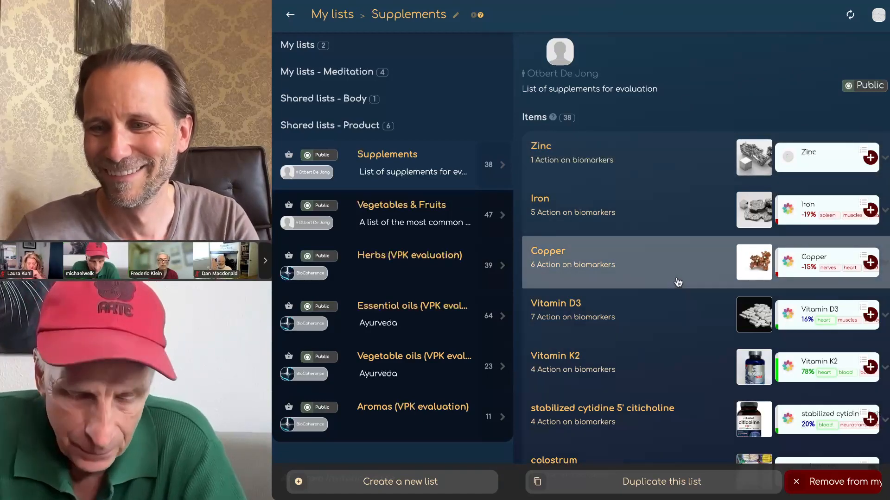
scroll(678, 282, "down", 6)
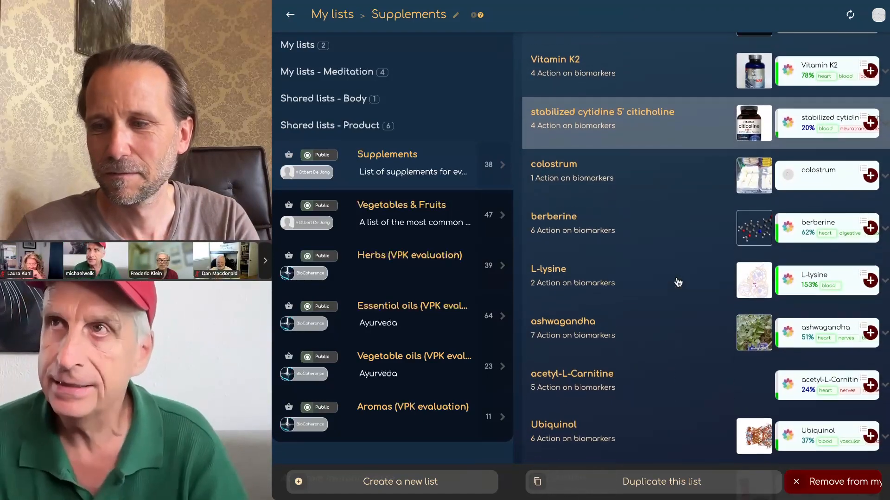
scroll(678, 282, "down", 3)
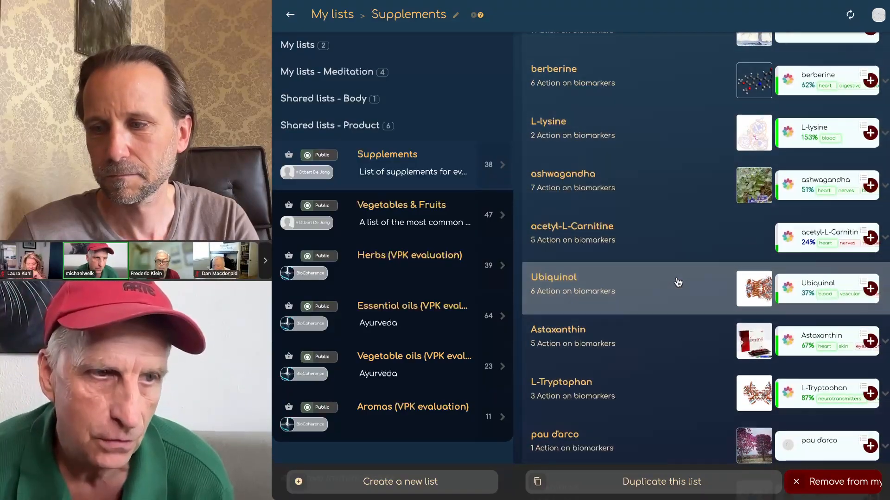
scroll(678, 283, "down", 8)
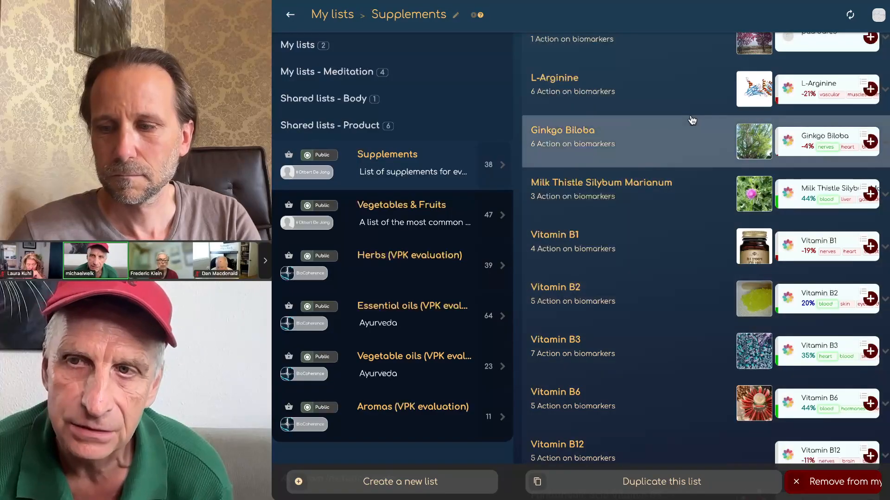
scroll(692, 120, "down", 1)
scroll(692, 120, "down", 2)
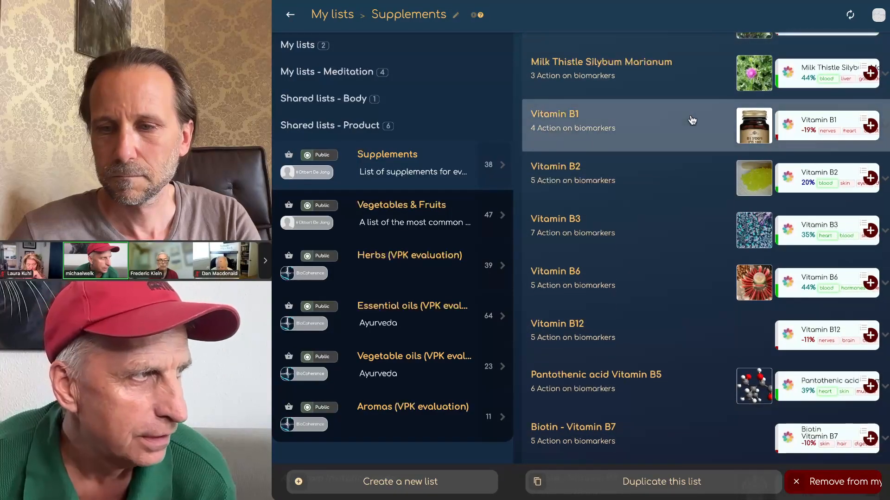
scroll(692, 120, "up", 1)
scroll(692, 120, "up", 10)
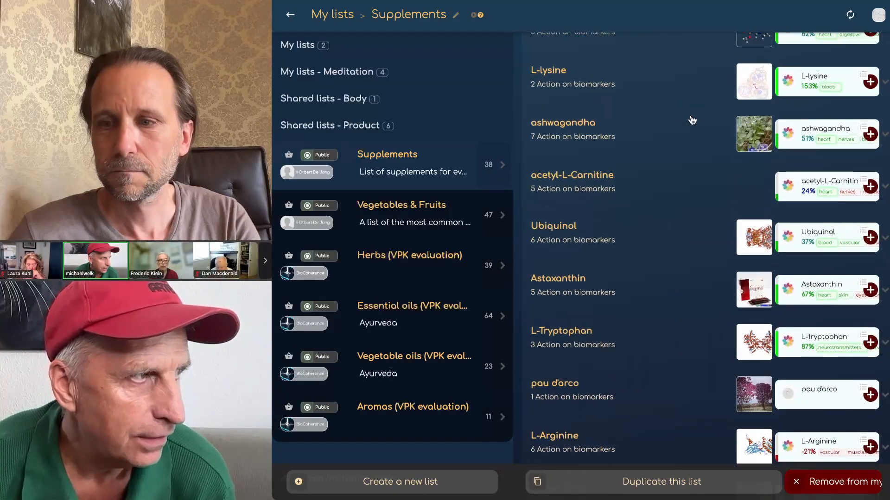
scroll(453, 283, "down", 10)
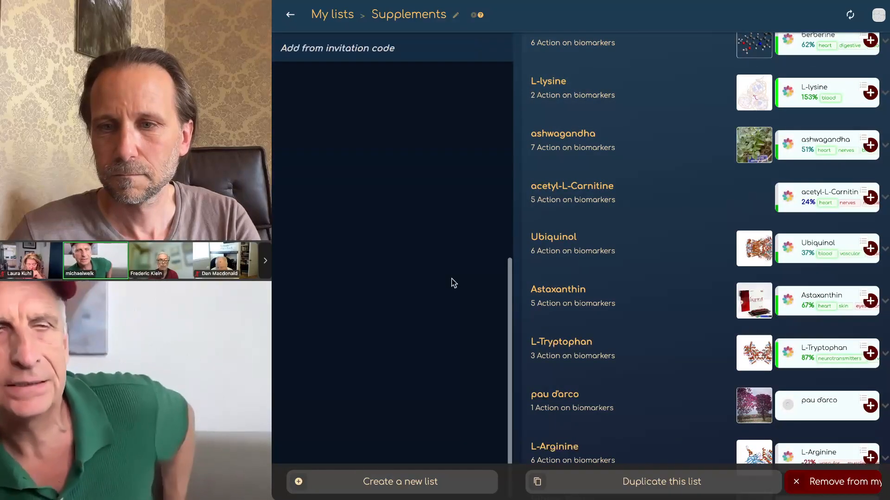
scroll(452, 279, "up", 4)
scroll(467, 302, "up", 5)
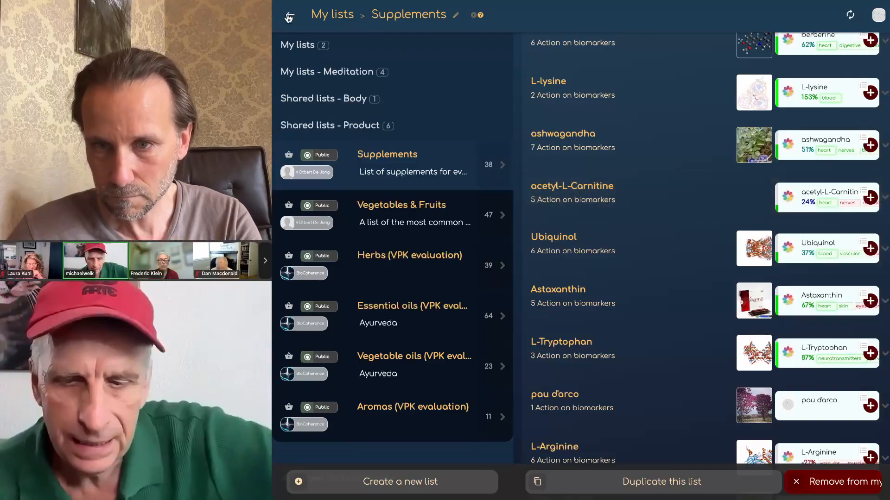
left_click(291, 17)
left_click(290, 17)
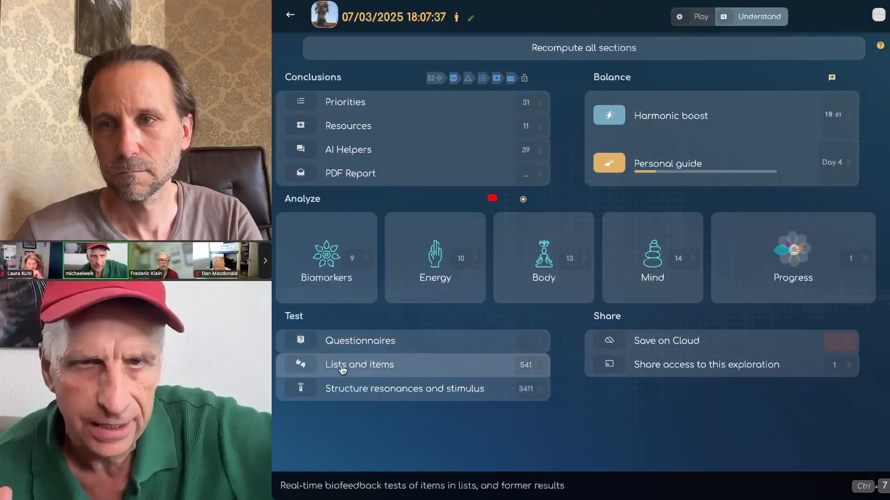
Step: Open the frequency test lists, expand Structure resonances and stimulus, and open the Stimuli Various list
left_click(342, 369)
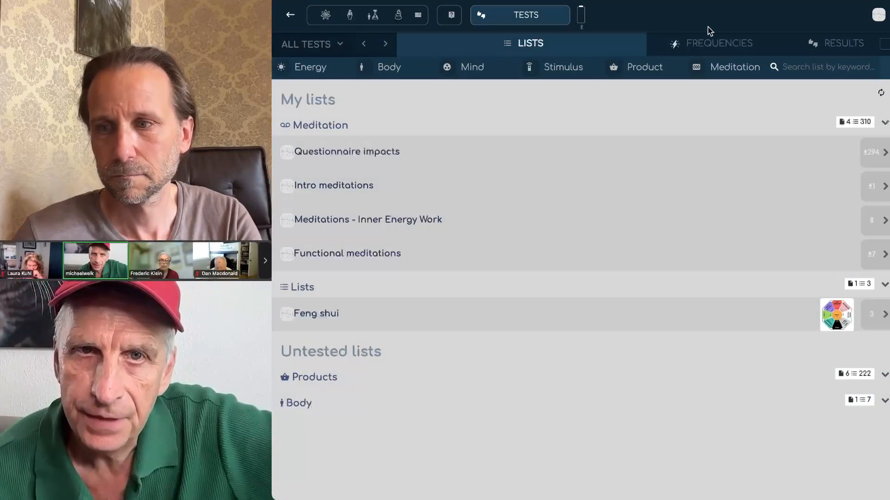
left_click(702, 46)
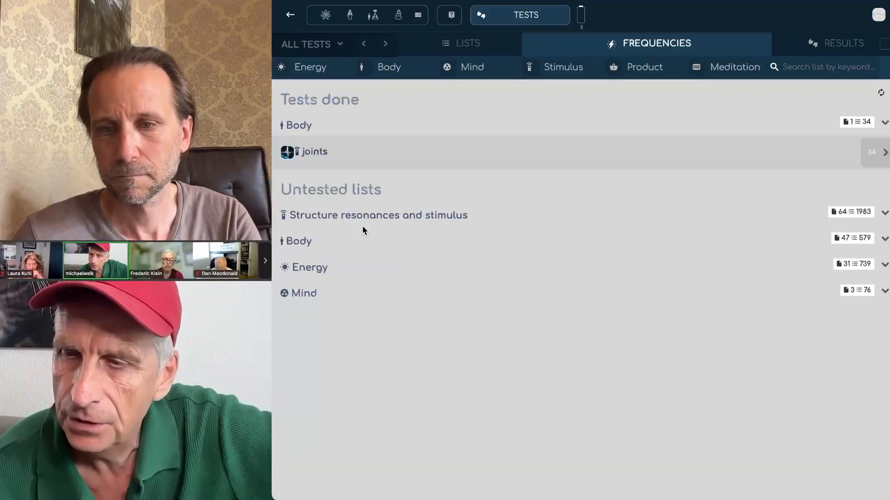
left_click(340, 216)
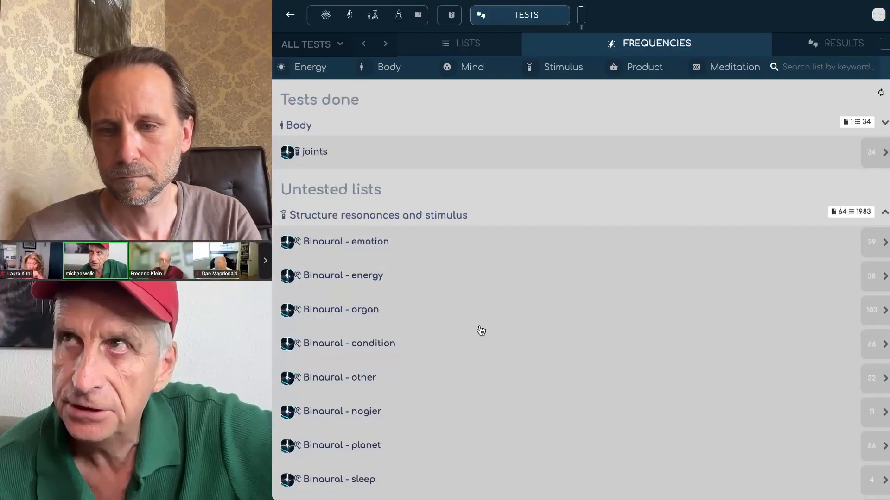
scroll(480, 330, "down", 10)
scroll(481, 330, "down", 15)
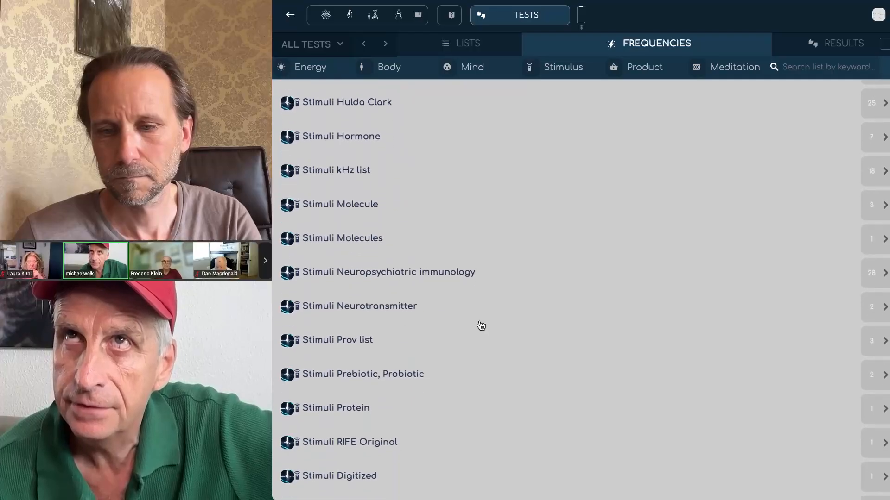
scroll(481, 326, "down", 2)
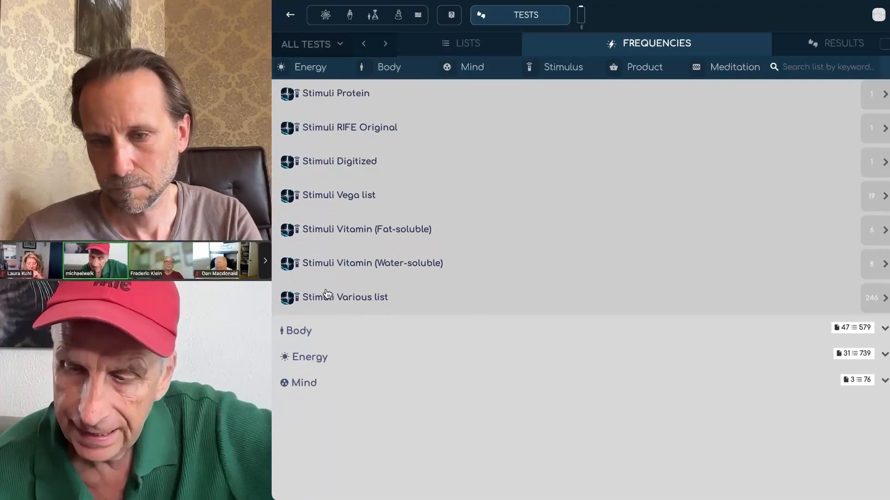
left_click(327, 299)
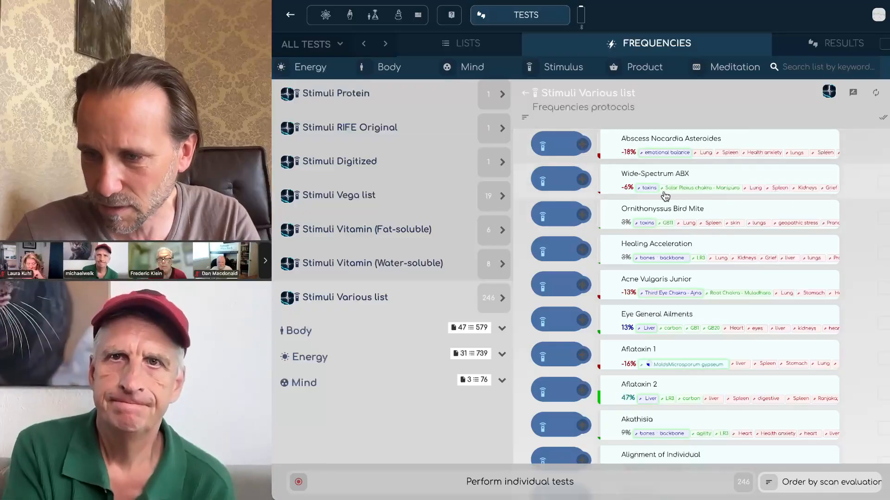
Step: Mark five programs for individual testing, from Abscess Nocardia Asteroides to Acne Vulgaris Junior, then unmark them all
left_click(883, 148)
left_click(884, 183)
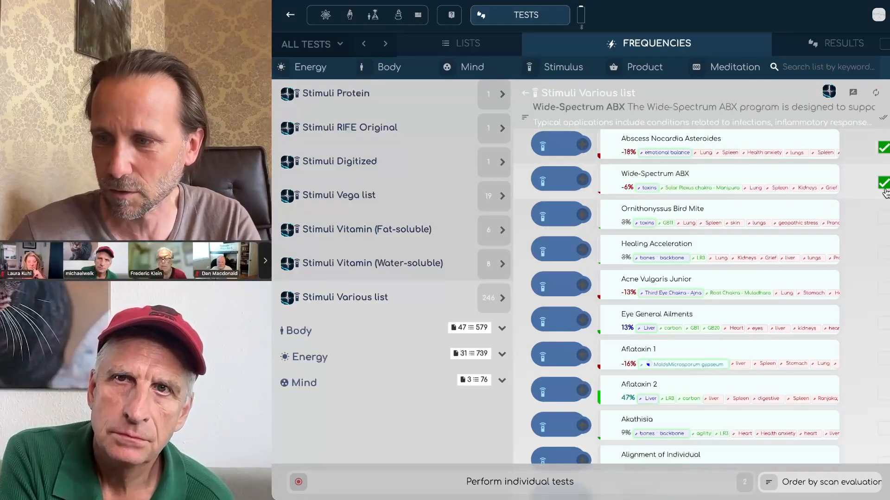
left_click(884, 219)
left_click(884, 254)
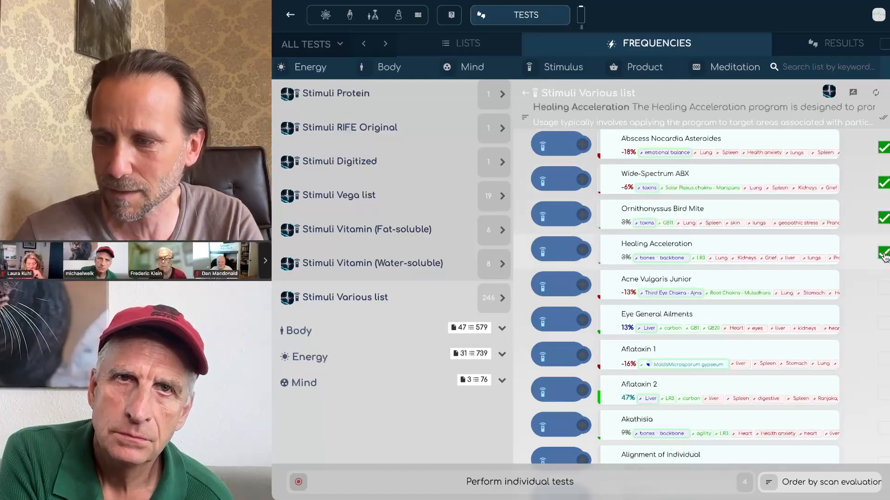
left_click(884, 288)
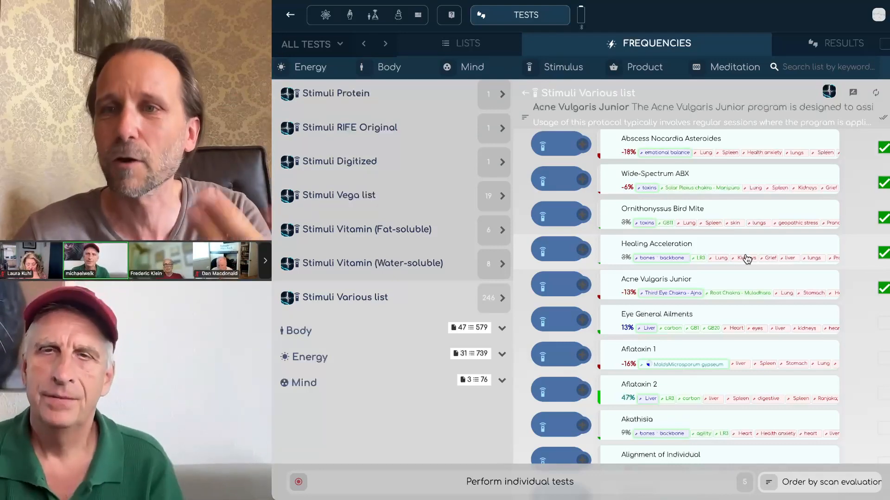
left_click(883, 149)
left_click(884, 183)
left_click(884, 217)
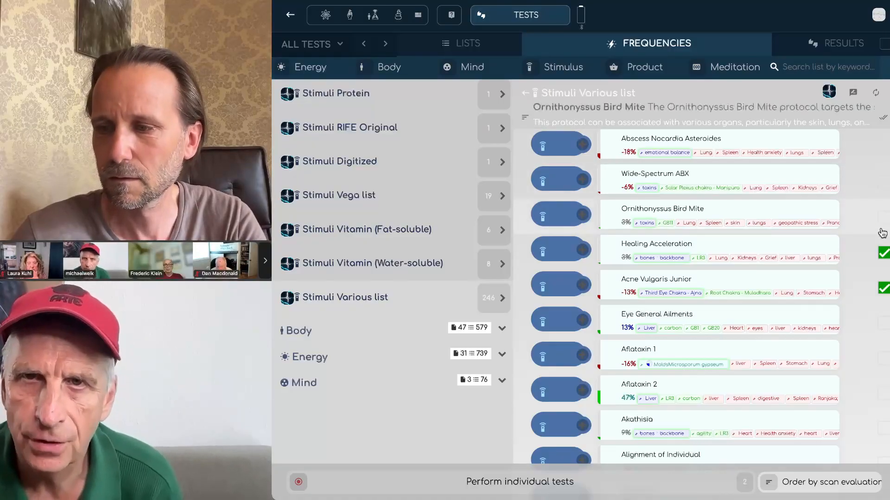
left_click(885, 254)
left_click(884, 288)
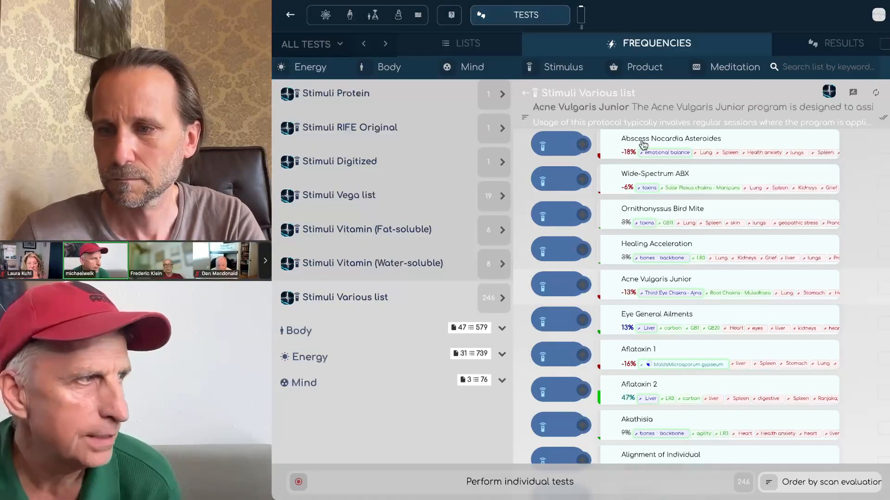
Step: Read the Acne Vulgaris Junior description, then order the programs by scan evaluation
left_click(630, 110)
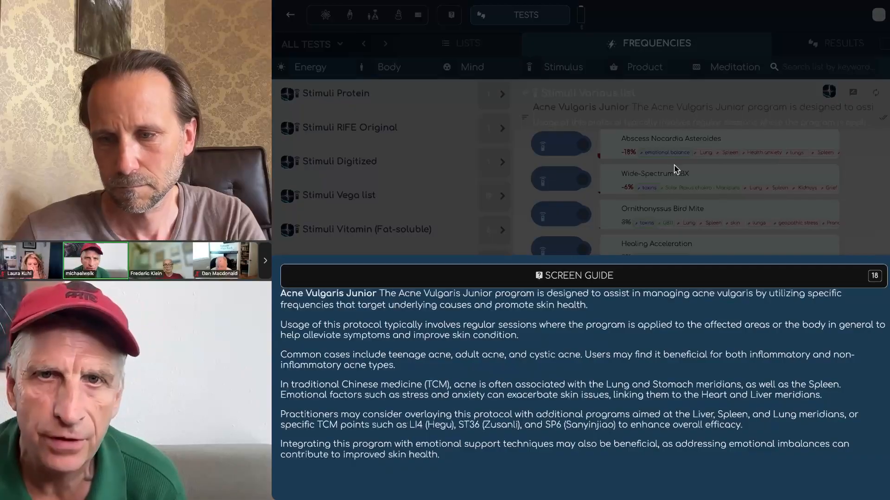
left_click(687, 195)
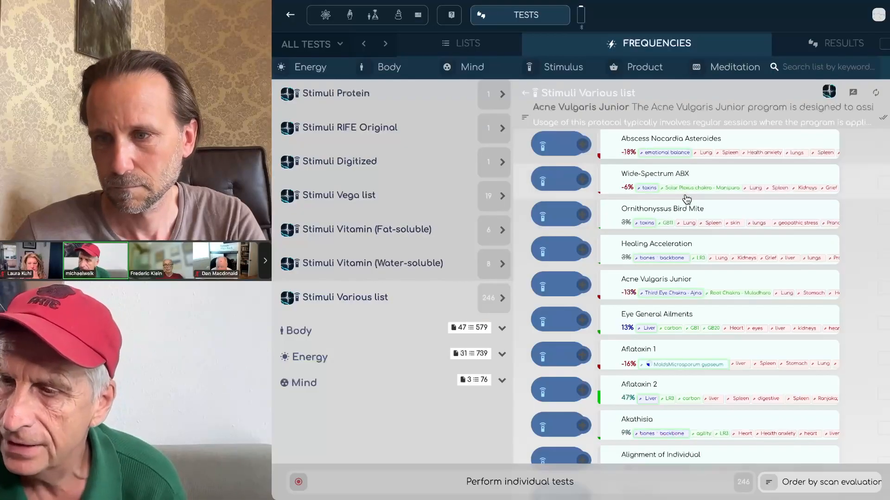
left_click(608, 121)
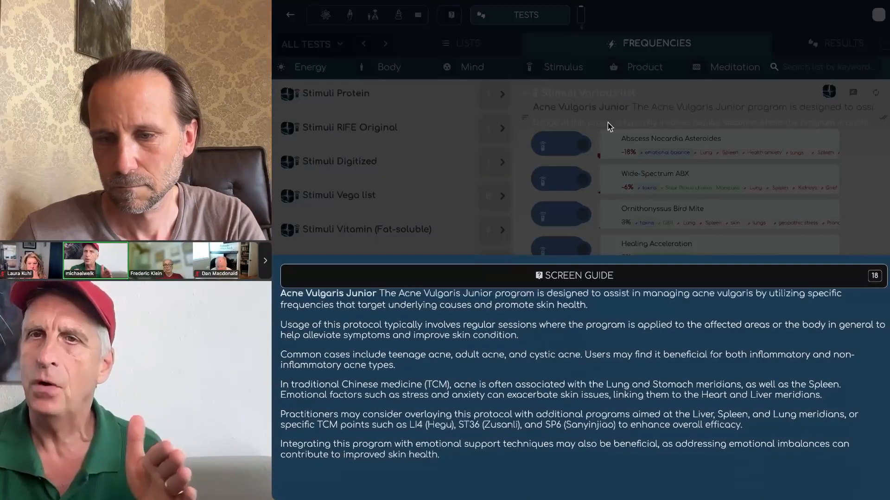
left_click(687, 172)
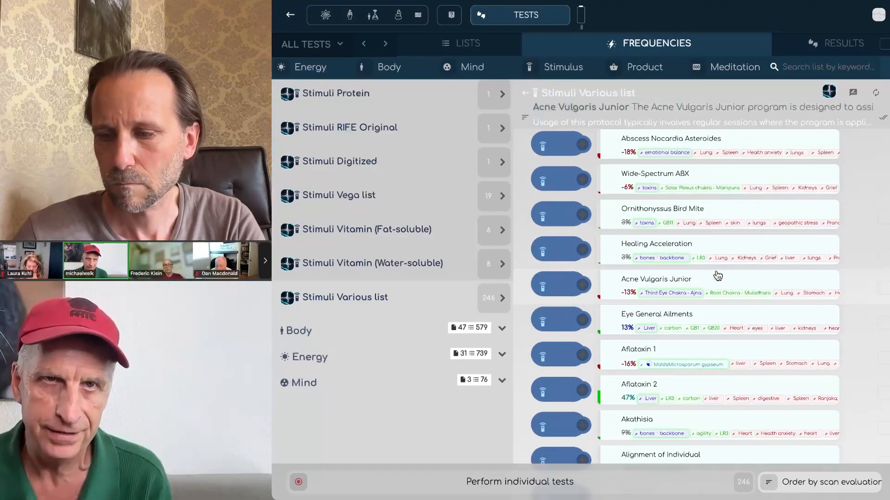
left_click(793, 490)
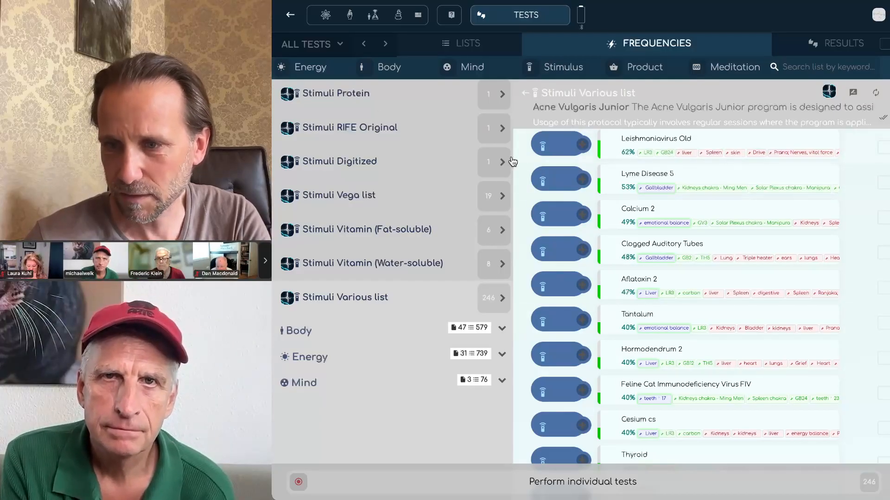
Step: Select the Bladder meridian in the Body view and show its frequency programs
left_click(376, 17)
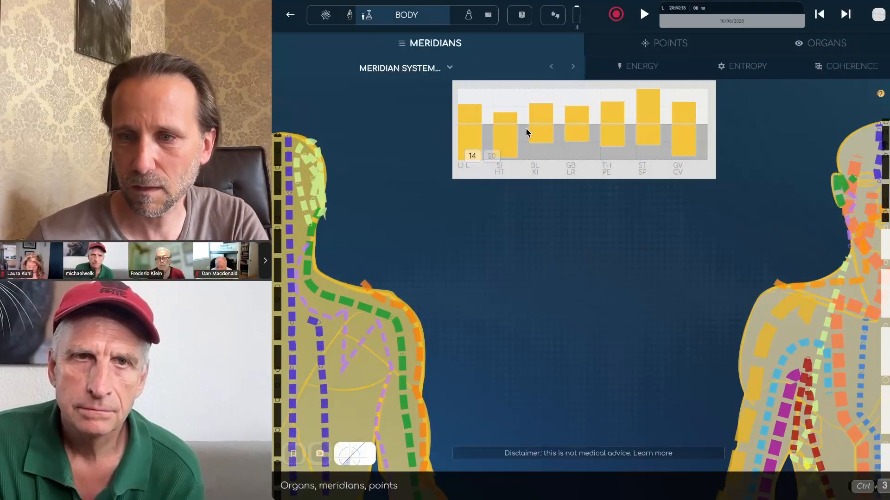
left_click(542, 114)
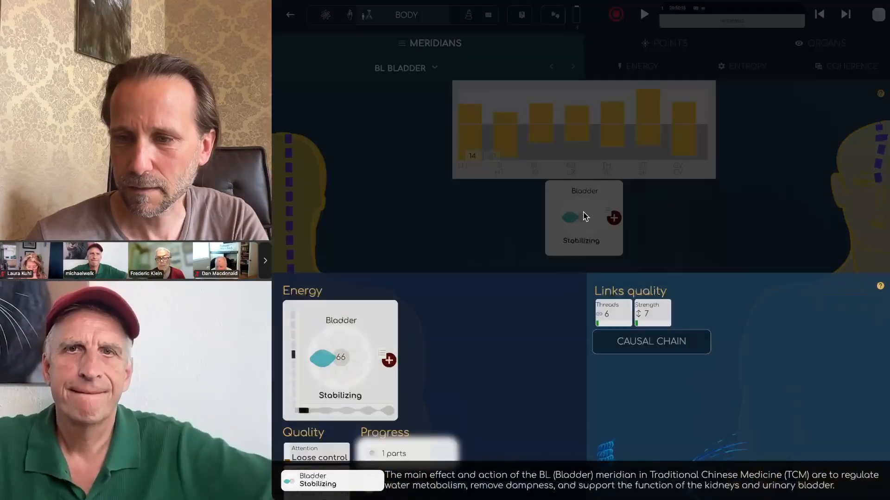
left_click(489, 453)
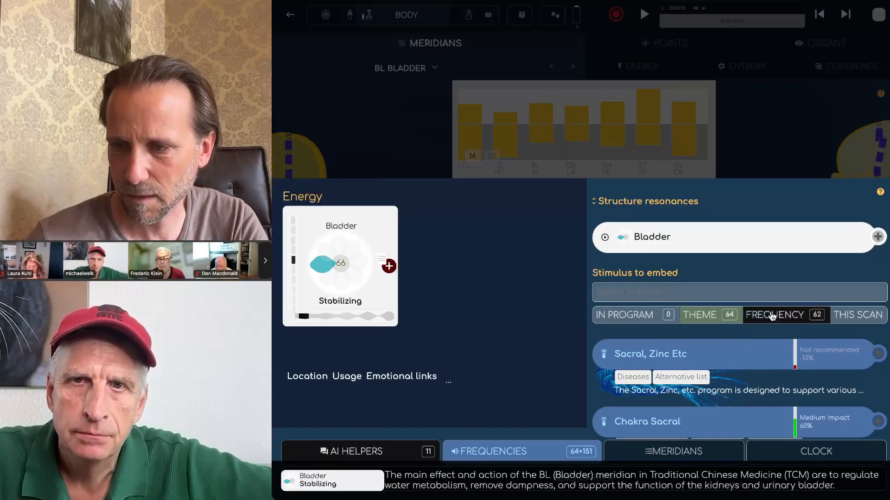
Step: Filter the Bladder stimulus programs to Parasites and load the full ratings list
scroll(773, 315, "right", 3)
scroll(772, 316, "right", 3)
left_click(826, 315)
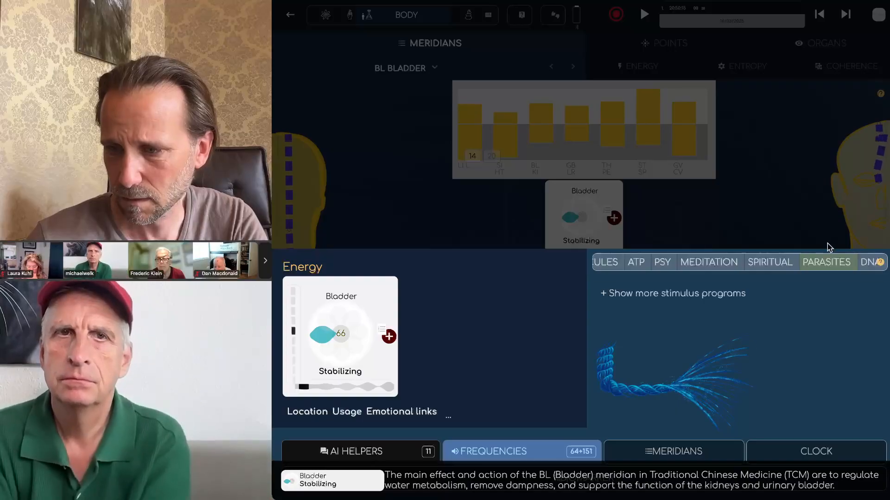
left_click(697, 296)
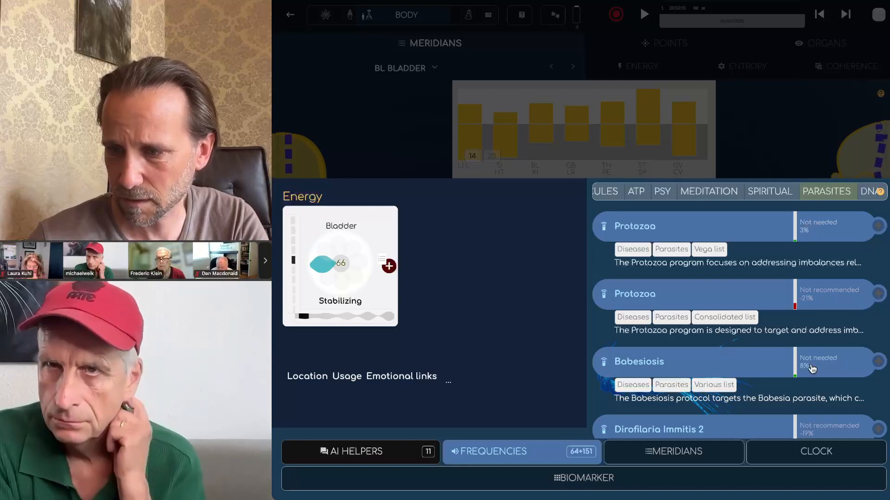
scroll(812, 369, "down", 2)
scroll(813, 375, "down", 5)
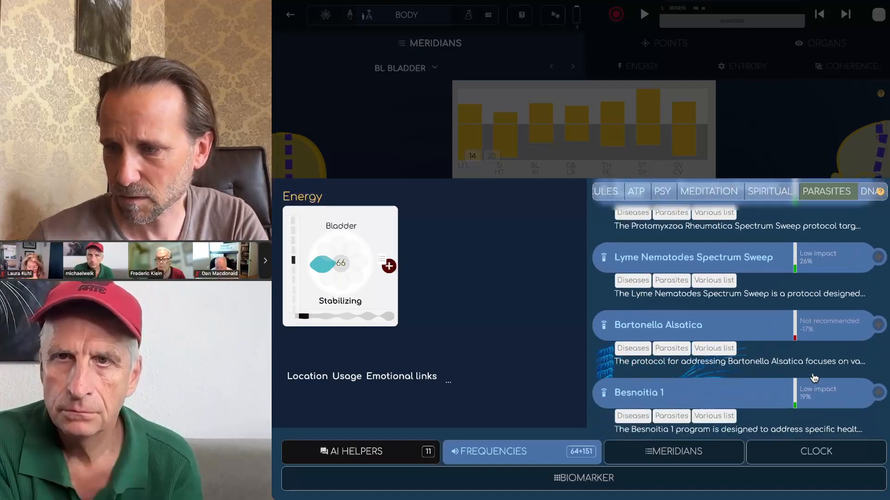
scroll(804, 361, "down", 4)
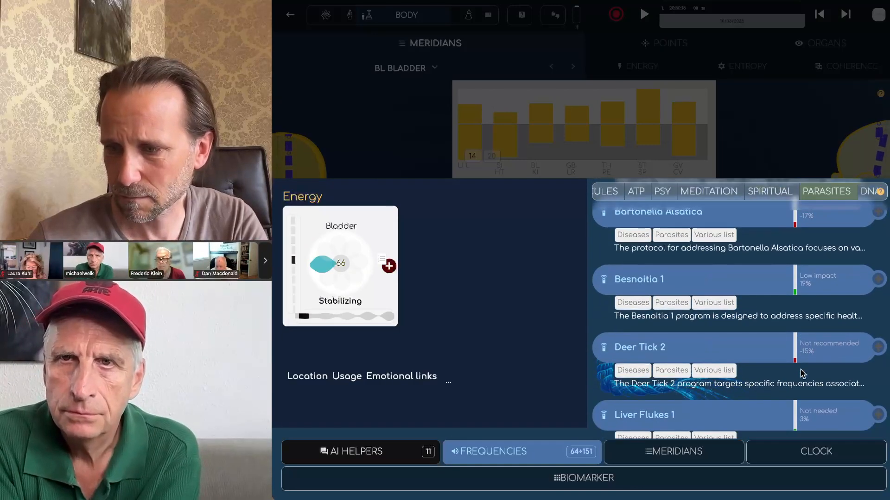
scroll(802, 375, "down", 4)
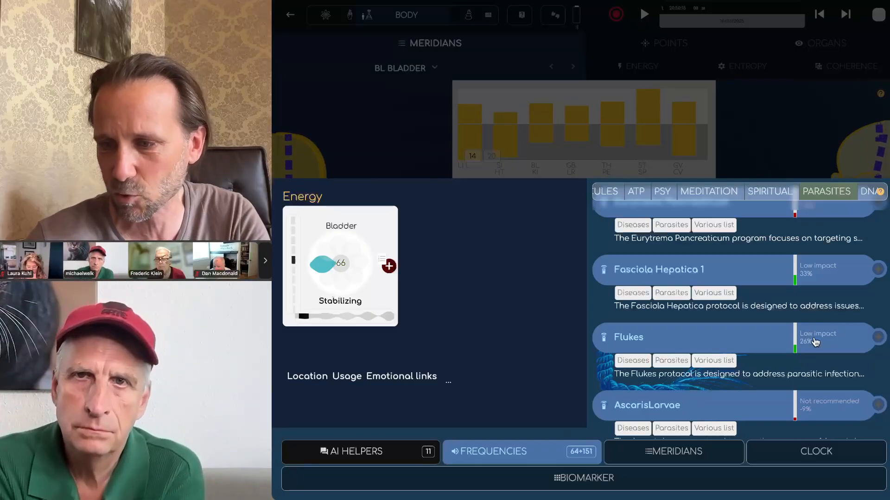
scroll(815, 342, "down", 5)
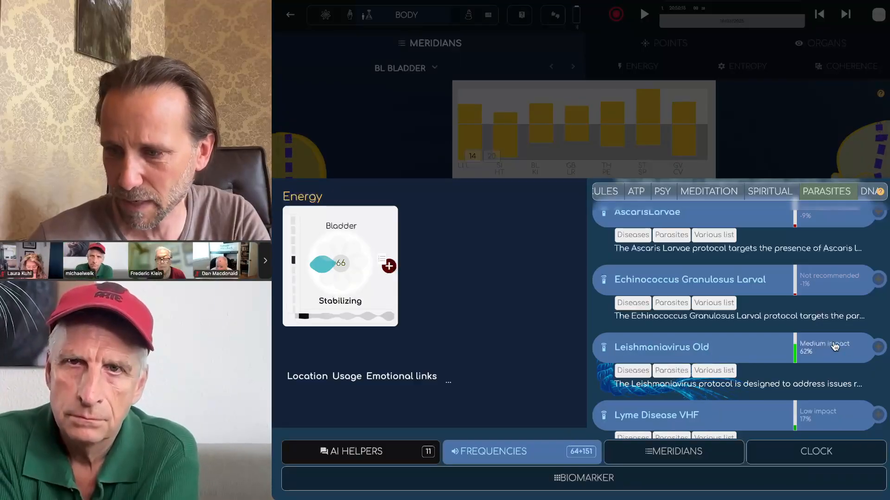
Step: Close the frequencies panel, browse the frequency and all-tests tabs, and return to the overview
left_click(288, 17)
left_click(292, 19)
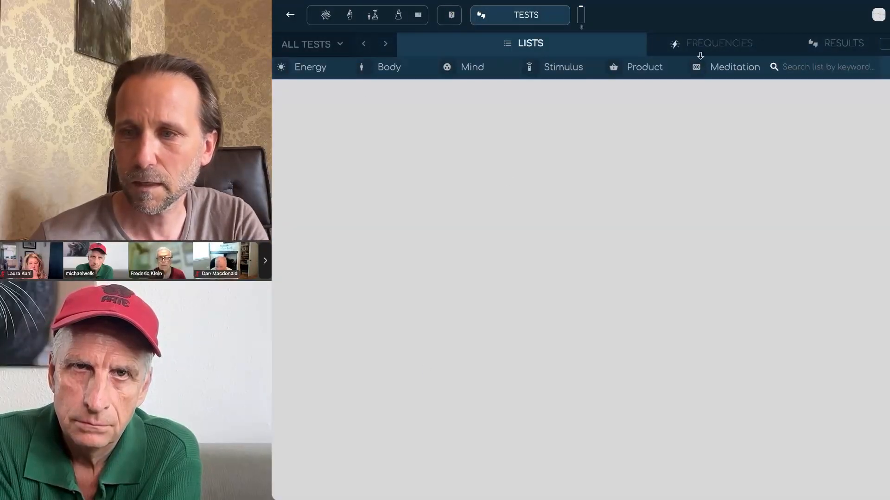
left_click(711, 45)
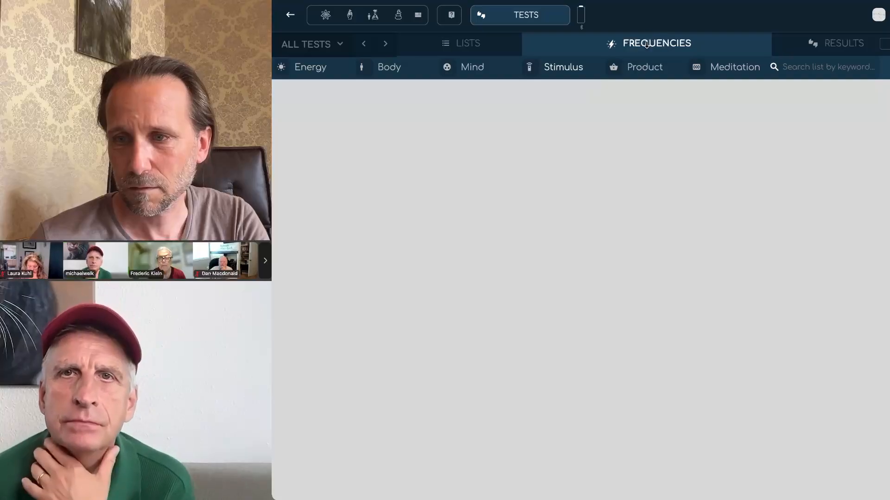
left_click(516, 20)
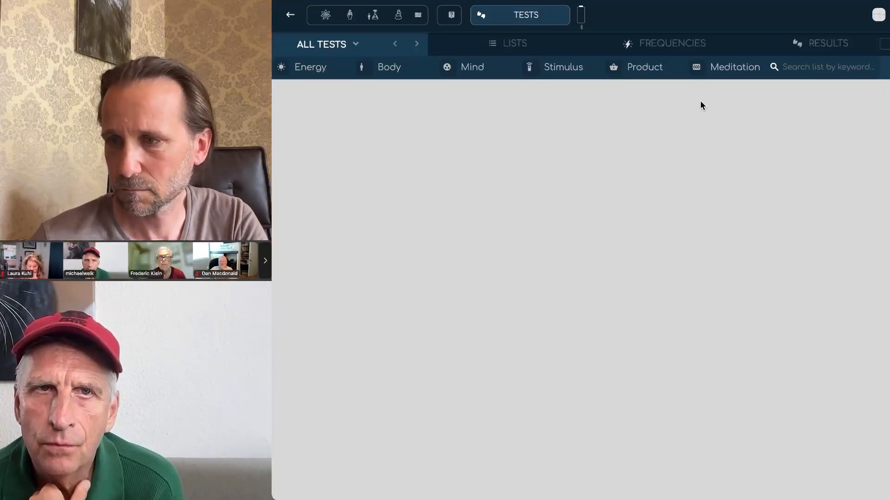
left_click(290, 17)
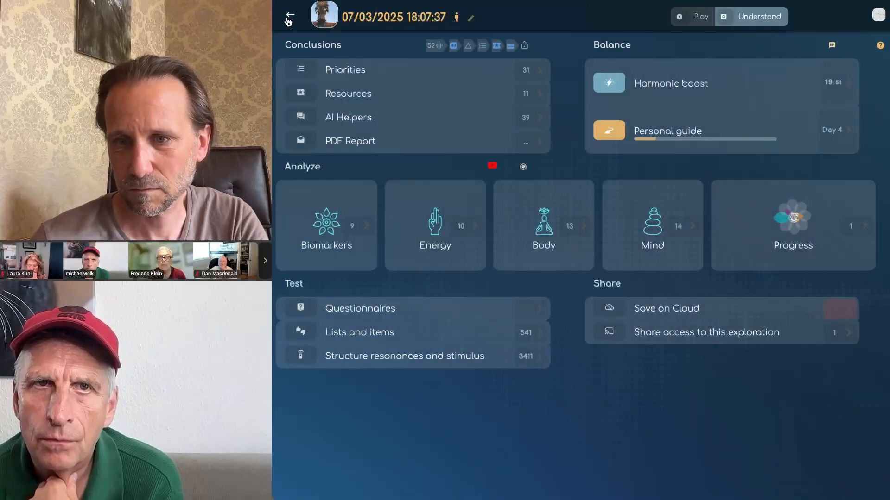
Step: View the Stimulus category of structure resonances tests, then go back to the home screen
left_click(340, 356)
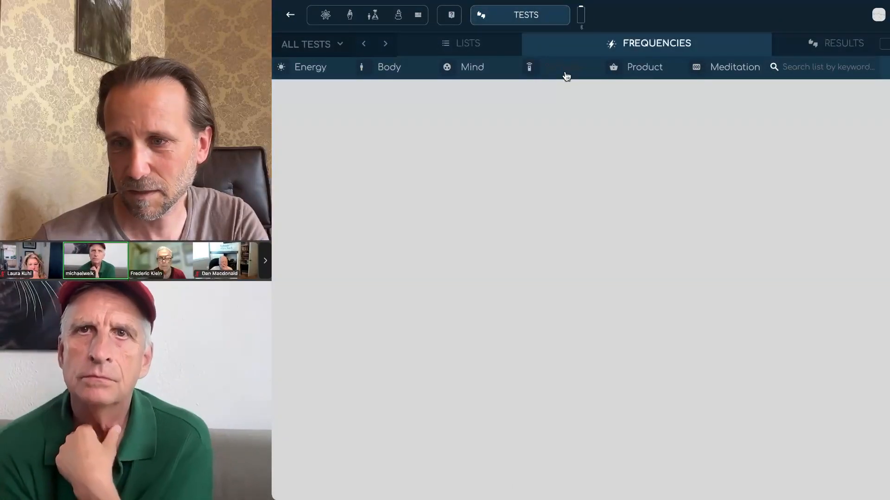
left_click(563, 69)
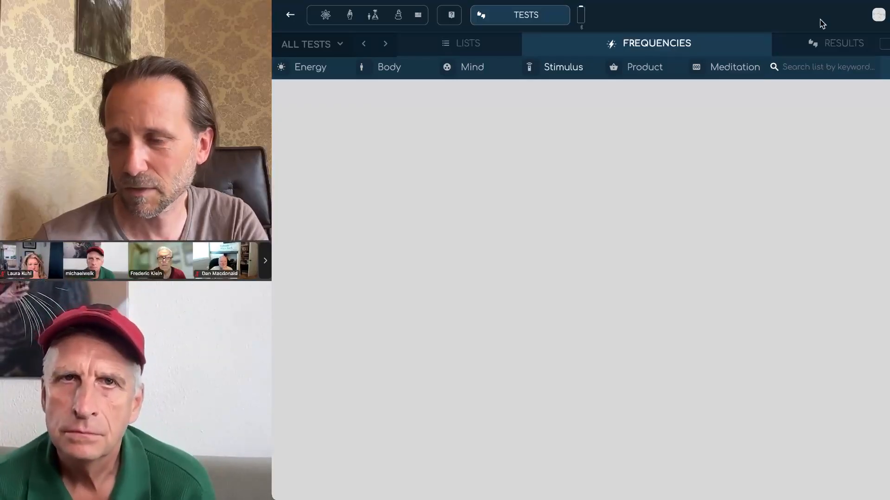
left_click(292, 16)
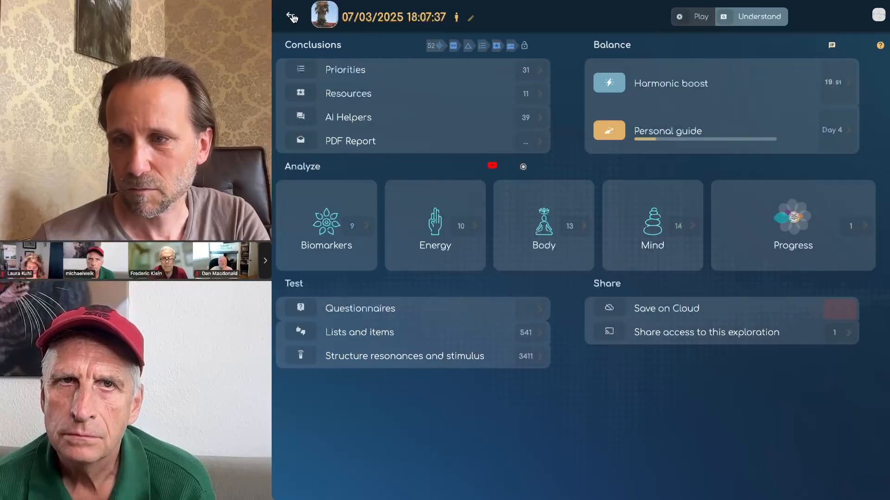
left_click(292, 18)
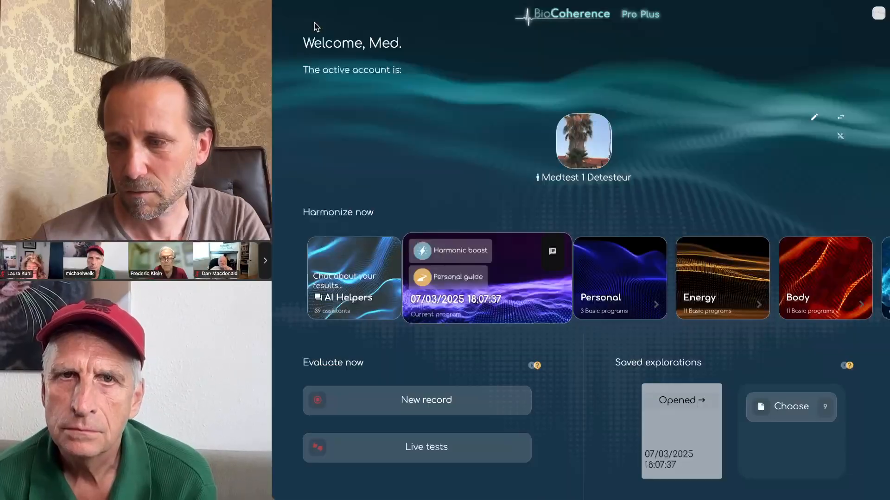
Step: Reopen the saved 07/03/2025 exploration from the Saved explorations list
left_click(790, 410)
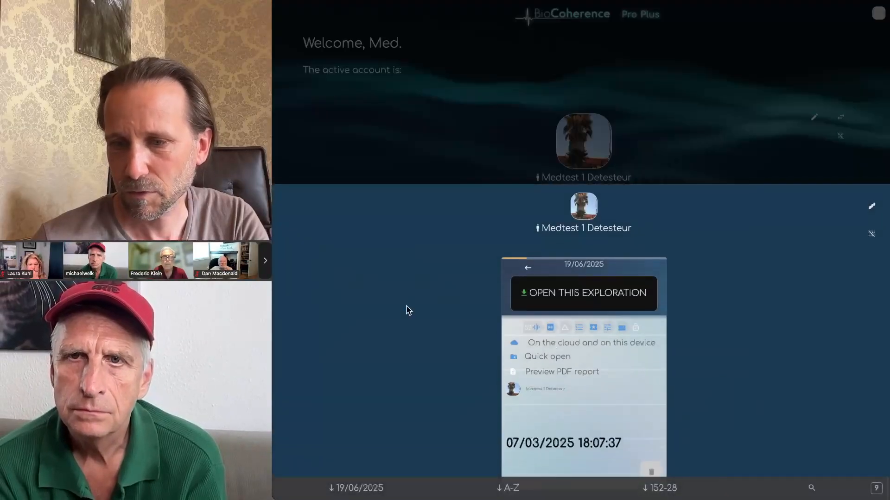
left_click(578, 315)
left_click(309, 238)
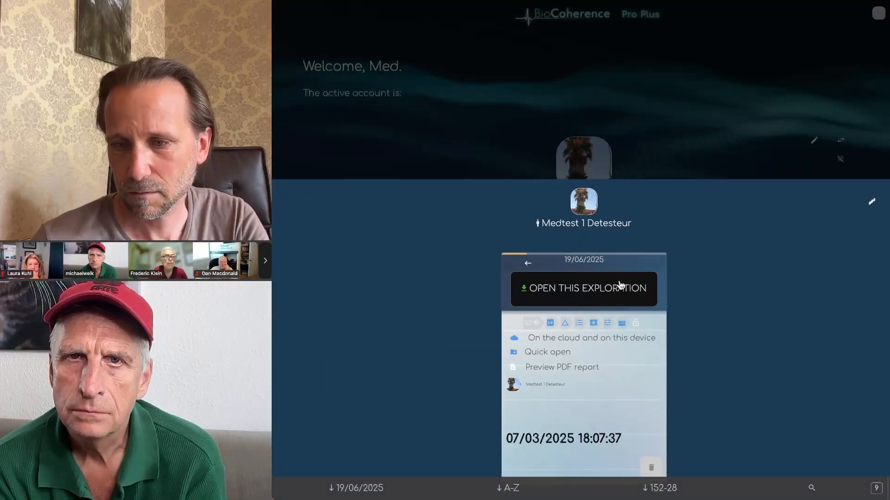
left_click(620, 291)
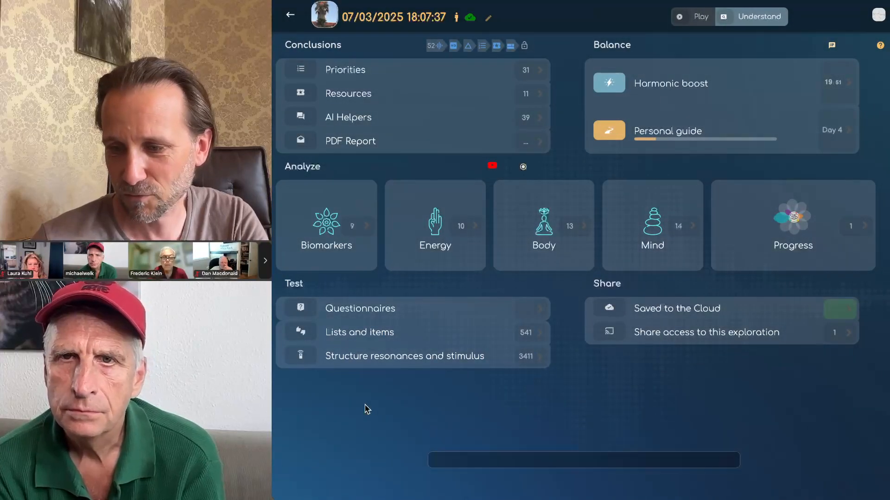
Step: Search the structure resonances and stimulus lists for 'les', then go back to the overview
left_click(355, 355)
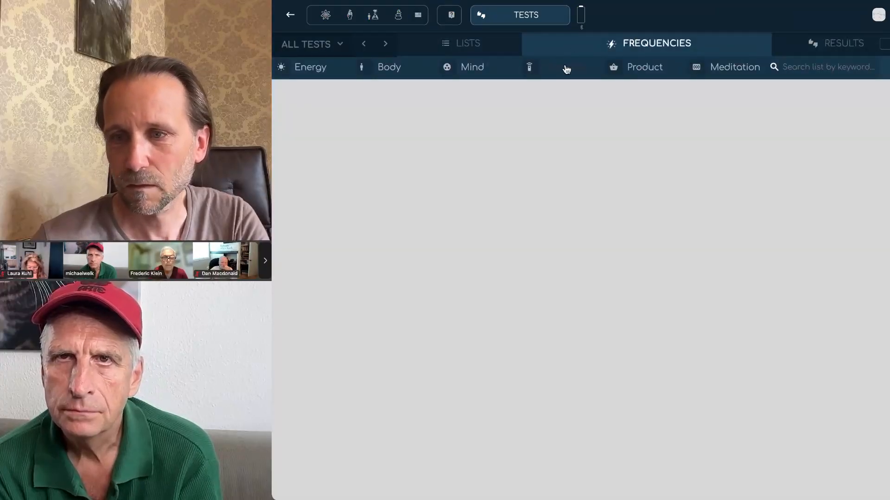
left_click(836, 67)
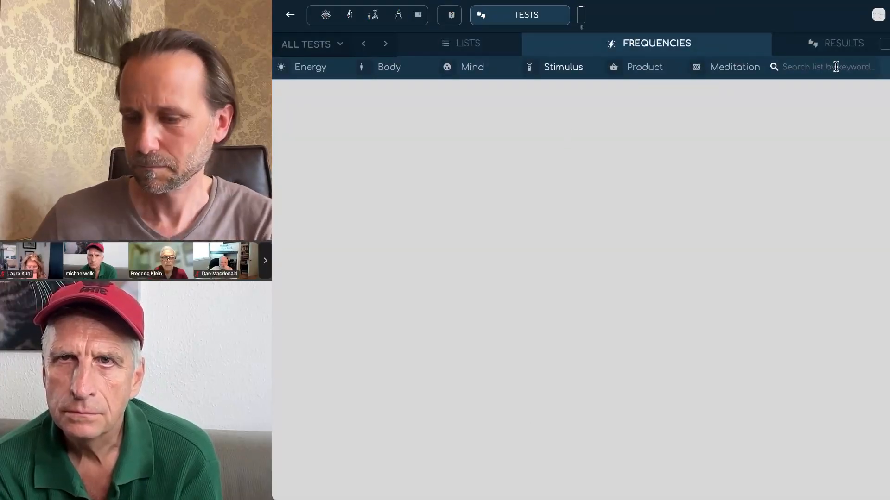
type("les")
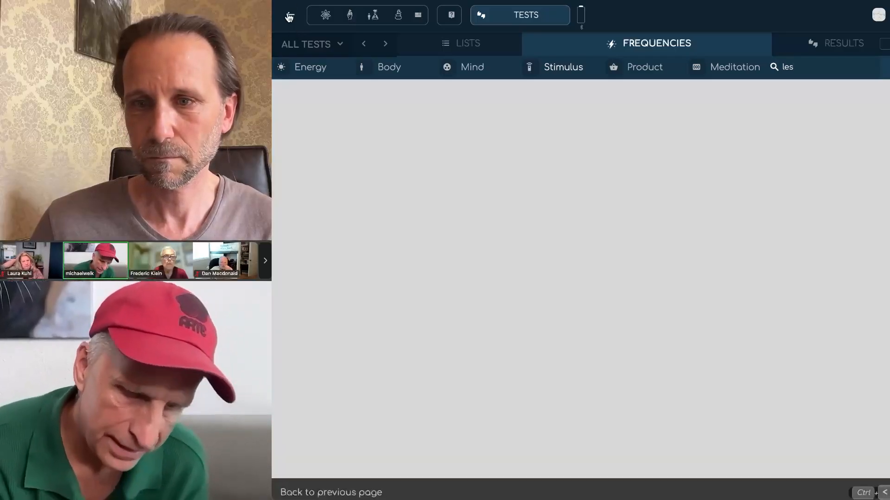
left_click(290, 15)
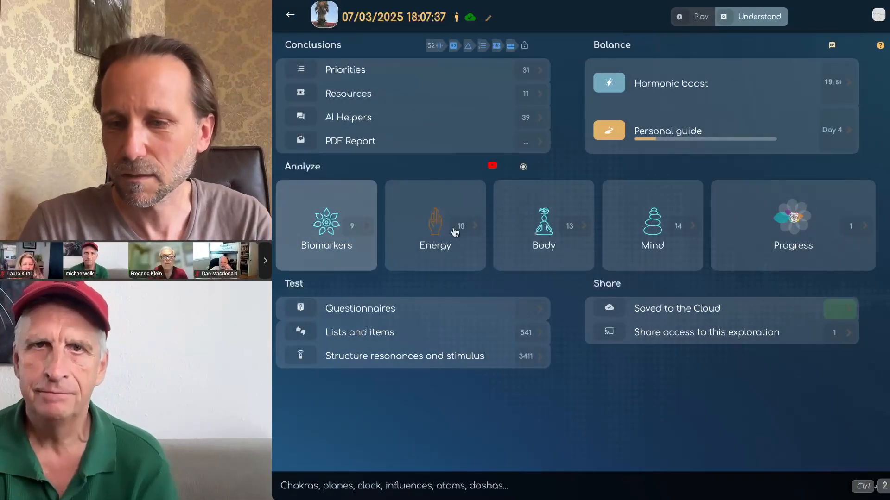
Step: Browse the Bladder meridian's structure resonances and stimuli list, then close the Bladder details
left_click(541, 234)
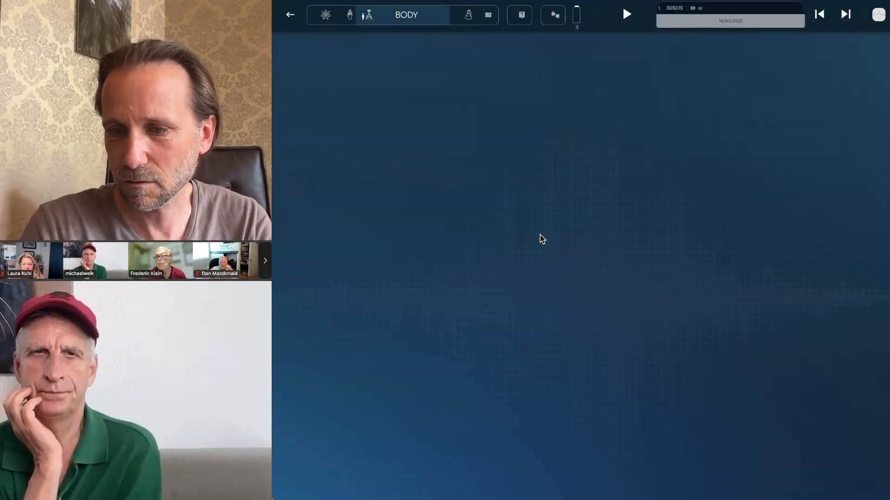
left_click(541, 116)
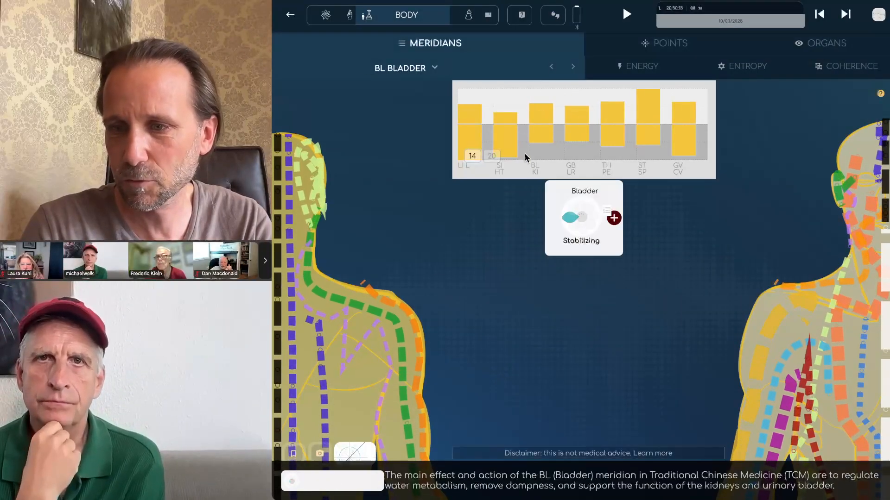
left_click(563, 202)
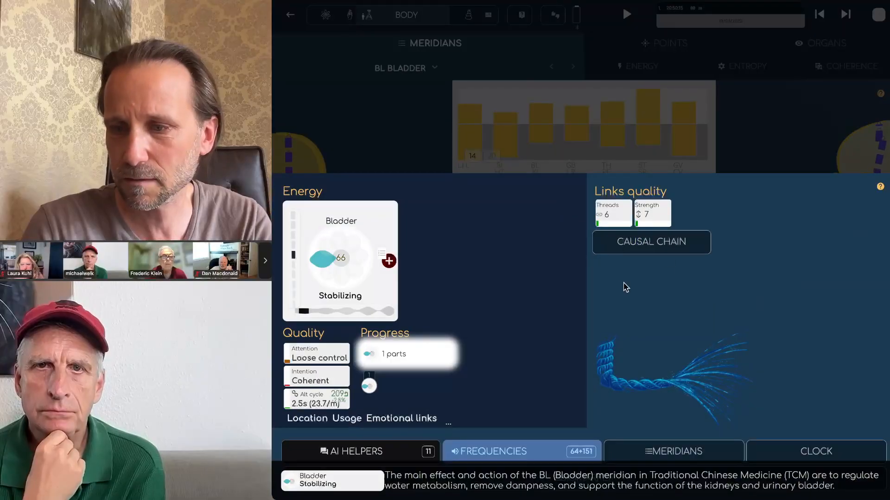
left_click(505, 451)
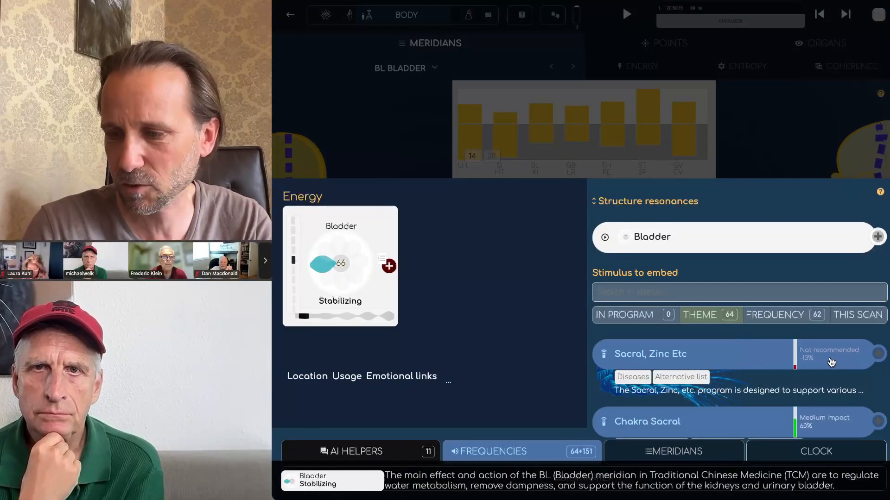
scroll(830, 362, "down", 2)
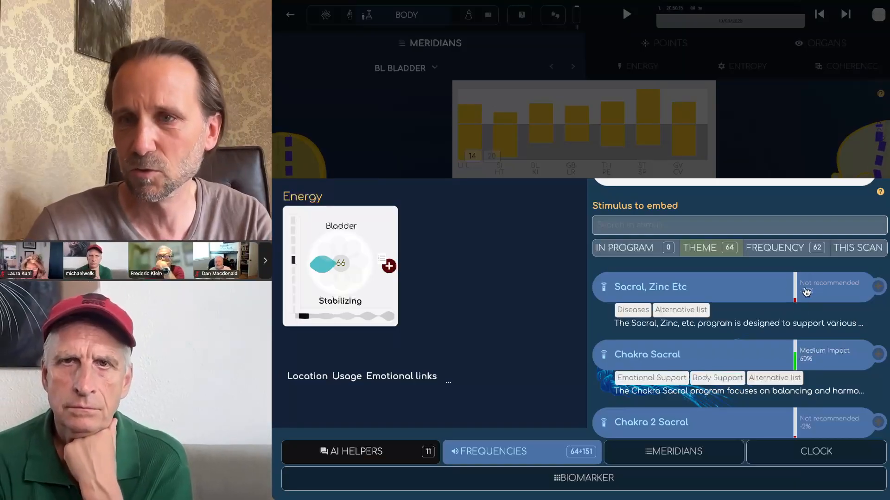
scroll(839, 368, "down", 2)
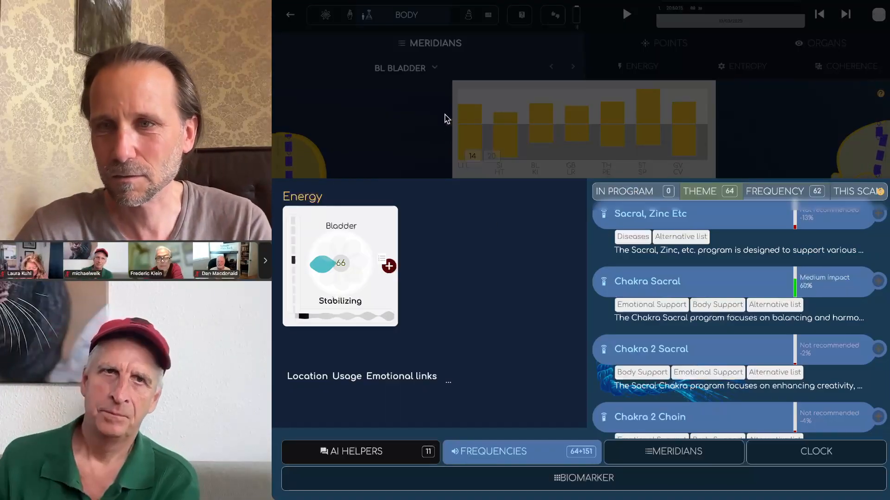
left_click(404, 148)
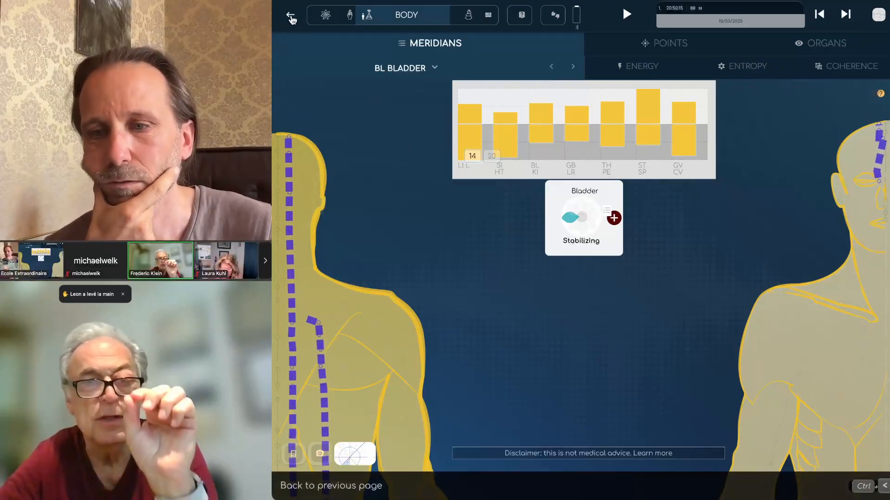
Step: Show all meridians, then return to the overview and open the structure resonances and stimulus tests
left_click(291, 17)
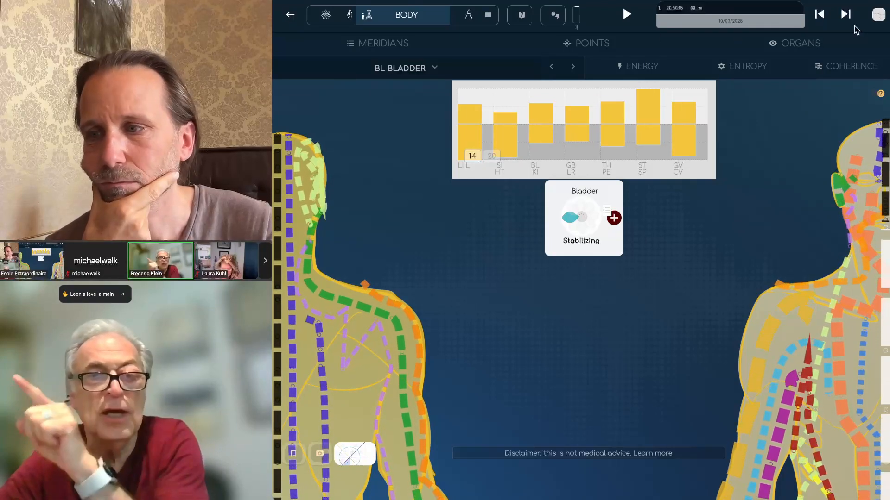
left_click(879, 18)
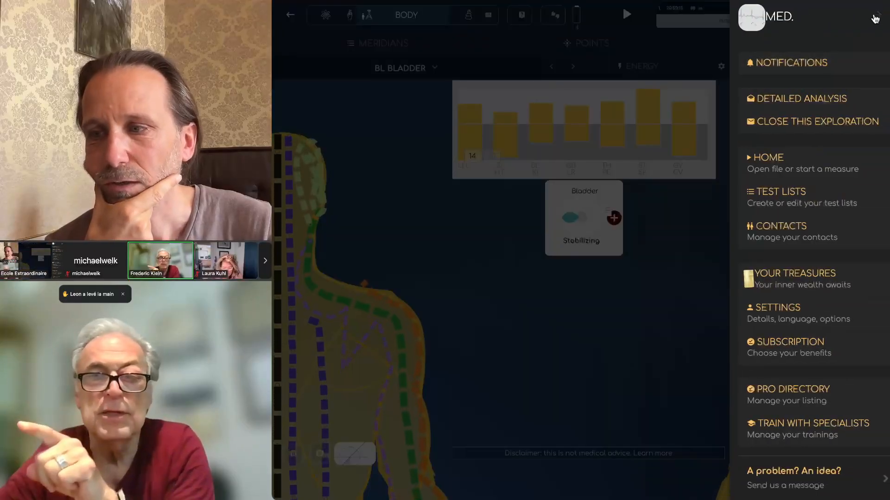
left_click(830, 16)
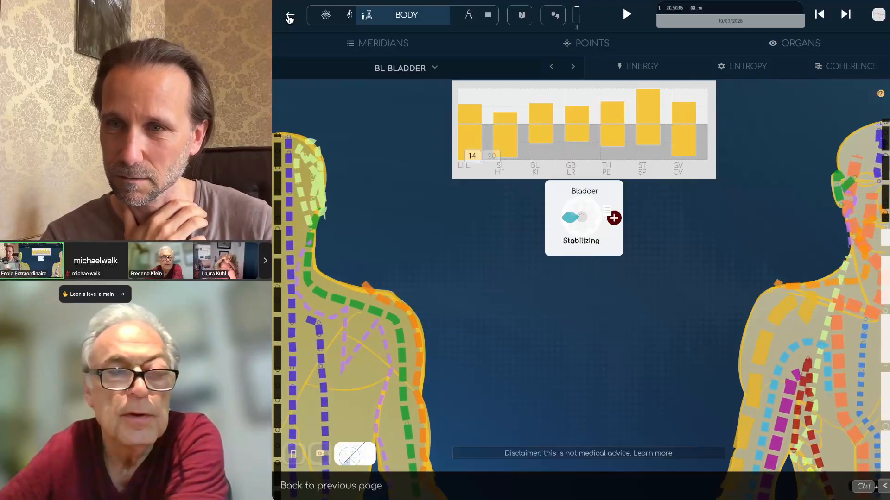
left_click(290, 18)
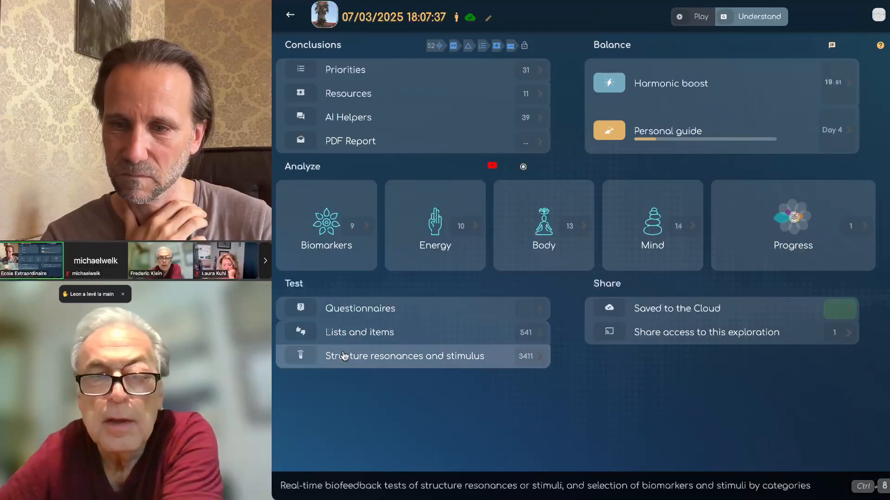
left_click(344, 356)
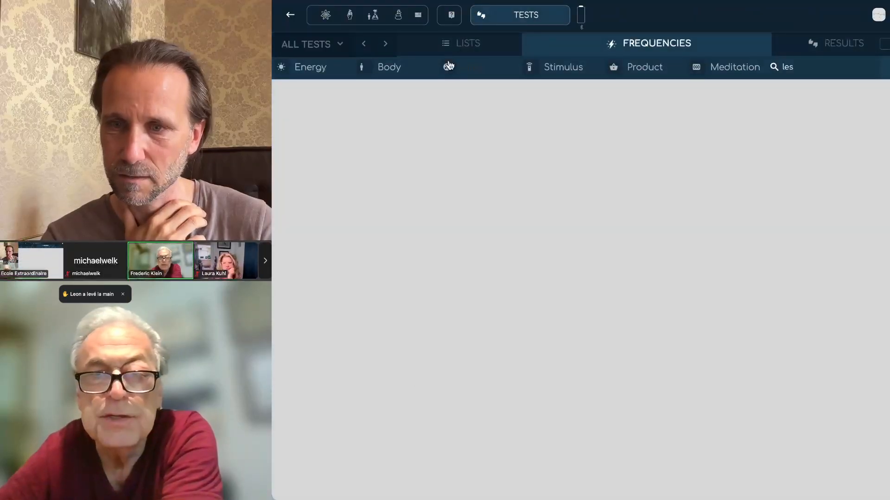
Step: Switch to the frequency test results
left_click(464, 44)
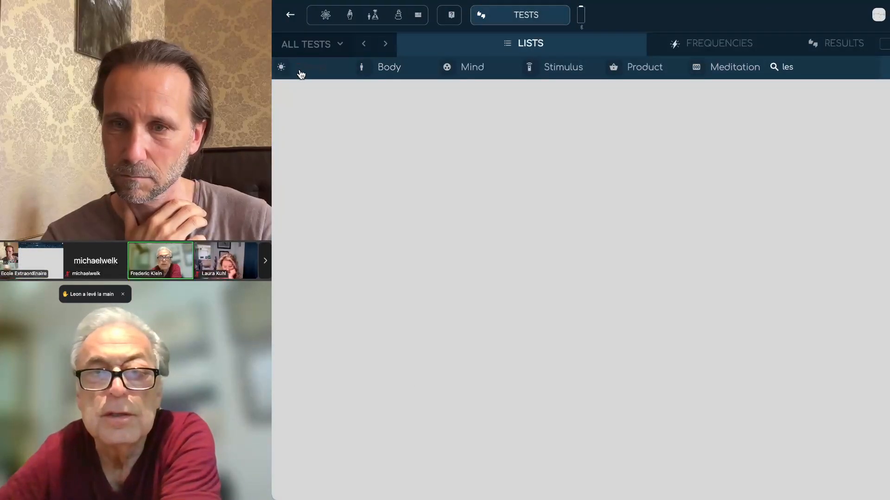
left_click(723, 54)
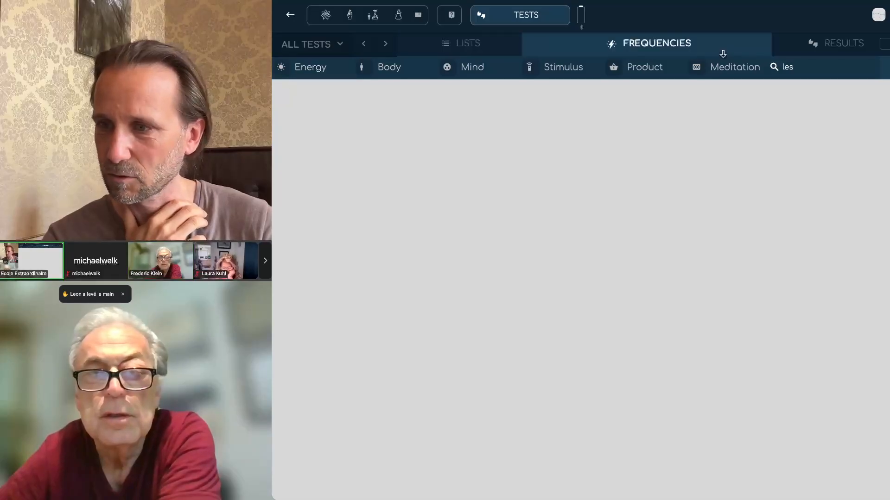
left_click(835, 45)
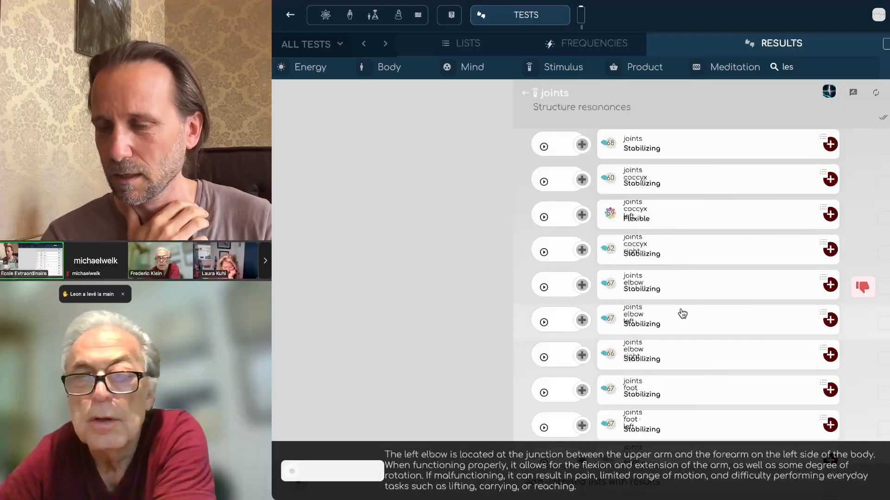
Step: Tick the joints, joints coccyx, left coccyx and right coccyx results
left_click(884, 148)
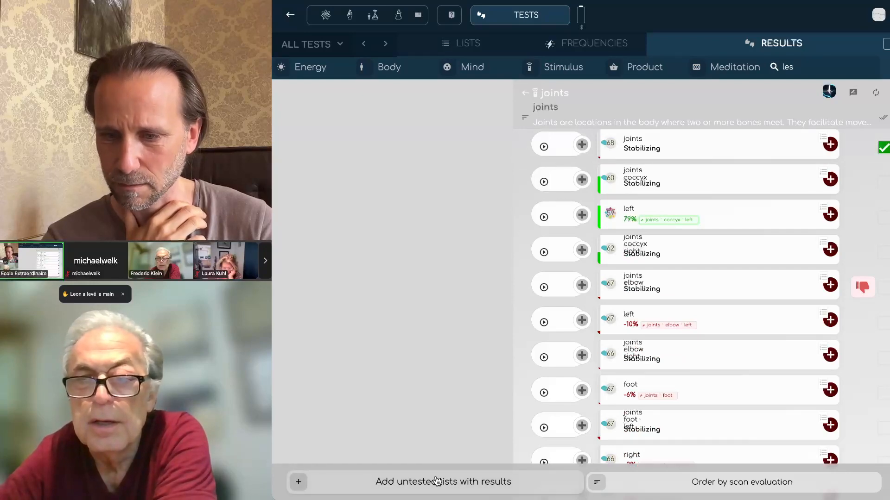
left_click(883, 183)
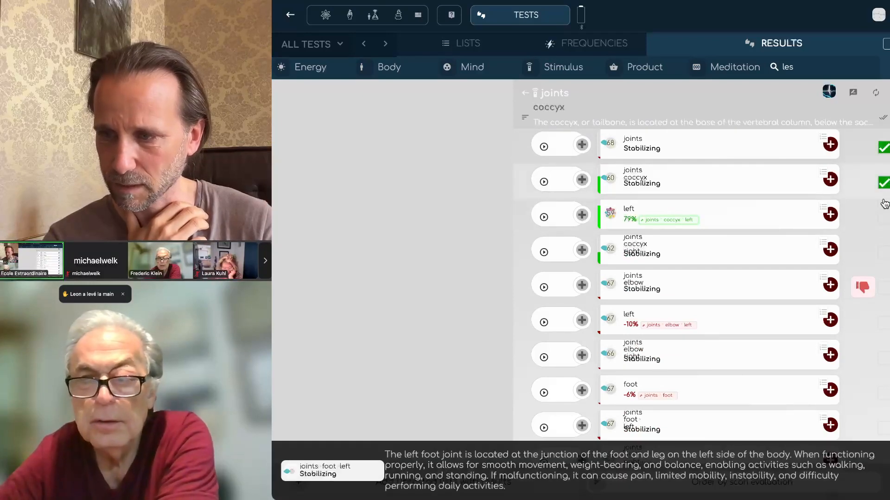
left_click(883, 219)
left_click(883, 253)
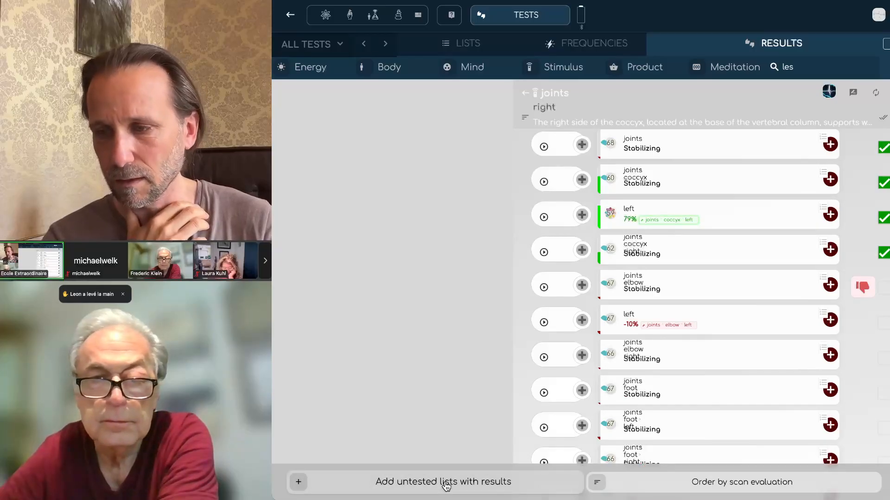
mouse_move(726, 258)
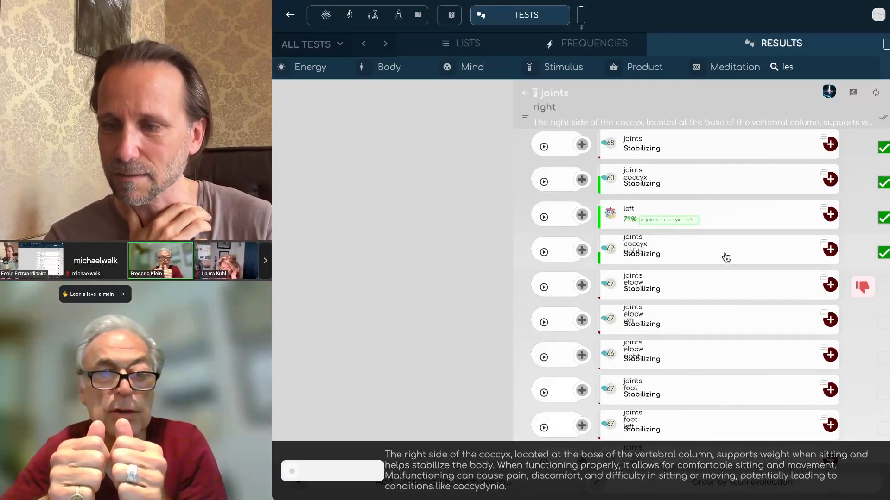
mouse_move(726, 156)
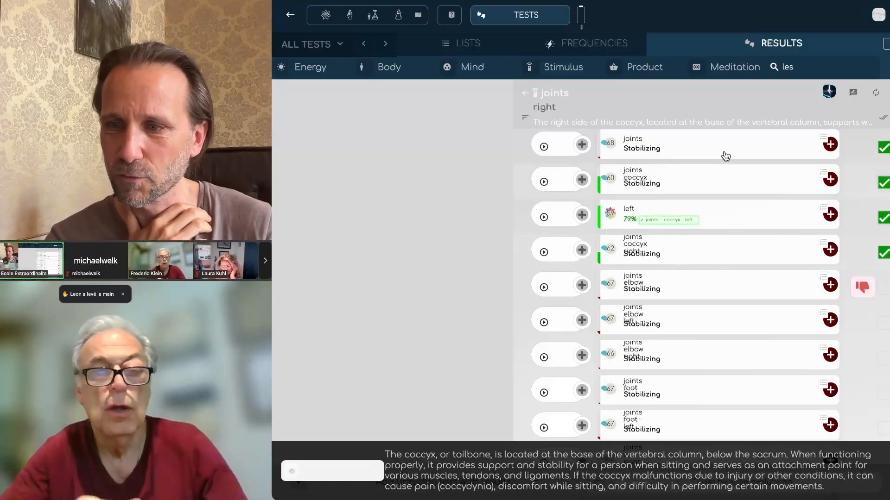
mouse_move(854, 306)
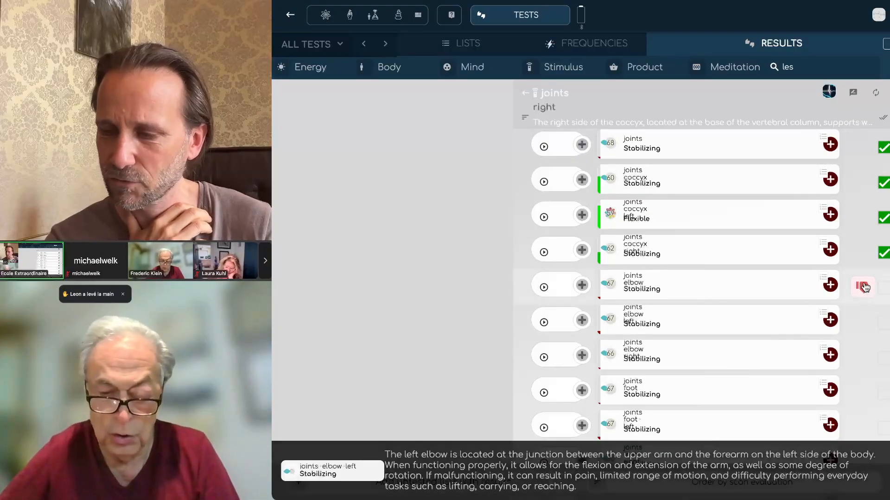
scroll(863, 296, "down", 10)
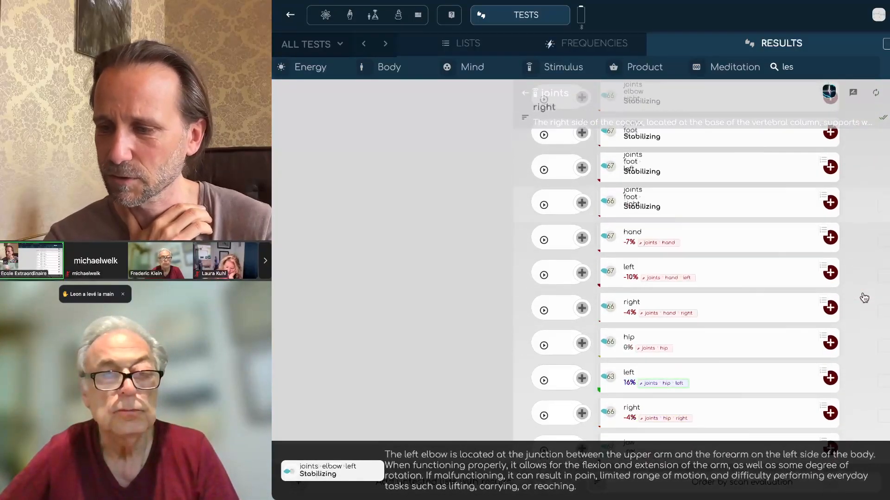
scroll(864, 297, "up", 15)
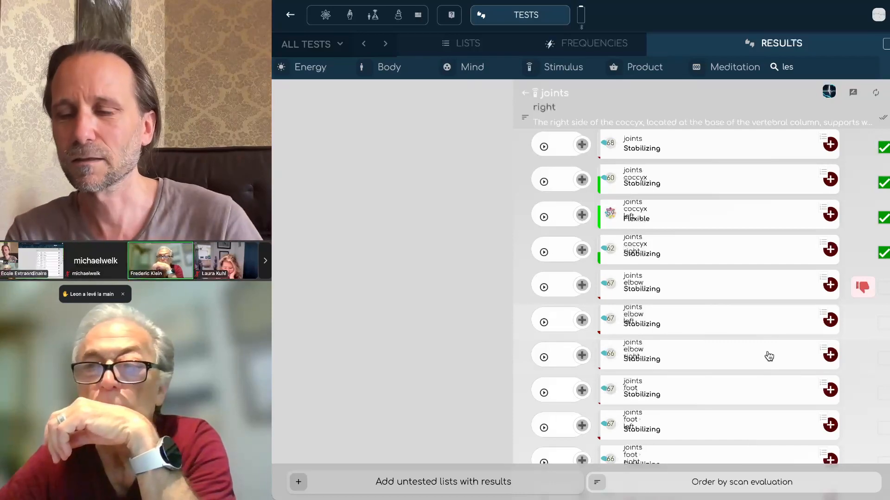
mouse_move(742, 350)
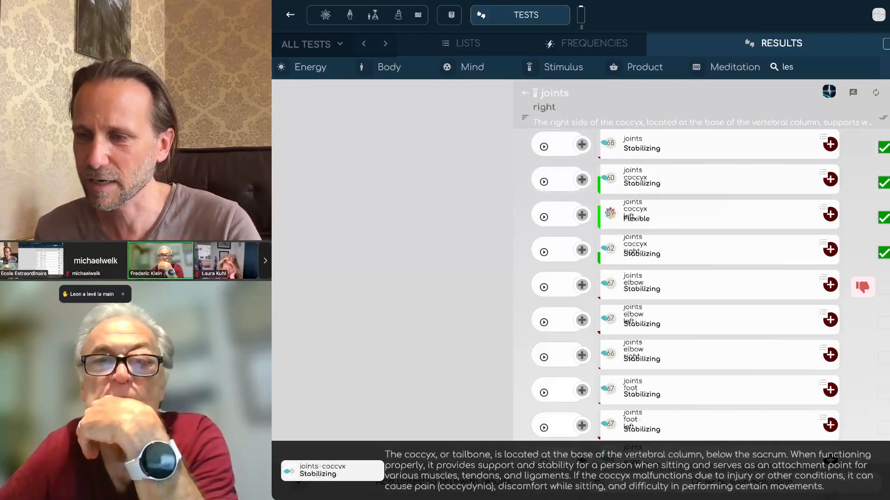
Step: Tick the joints elbow and left elbow results, then switch back to the Lists view
left_click(884, 288)
left_click(884, 322)
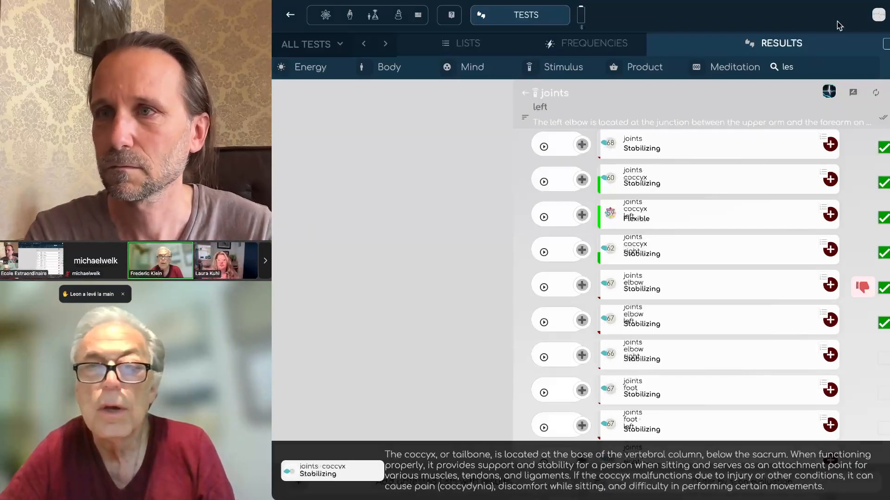
left_click(480, 47)
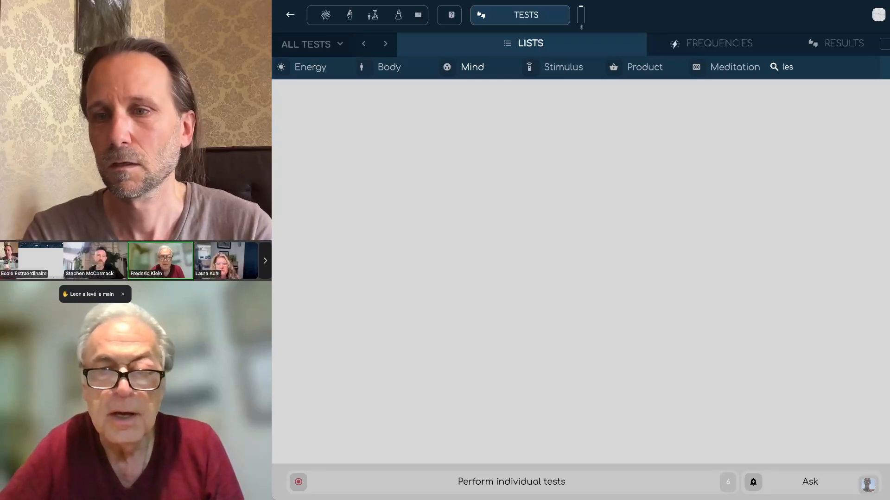
Step: Leave the tests page and return to the 07/03/2025 exploration dashboard
left_click(292, 17)
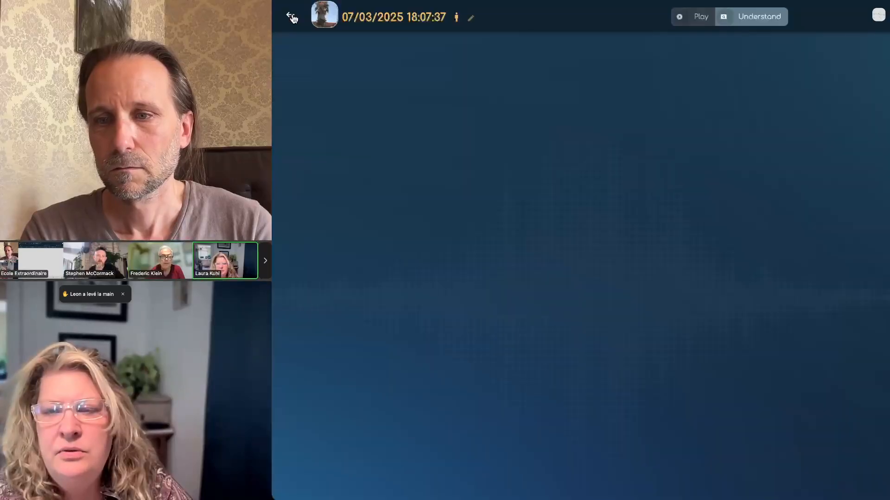
left_click(292, 16)
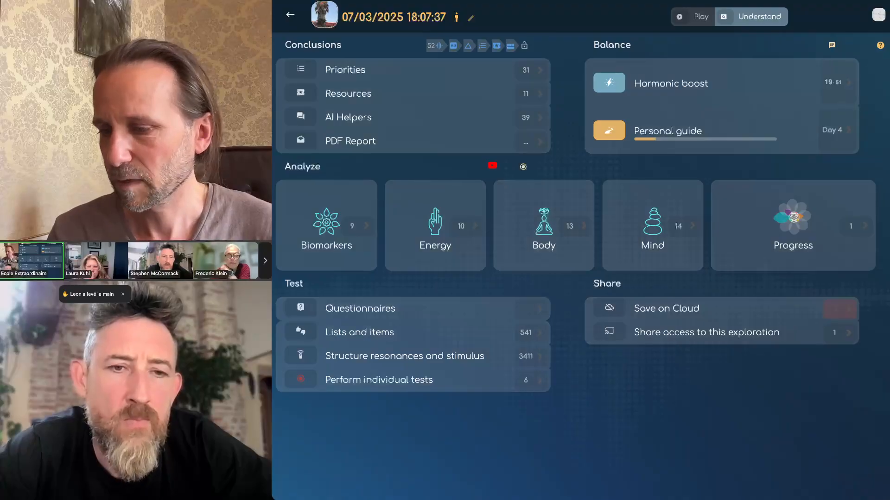
Step: Shrink the BioCoherence Pro Plus window so the dashboard reflows into a compact layout
left_click_drag(887, 498, 707, 365)
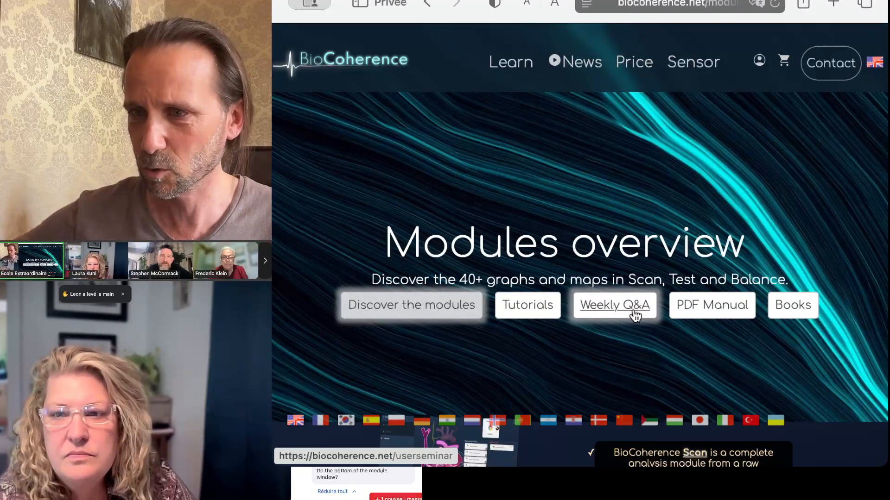
Step: On the Weekly Q&A user webinar page, search the knowledge base for 'export for phiray'
left_click(606, 307)
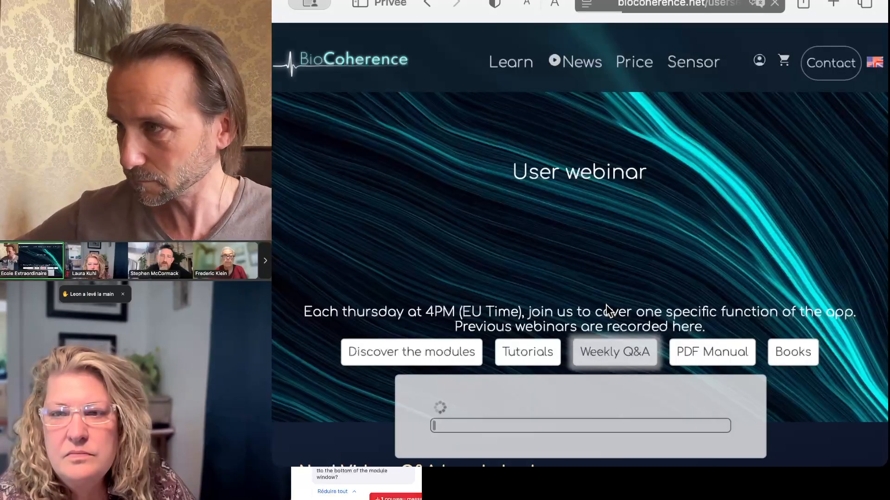
scroll(498, 260, "down", 5)
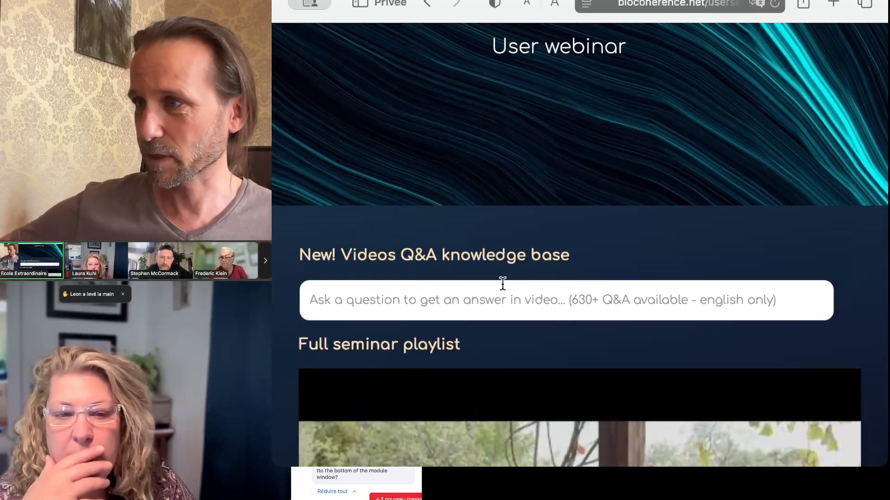
left_click(499, 302)
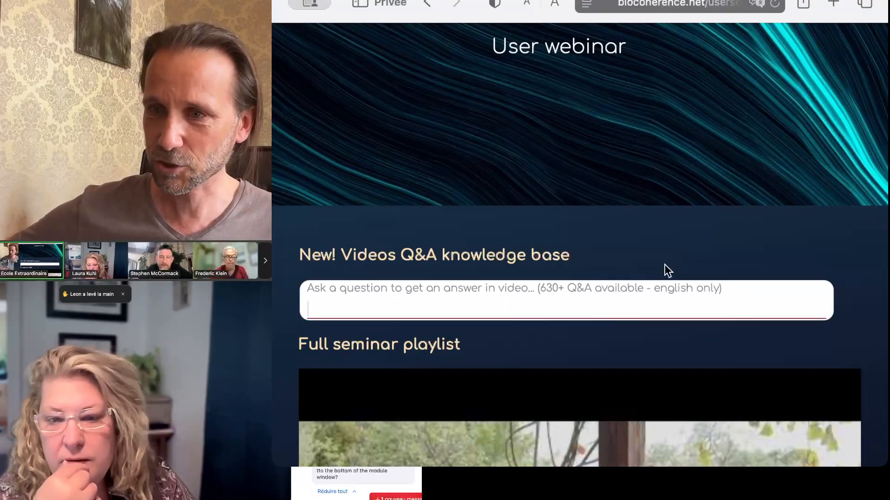
scroll(663, 265, "down", 1)
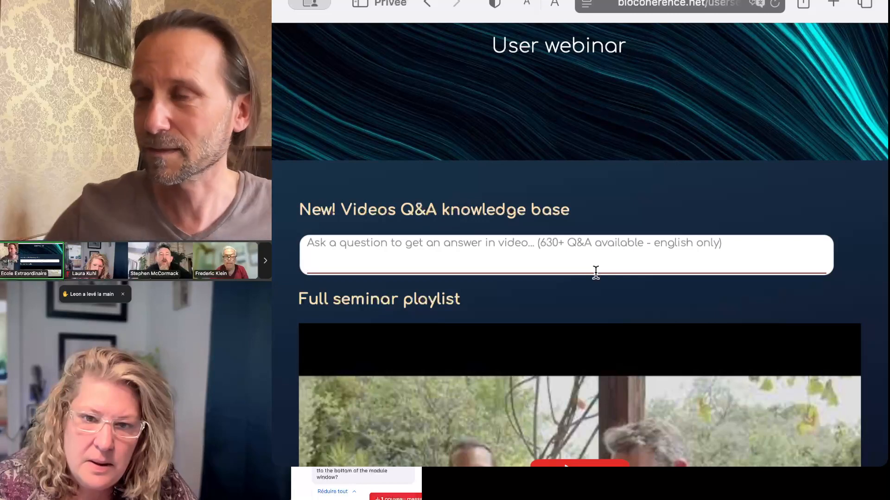
type("export for phir")
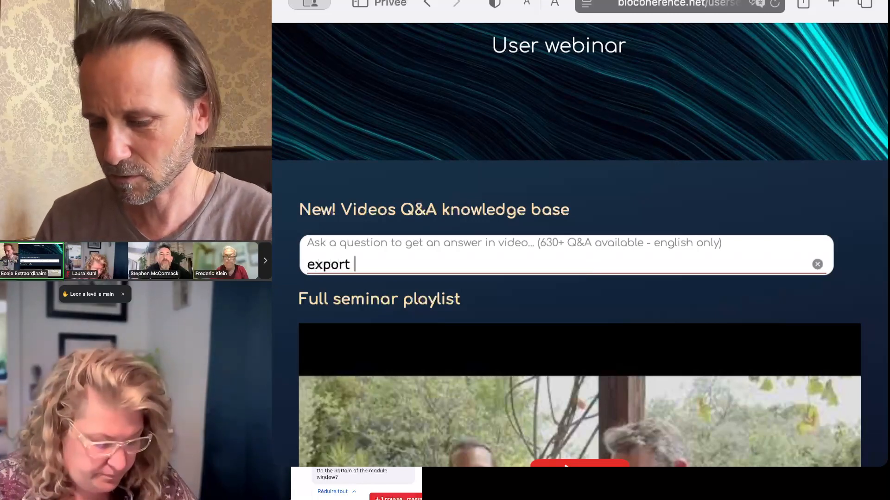
type("ay")
key("Return")
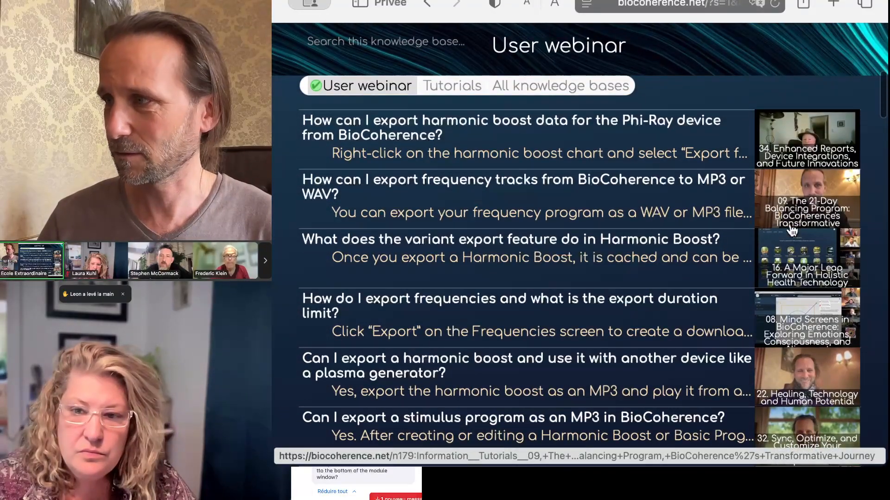
Step: View the Phi-Ray harmonic boost export answer and its video, then go back to the User webinar page
left_click(381, 136)
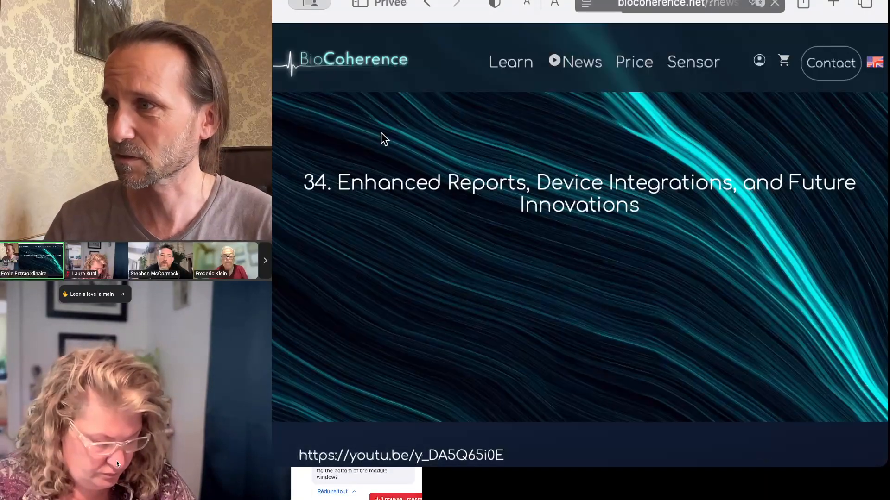
scroll(443, 299, "down", 4)
scroll(443, 298, "down", 5)
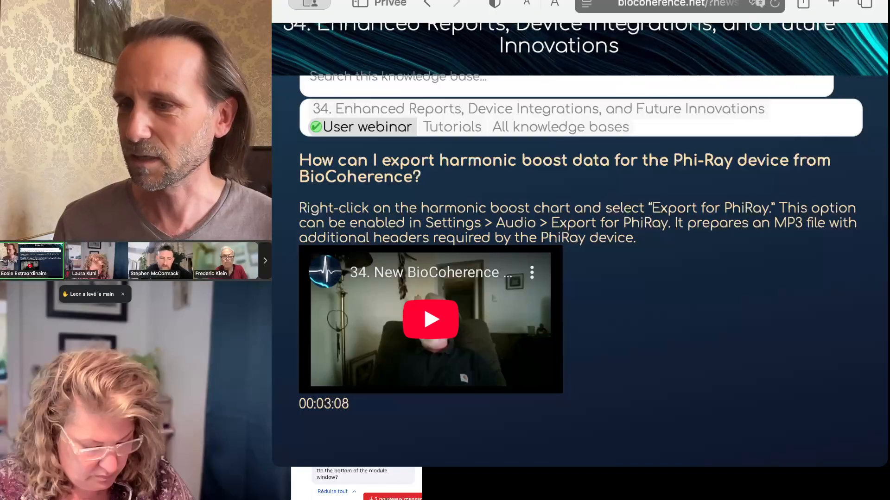
left_click(428, 4)
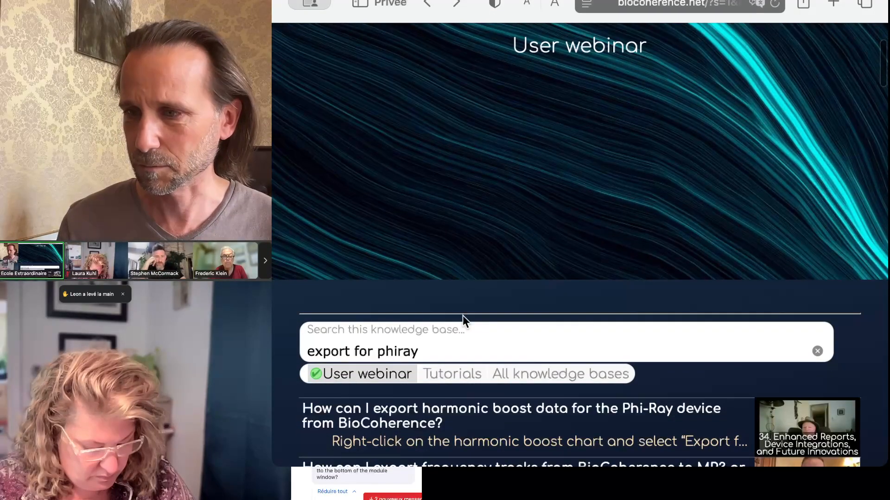
scroll(462, 315, "down", 5)
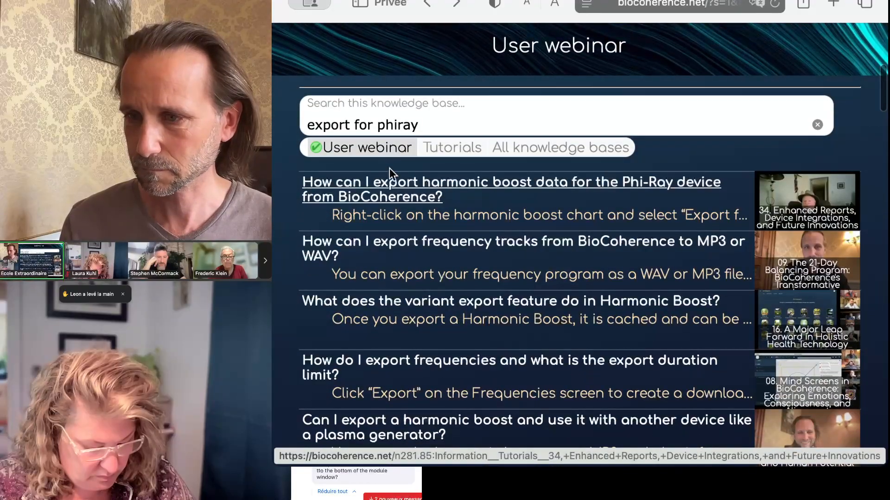
left_click(426, 3)
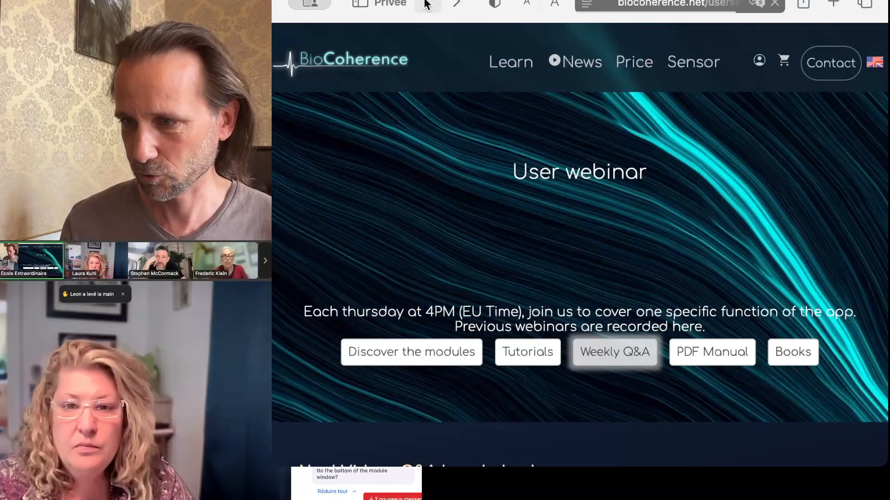
Step: Search the Weekly Q&A knowledge base for 'how to create'
left_click(603, 356)
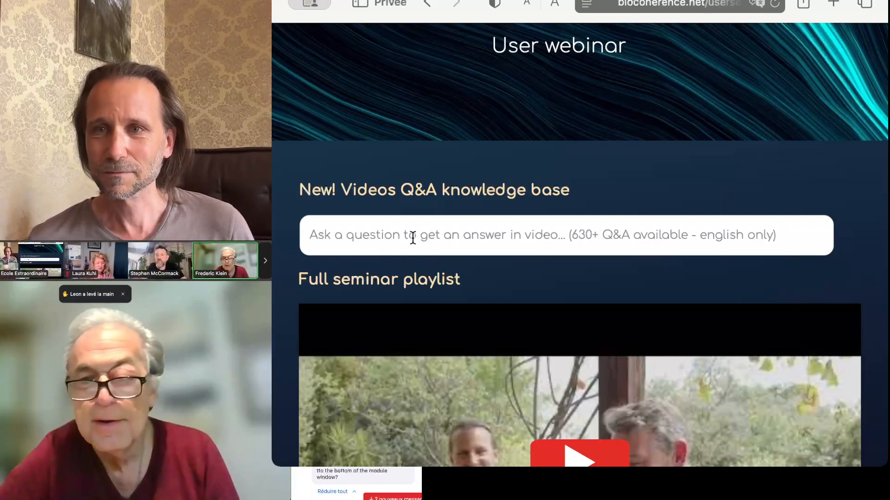
left_click(413, 238)
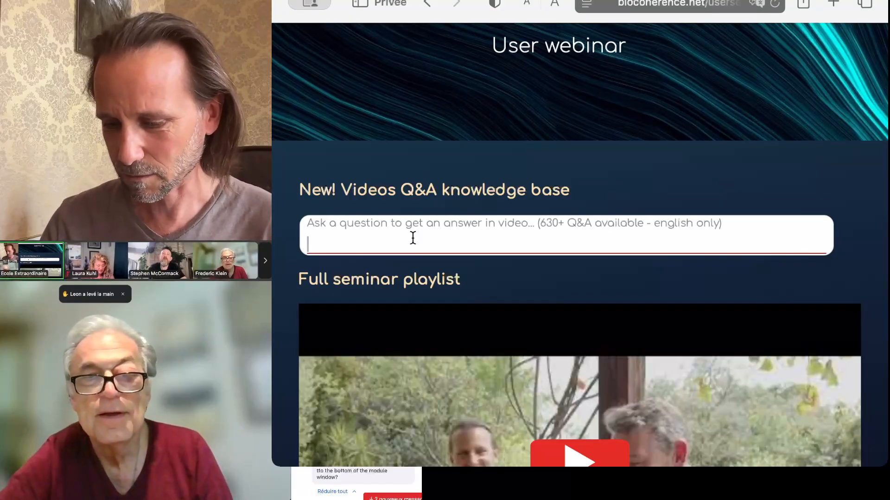
type("how to create a list")
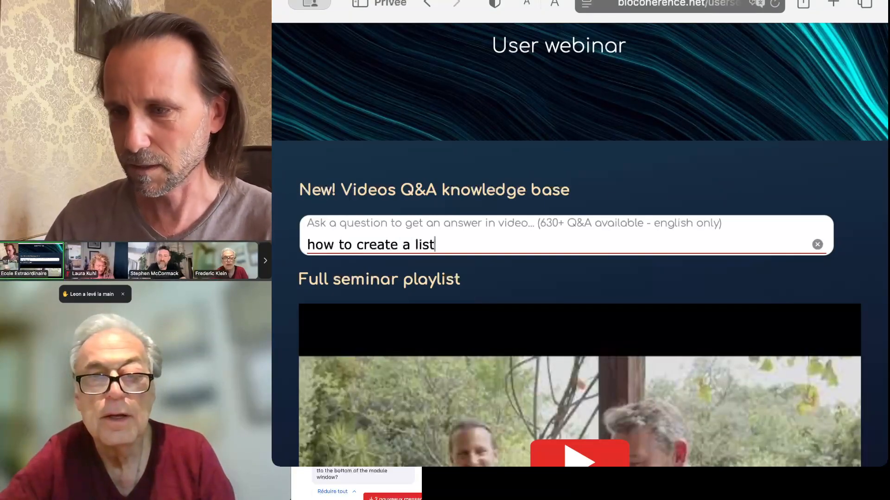
key("Return")
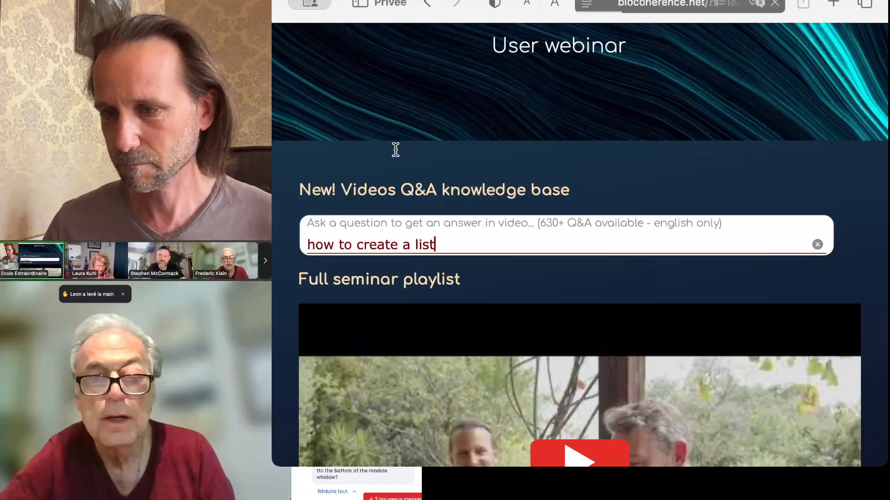
scroll(529, 219, "down", 8)
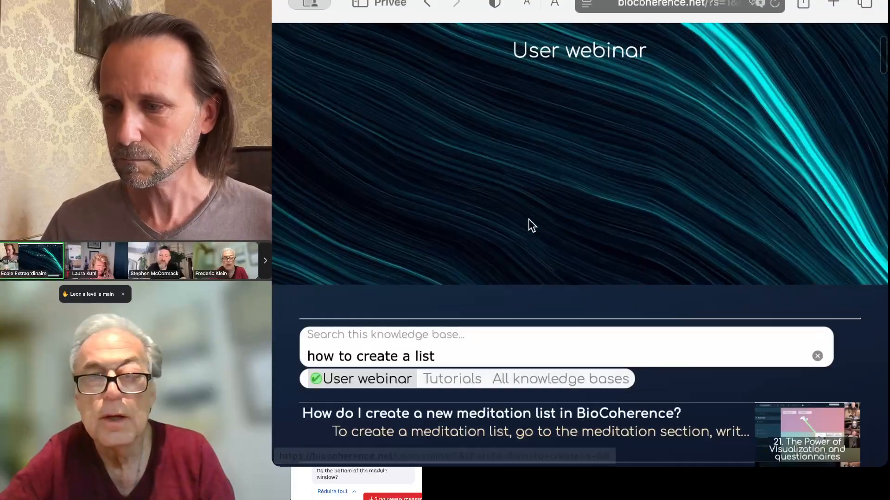
Step: Open the result 'How can I build a custom product list in BioCoherence?'
scroll(529, 219, "down", 2)
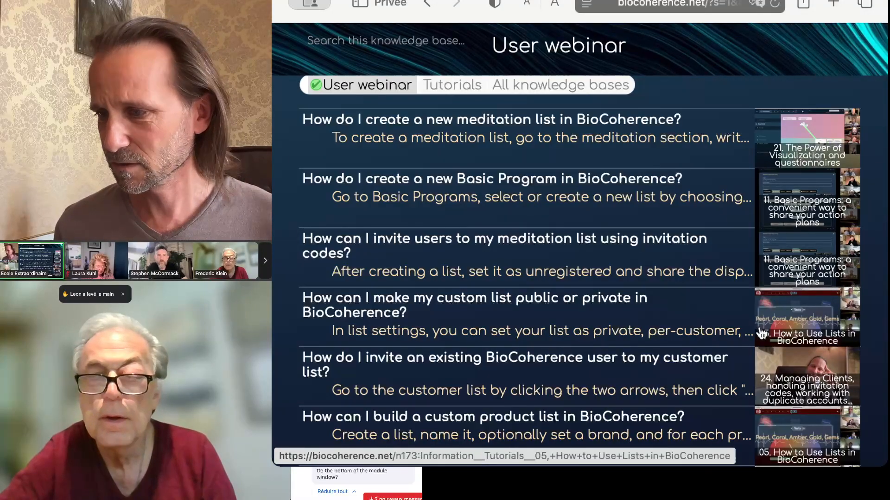
scroll(658, 357, "down", 3)
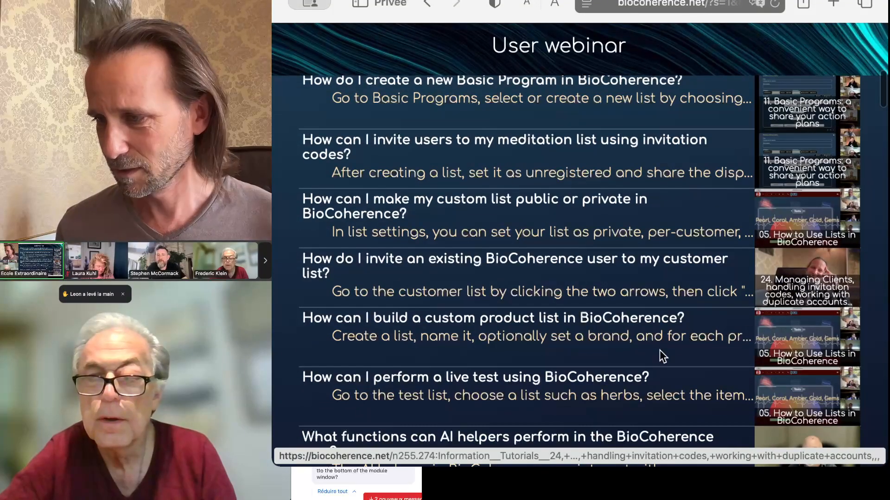
scroll(786, 399, "down", 5)
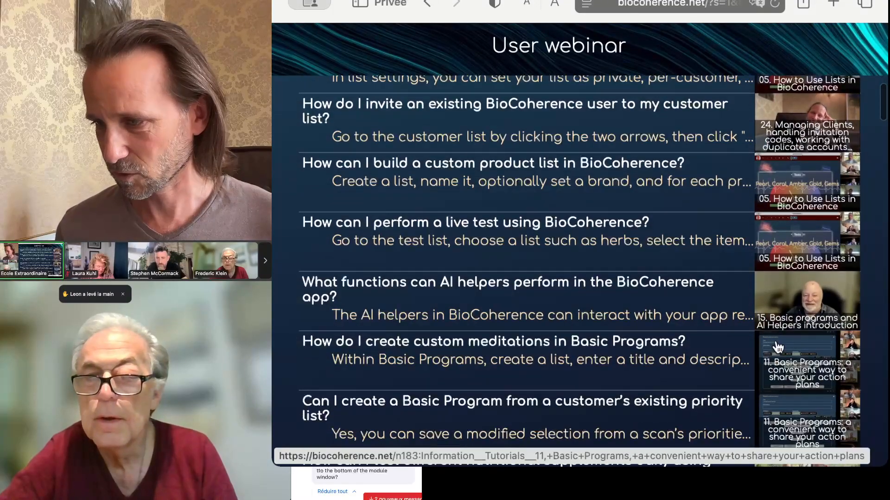
scroll(330, 302, "up", 3)
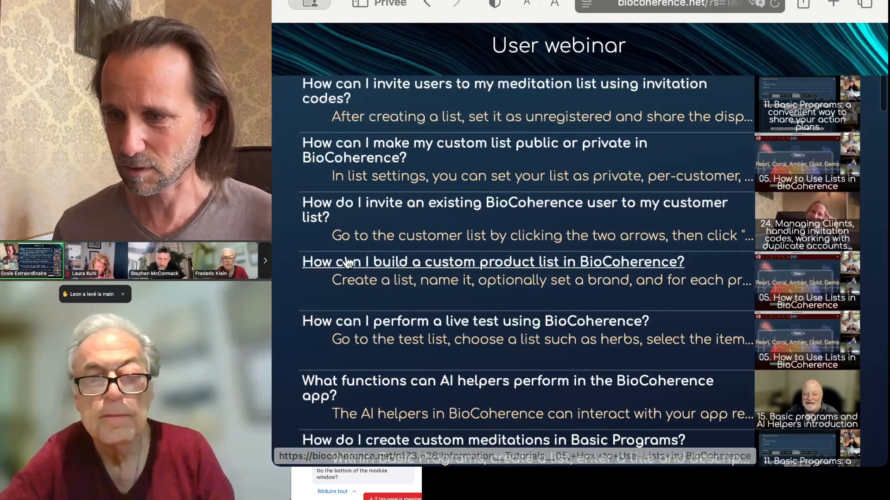
left_click(368, 263)
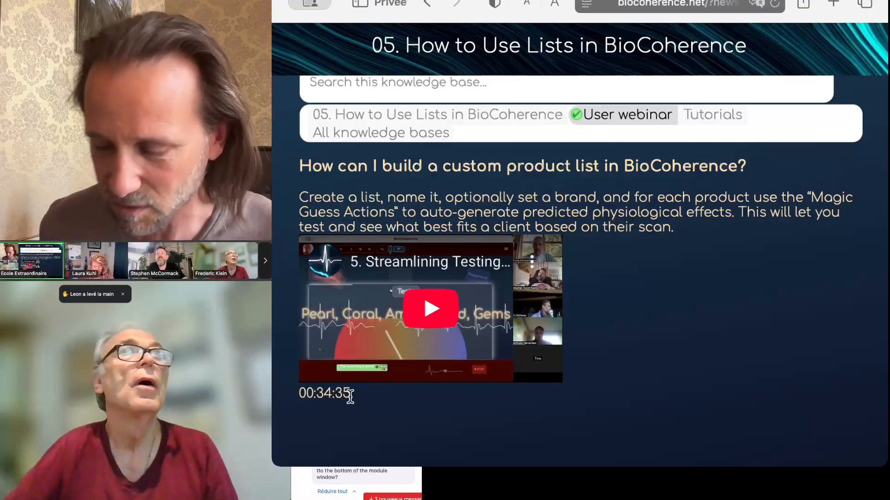
Step: Briefly play and pause the custom product list tutorial video, then go back to the User webinar page
left_click(419, 315)
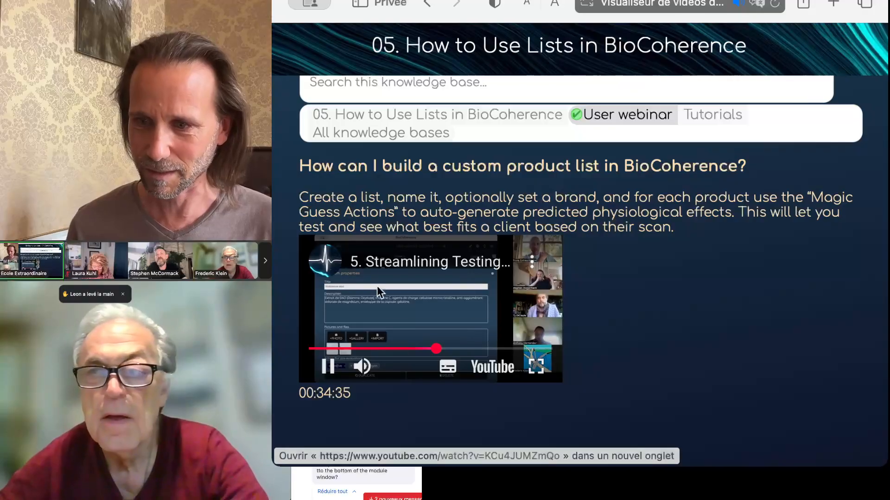
left_click(328, 367)
key("super+bracketleft")
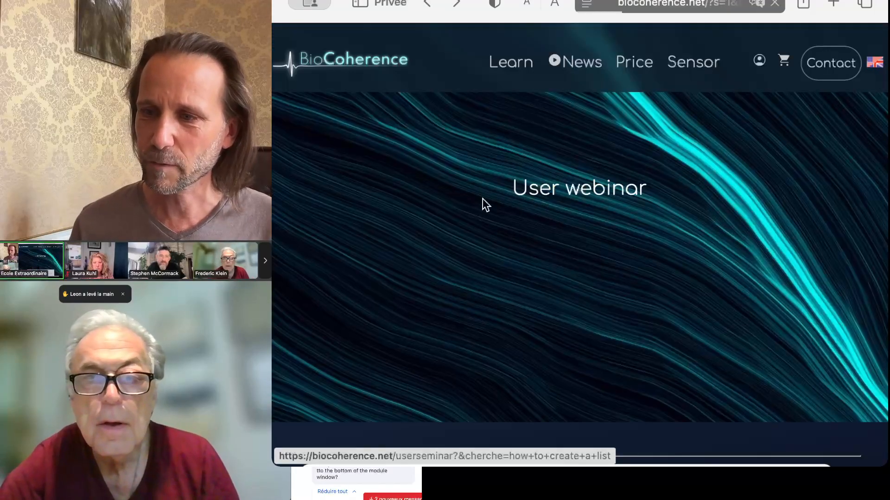
Step: Scroll through the 'how to create a list' answers in the knowledge base
scroll(521, 250, "down", 4)
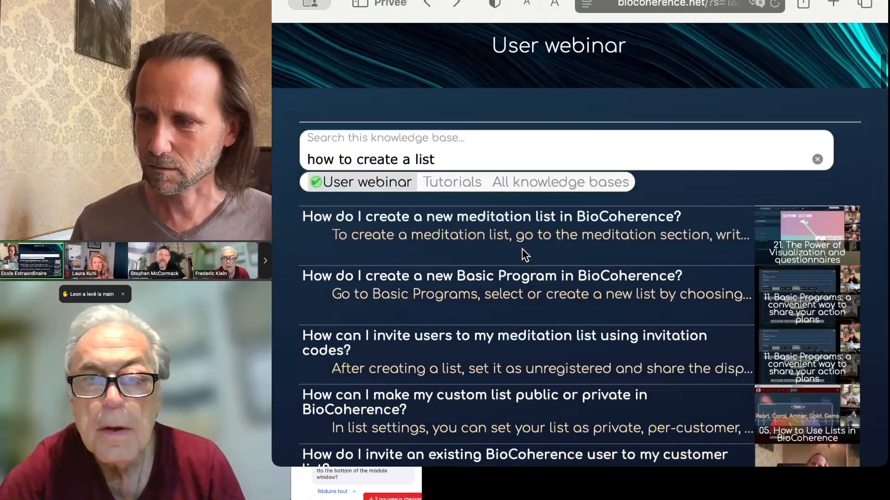
scroll(522, 251, "down", 2)
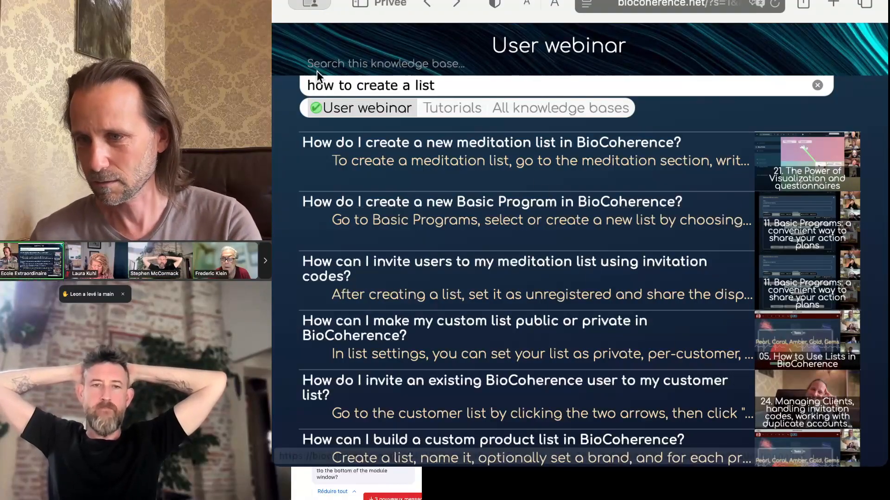
scroll(528, 170, "up", 1)
scroll(528, 170, "up", 1)
scroll(528, 169, "down", 2)
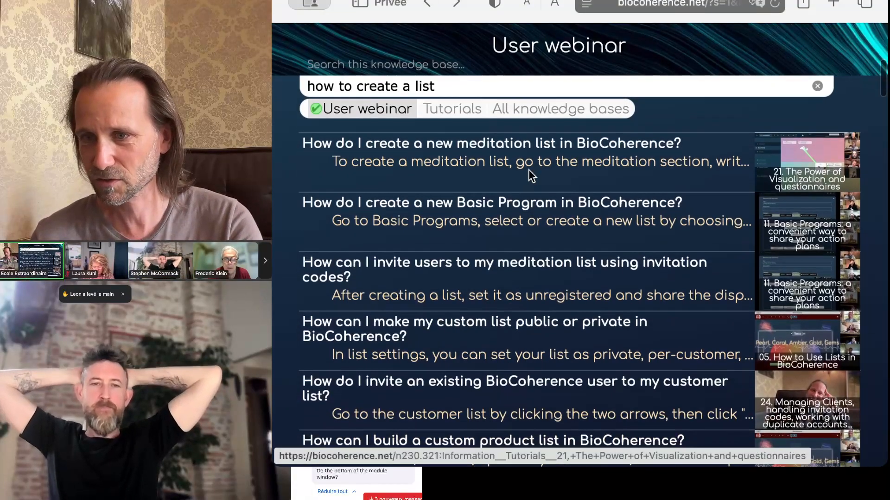
scroll(528, 170, "up", 1)
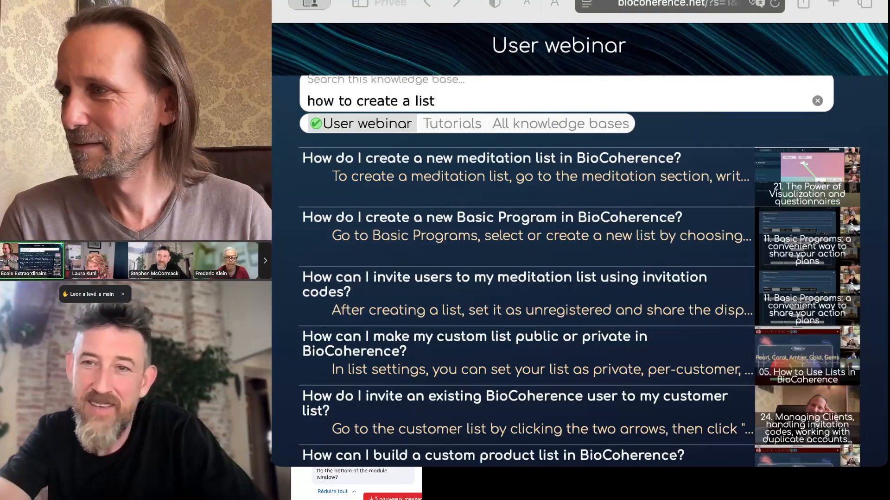
scroll(438, 209, "up", 2)
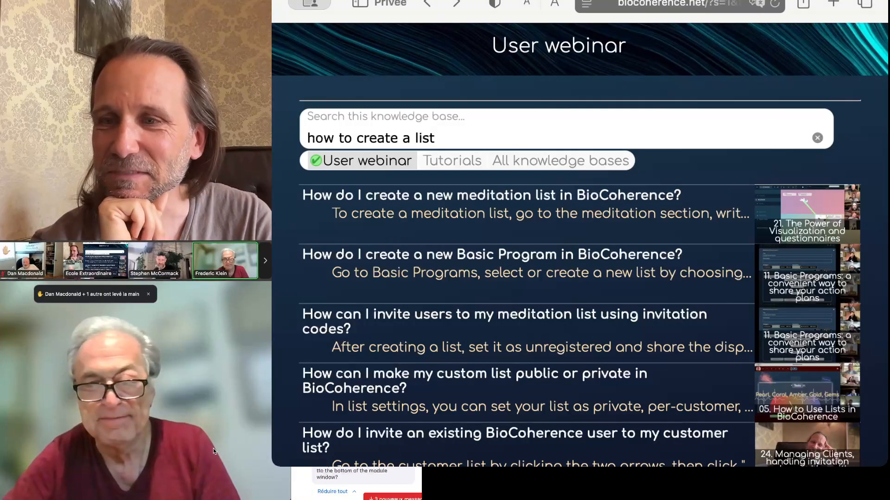
Step: Switch to the video call chat and scroll through its messages
left_click(229, 477)
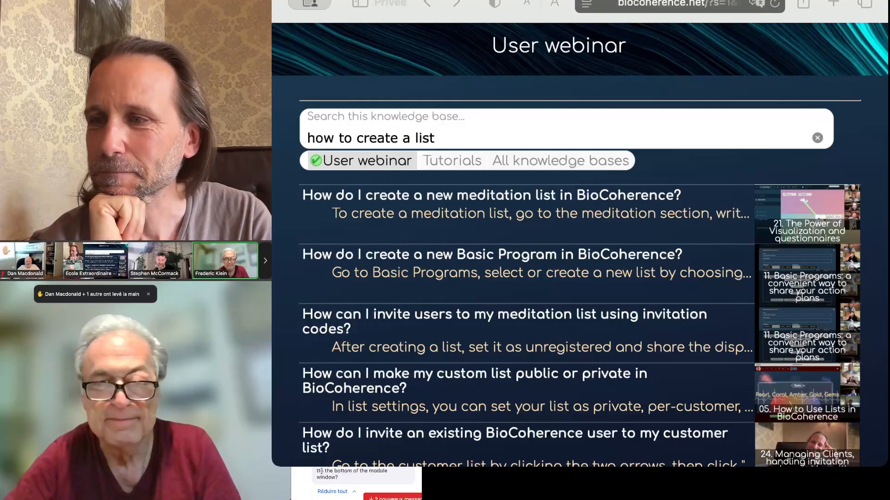
scroll(321, 471, "down", 3)
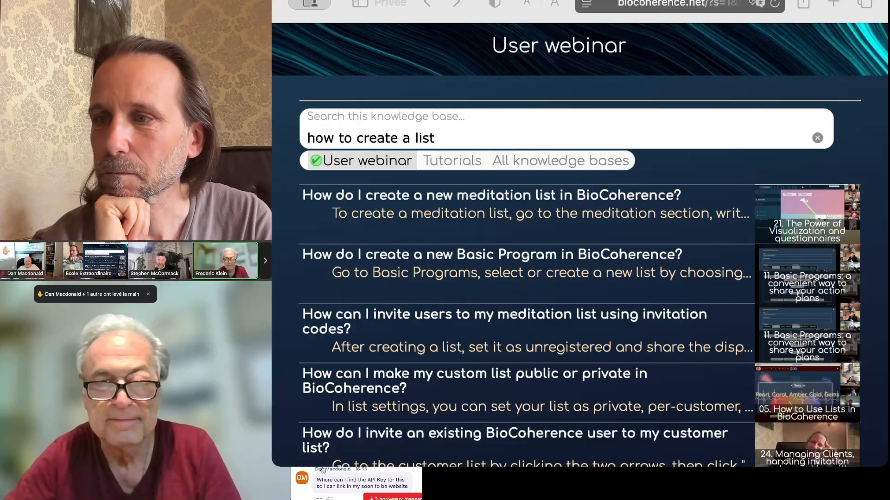
scroll(322, 470, "down", 1)
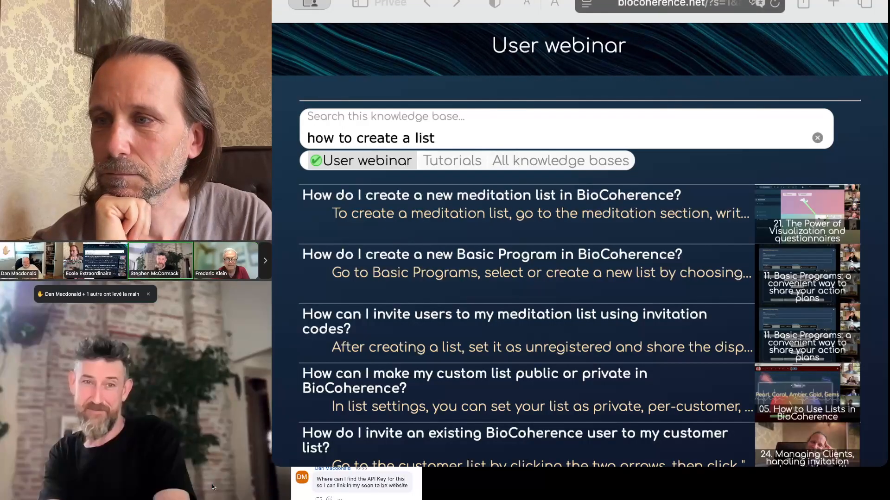
scroll(369, 473, "up", 1)
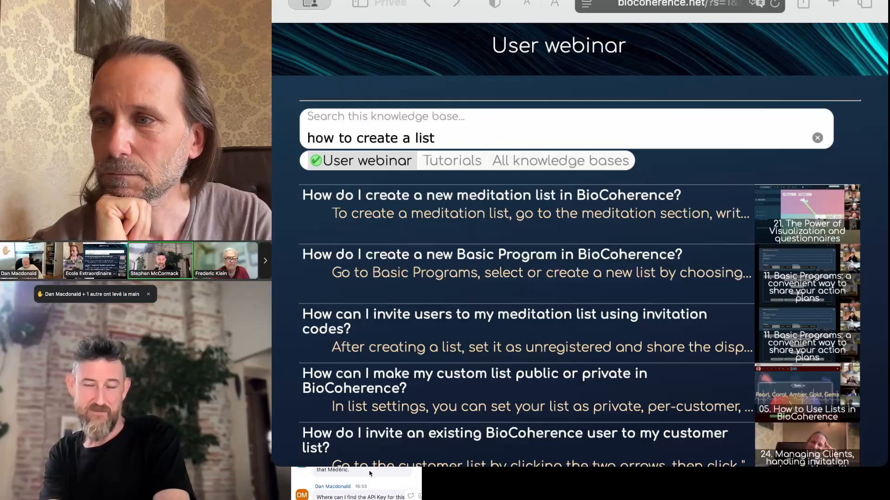
scroll(370, 473, "up", 1)
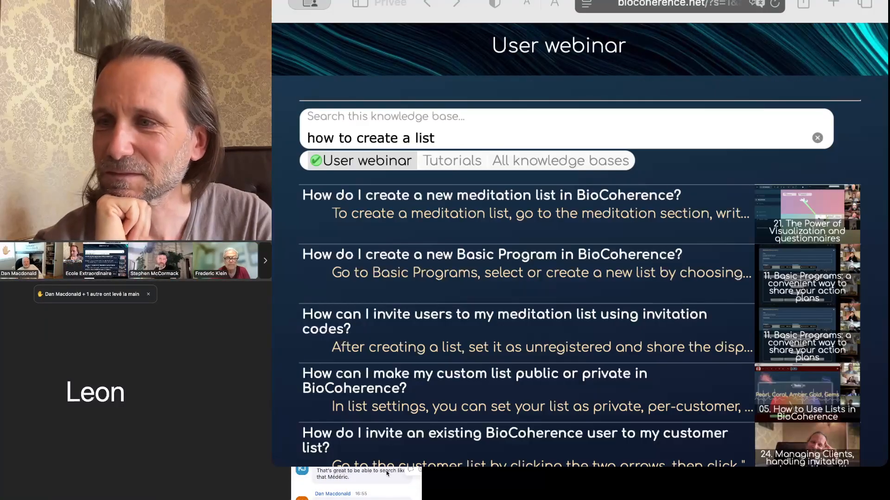
scroll(383, 471, "up", 4)
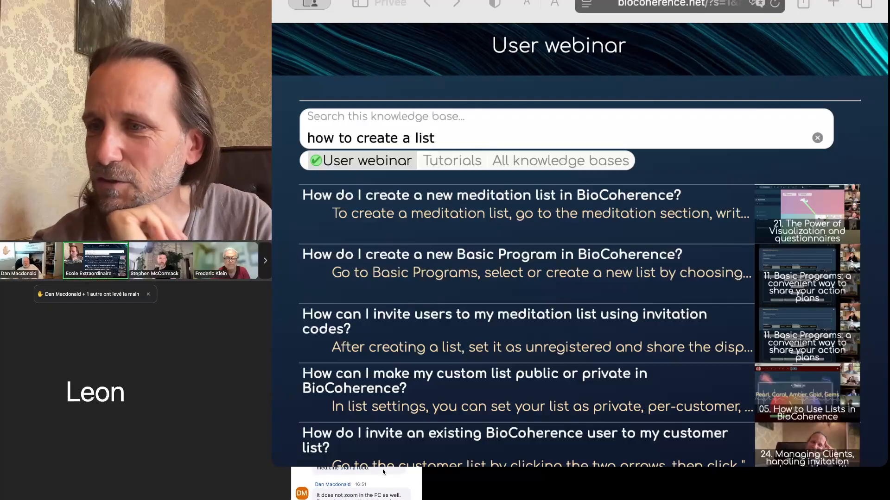
scroll(383, 471, "down", 5)
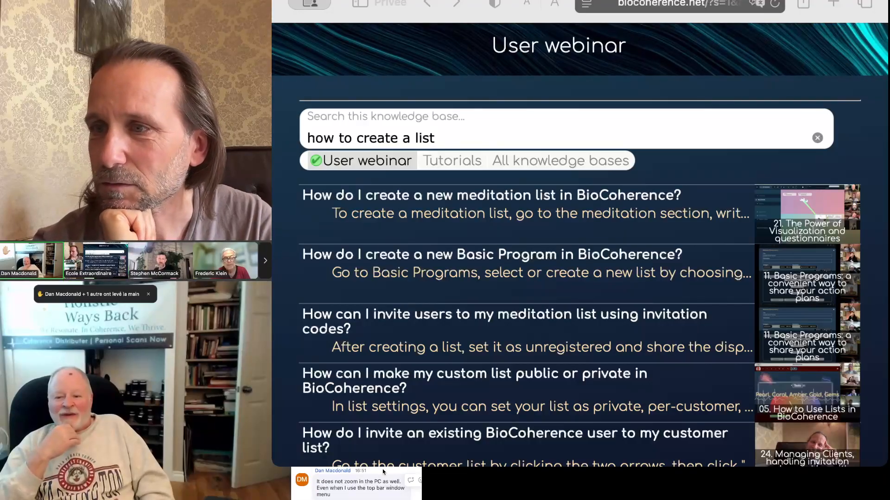
scroll(383, 471, "down", 3)
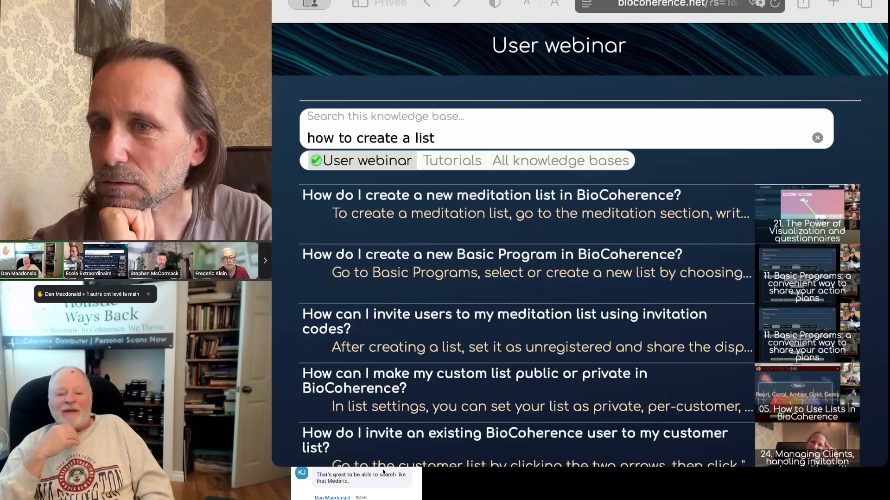
scroll(383, 472, "down", 3)
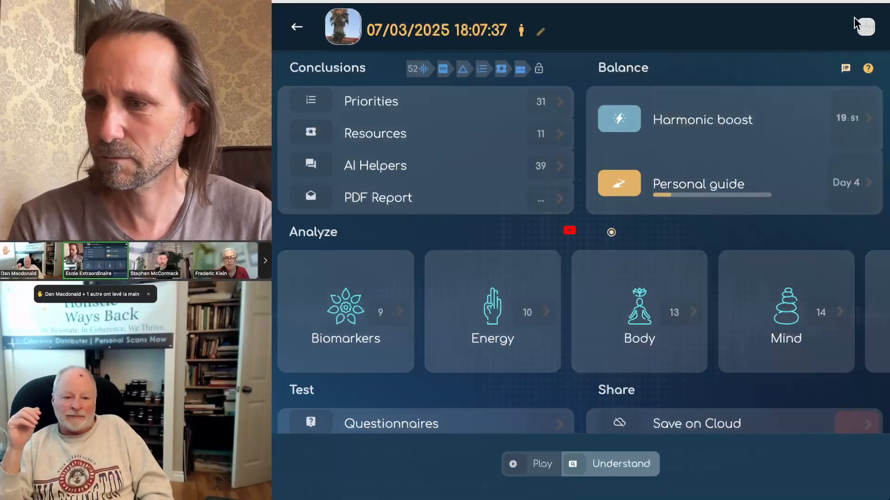
Step: Open the app's main navigation menu, scroll through it, and close it again
left_click(866, 31)
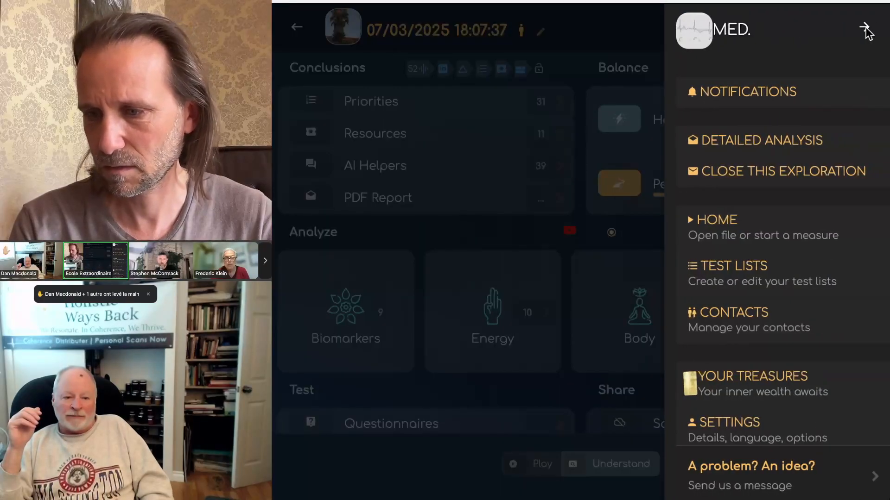
scroll(784, 360, "down", 5)
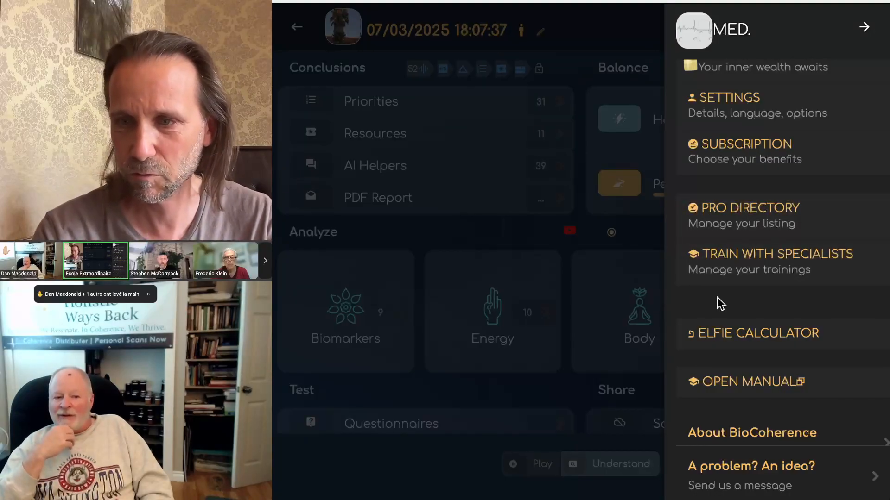
left_click(526, 224)
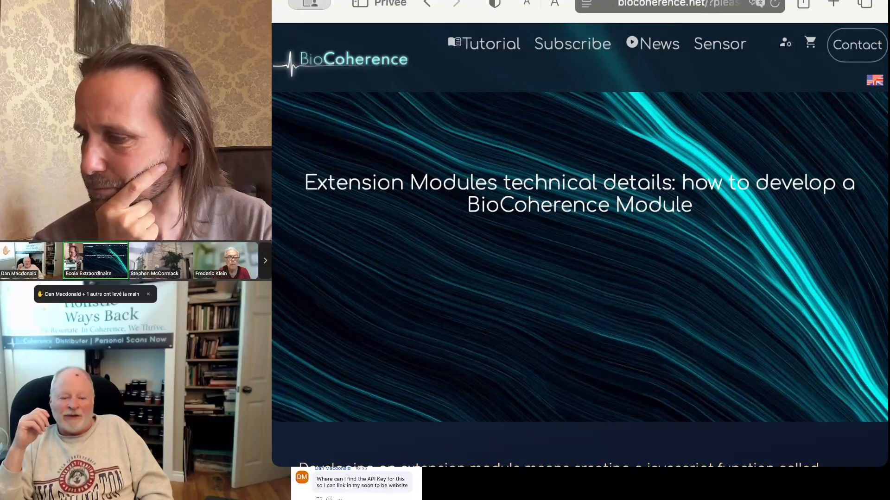
Step: Read through the module development guide and open the biocoherence.net/manageextensionmodules page
scroll(682, 342, "down", 7)
scroll(682, 342, "down", 2)
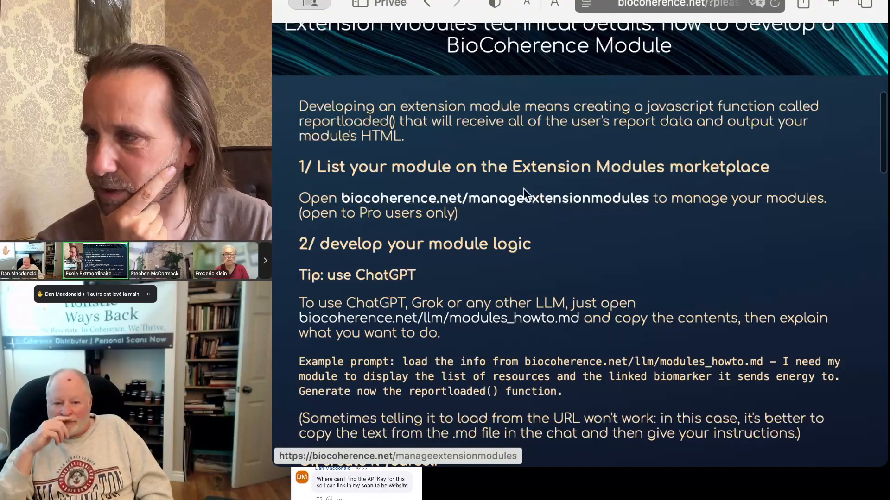
scroll(645, 274, "down", 5)
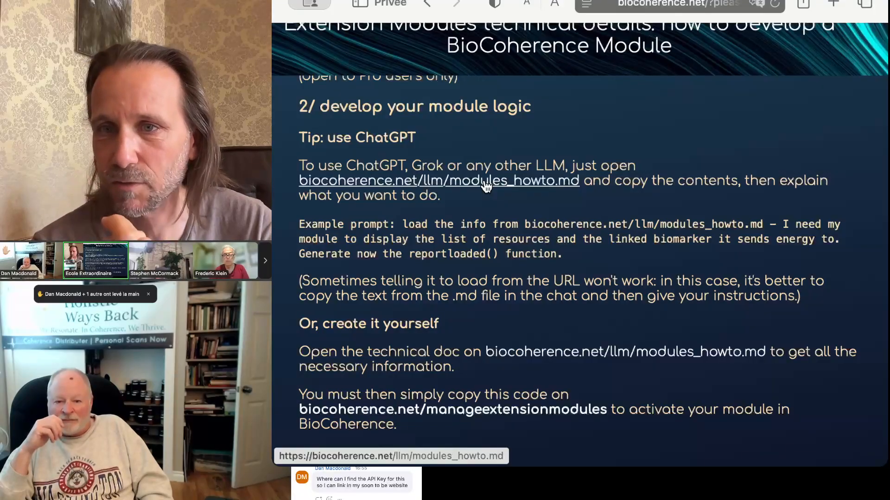
scroll(519, 231, "down", 3)
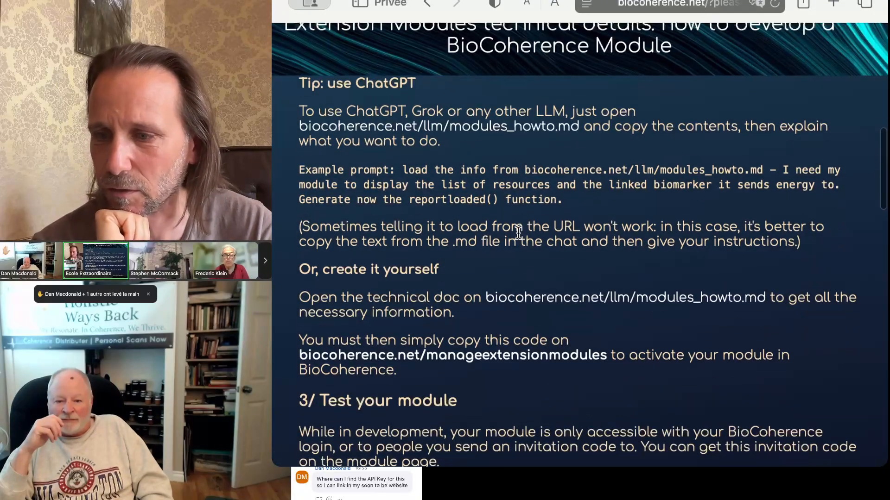
scroll(414, 223, "down", 4)
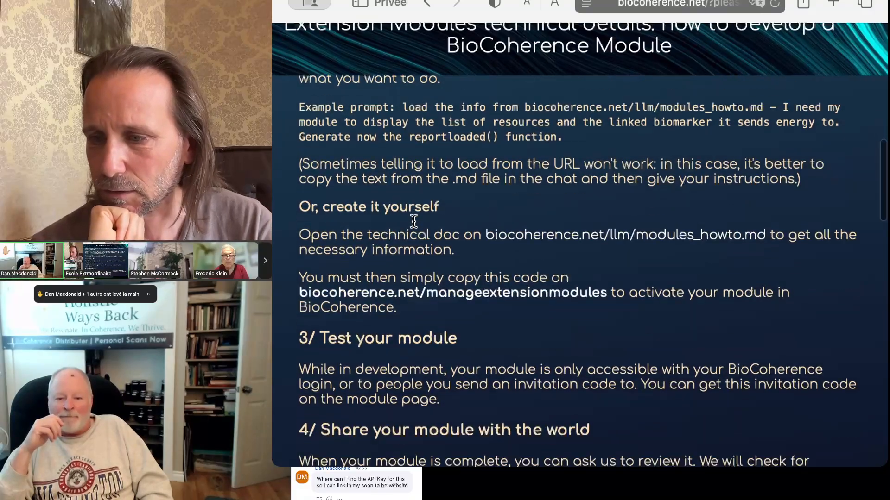
scroll(414, 222, "down", 7)
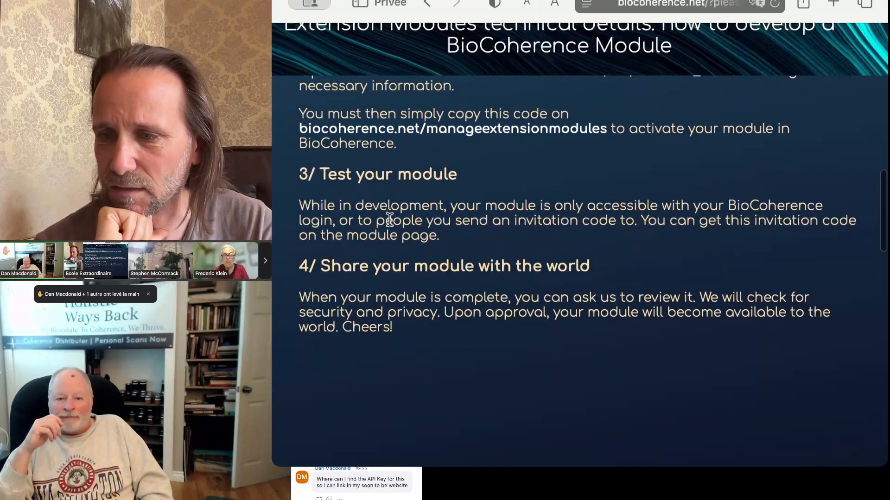
left_click(365, 132)
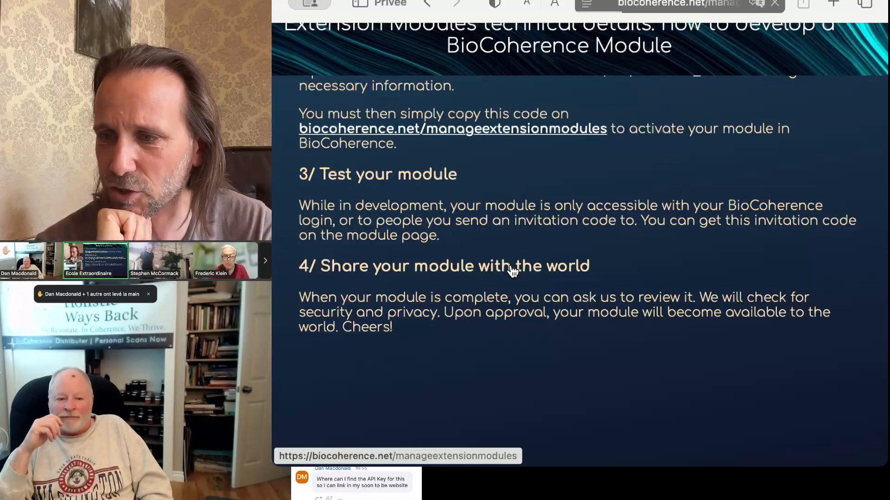
scroll(518, 289, "down", 5)
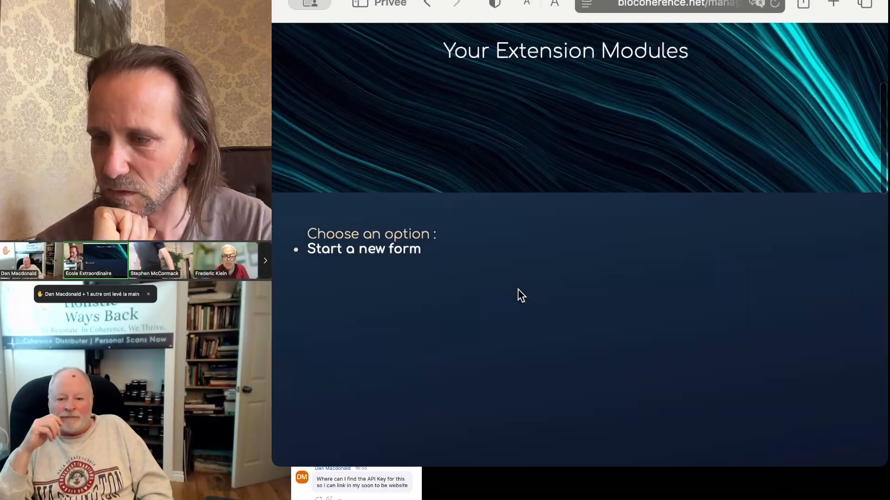
left_click(349, 250)
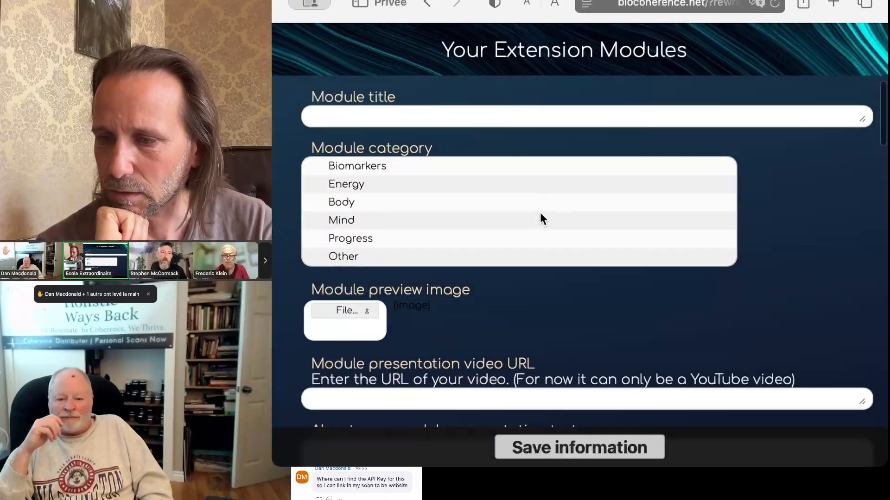
left_click(392, 138)
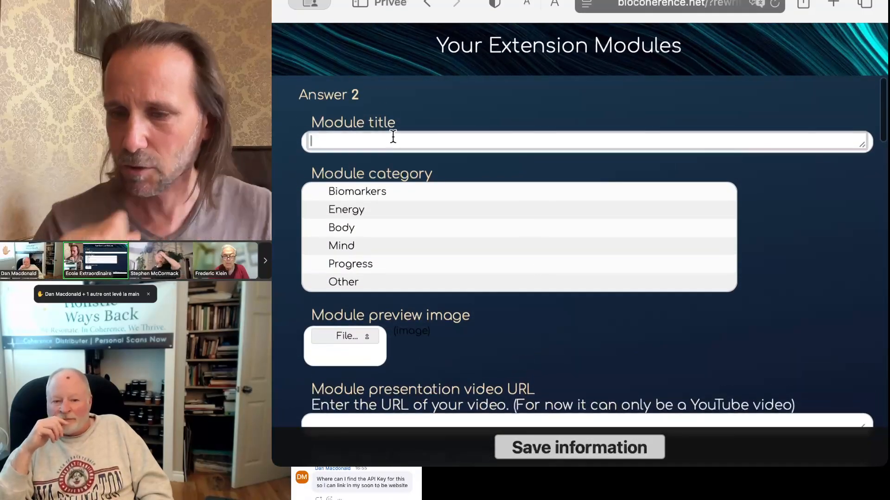
type("My Per")
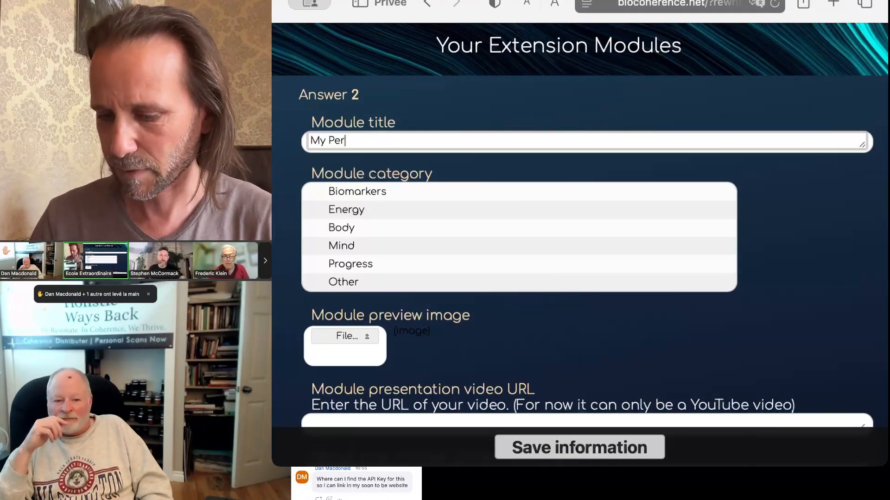
type("riodic table")
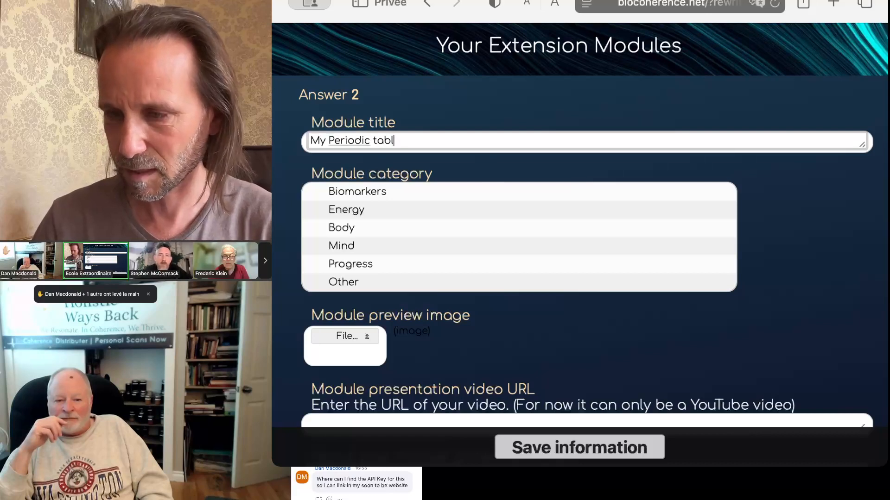
double_click(319, 141)
type("Dan's")
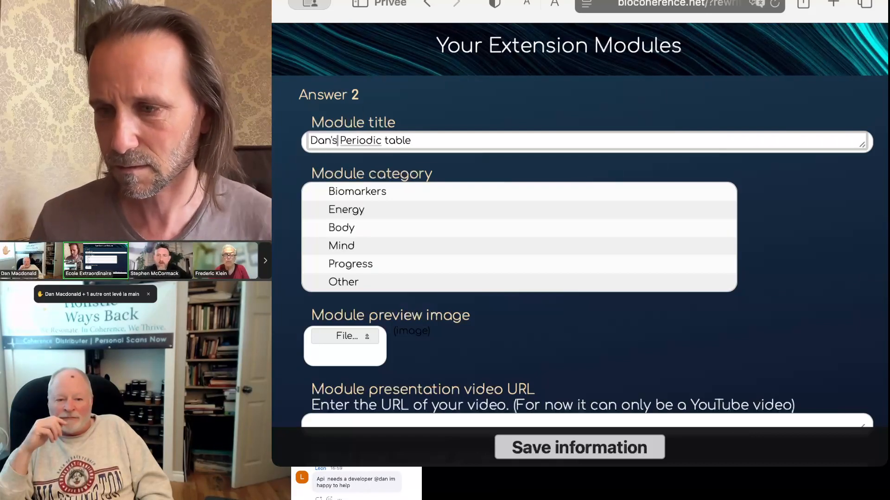
type(" Periodic table as")
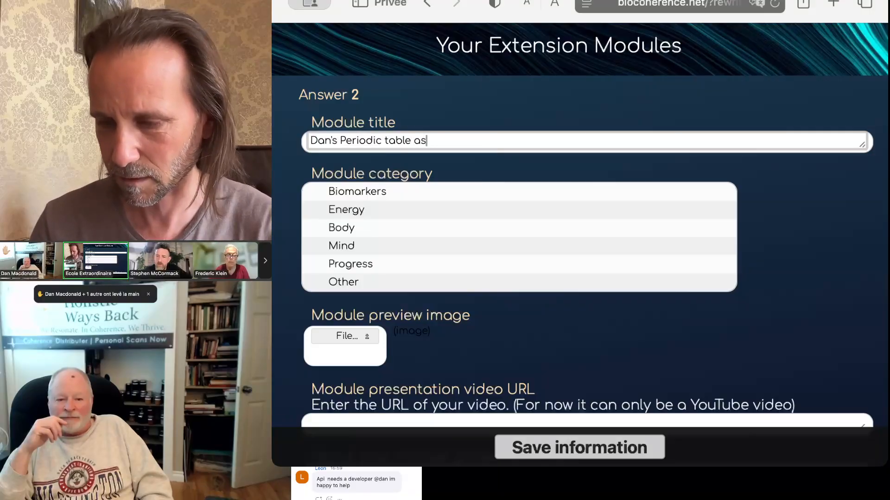
type("sessment")
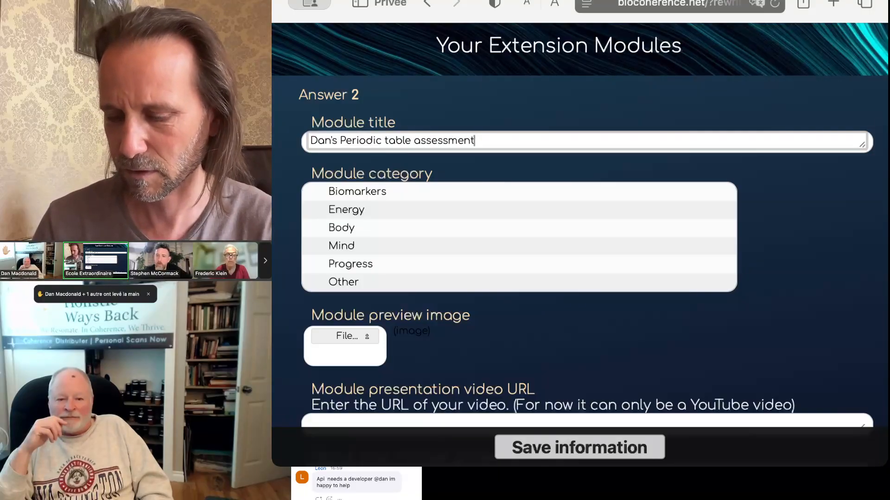
left_click(349, 213)
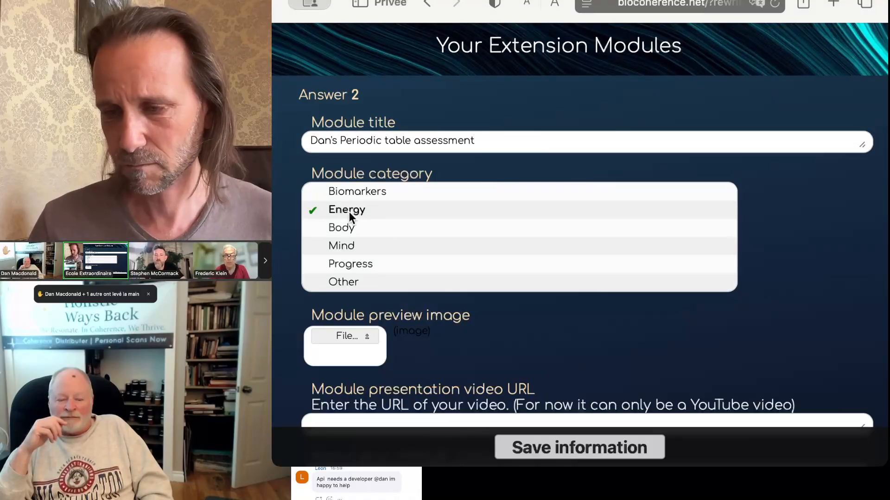
scroll(458, 332, "down", 2)
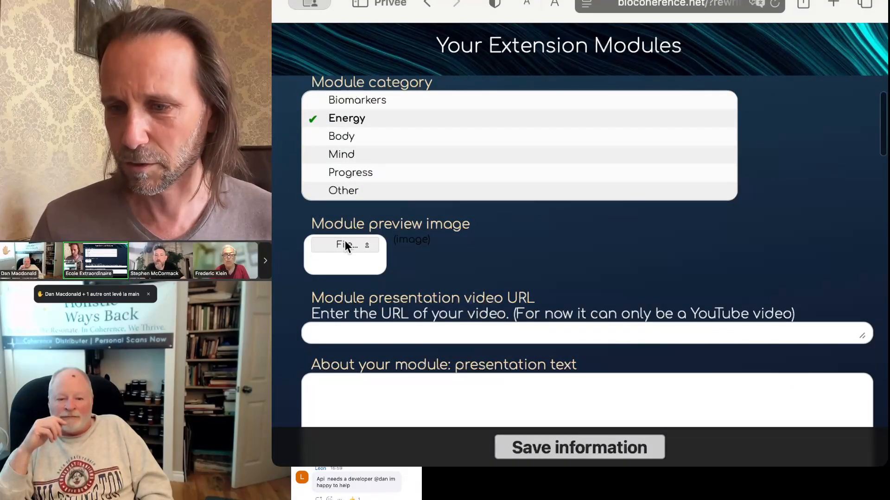
scroll(483, 254, "down", 2)
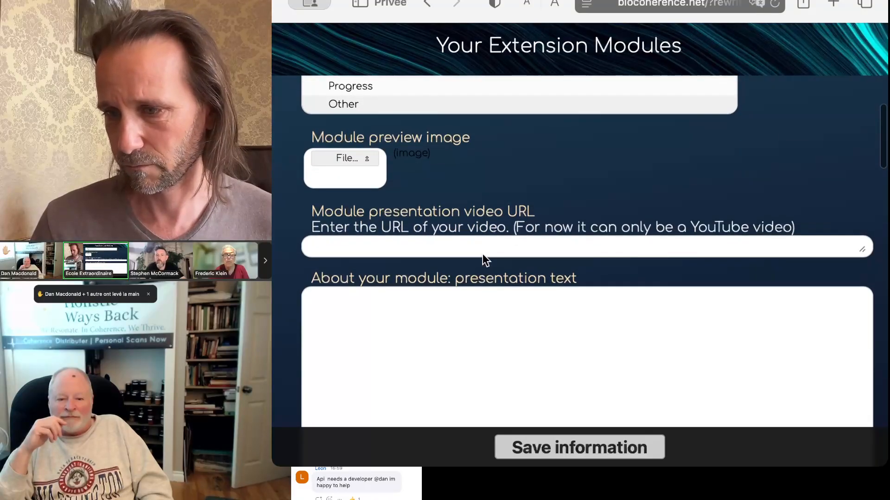
scroll(480, 321, "down", 2)
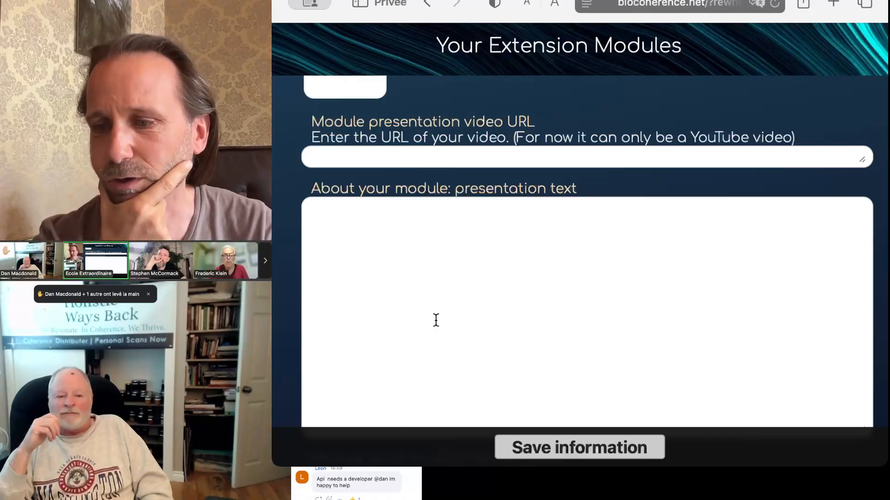
scroll(436, 320, "down", 2)
scroll(436, 320, "down", 3)
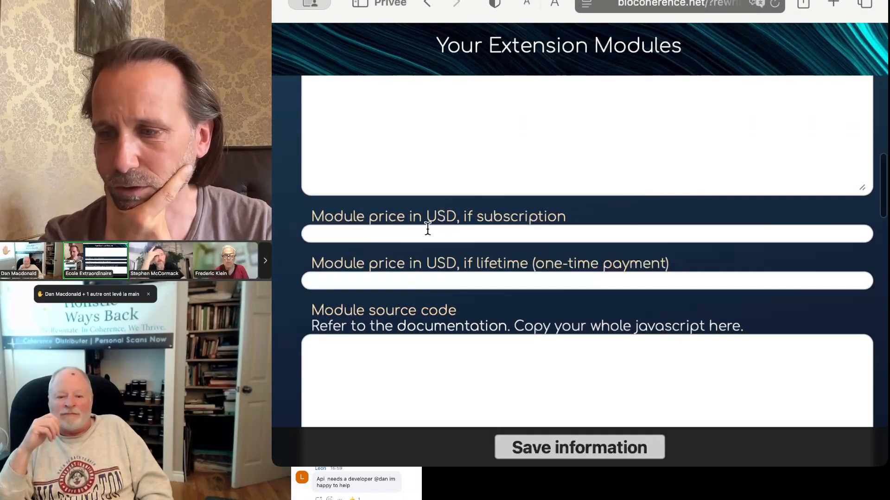
left_click(412, 239)
left_click(391, 281)
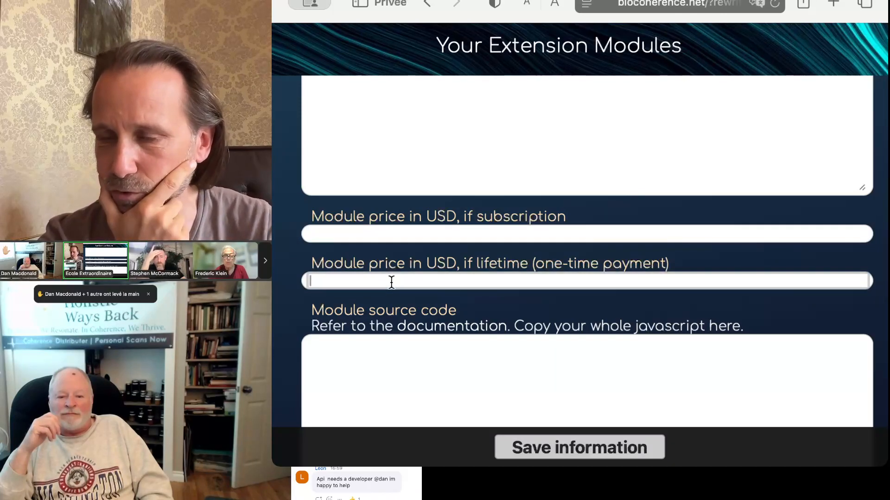
scroll(392, 281, "down", 3)
left_click(451, 302)
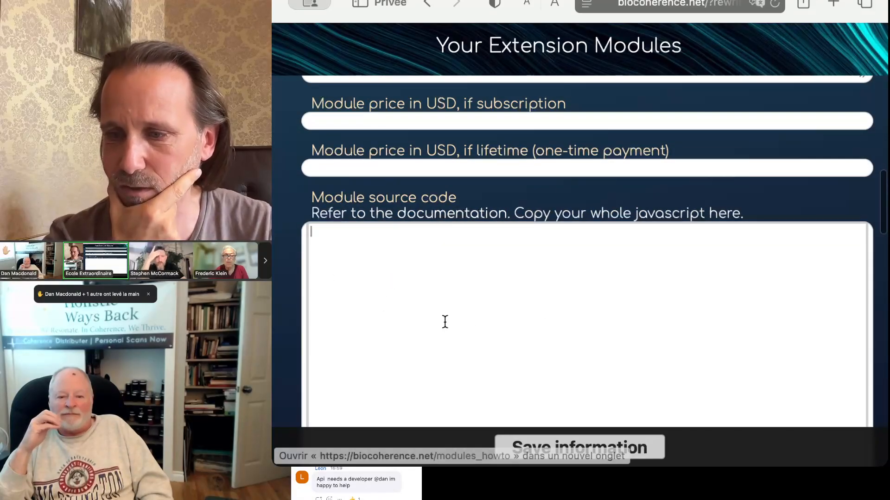
scroll(445, 322, "down", 3)
scroll(445, 322, "down", 3)
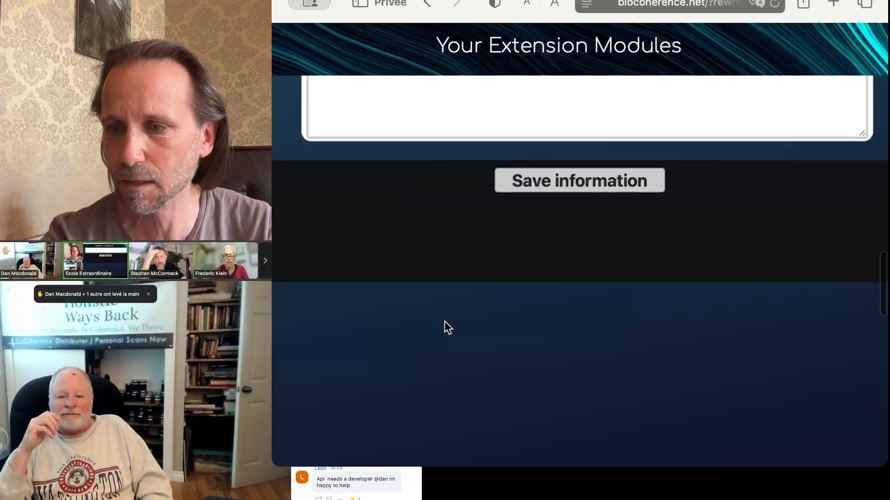
scroll(444, 321, "up", 5)
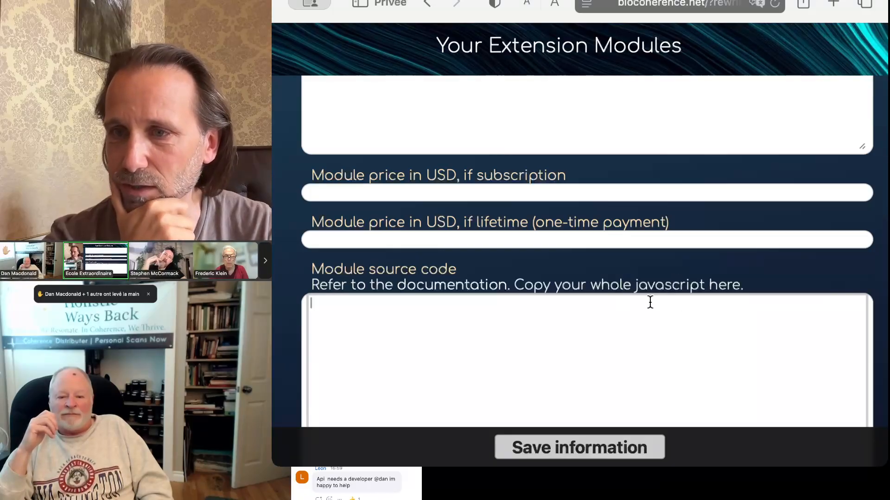
Step: Open the module documentation and the plain-text modules_howto.md guide, and scroll through it
left_click(429, 288)
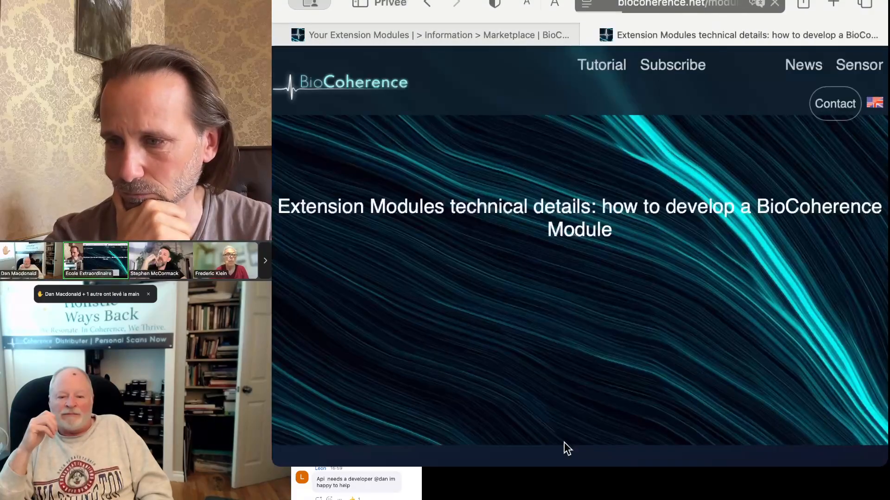
scroll(466, 301, "down", 5)
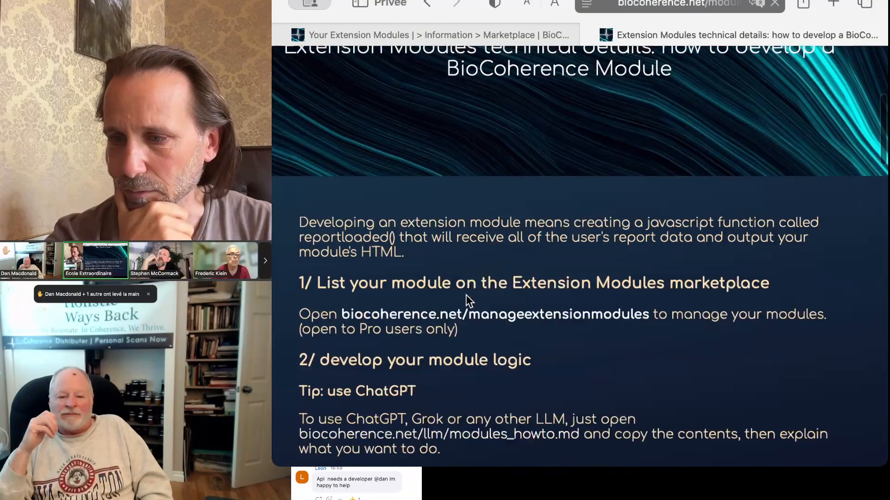
left_click(463, 348)
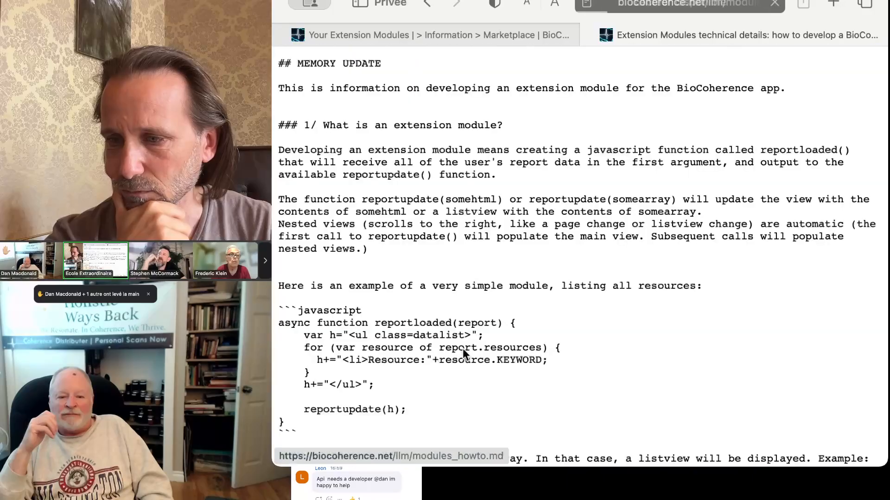
scroll(691, 365, "down", 15)
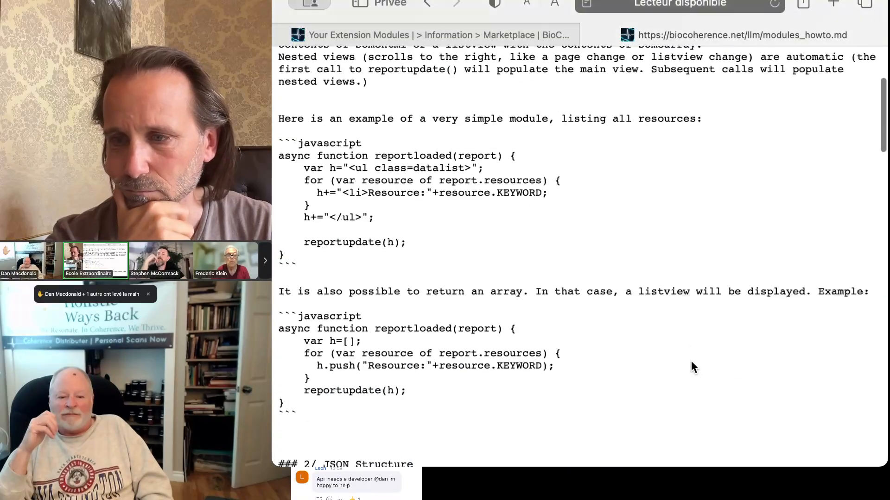
scroll(692, 367, "down", 20)
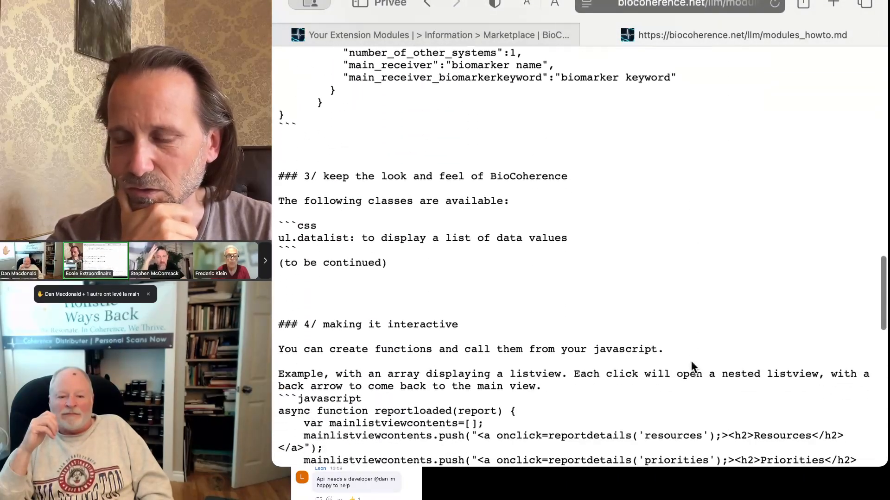
scroll(692, 367, "down", 5)
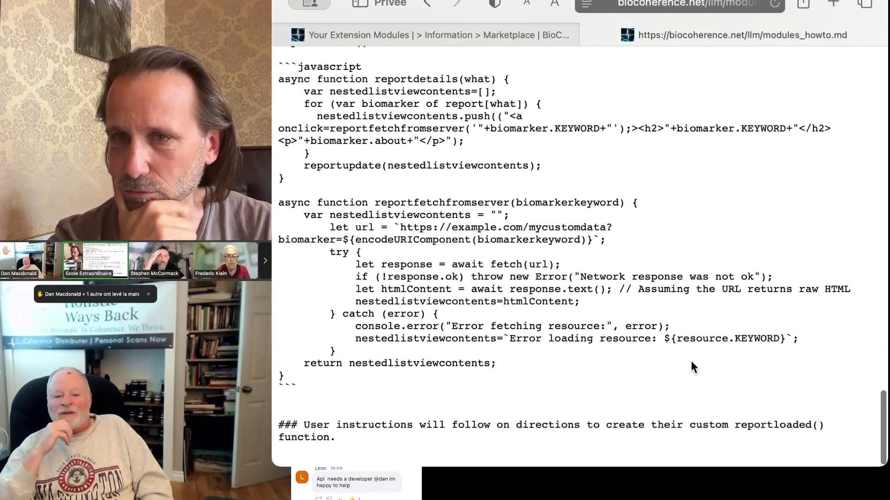
scroll(657, 251, "up", 20)
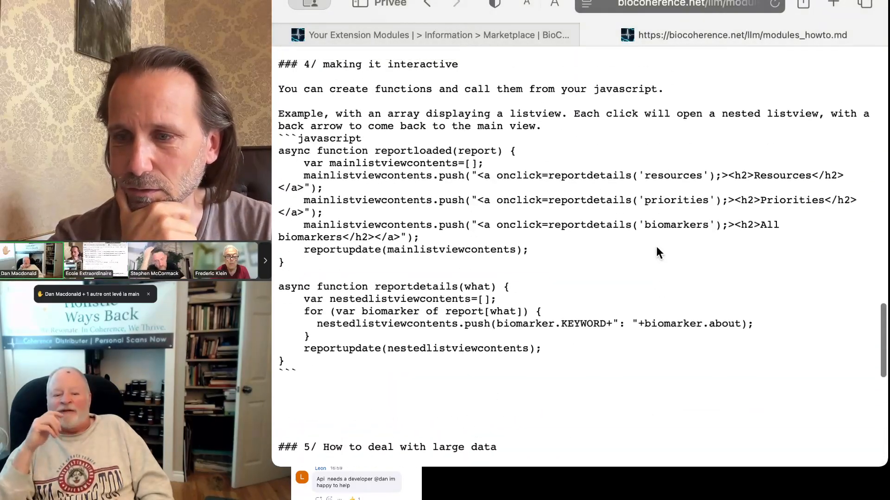
scroll(656, 246, "up", 5)
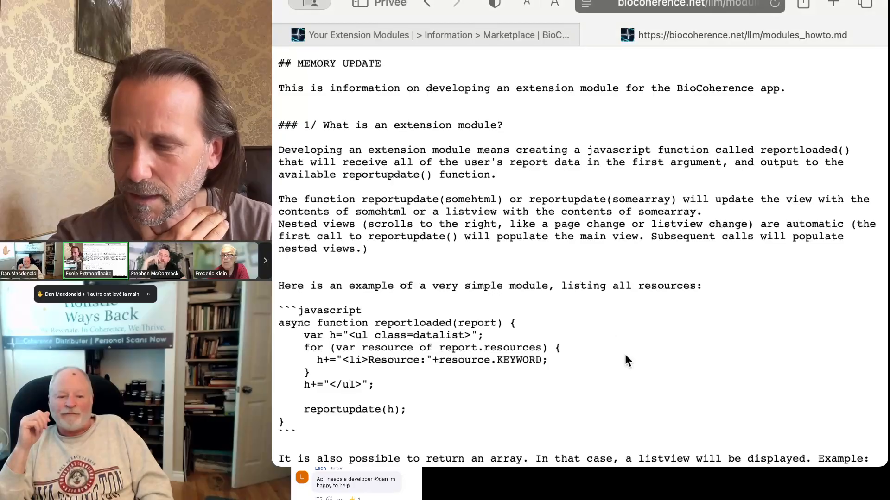
Step: Reopen modules_howto.md from the technical details page, skim it, then return to the Your Extension Modules tab
left_click(426, 4)
scroll(502, 323, "down", 10)
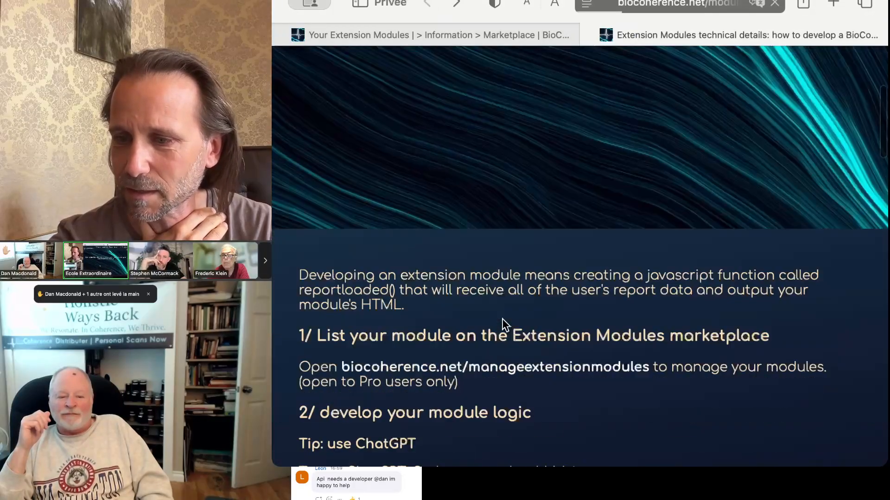
scroll(503, 320, "up", 5)
scroll(503, 319, "up", 3)
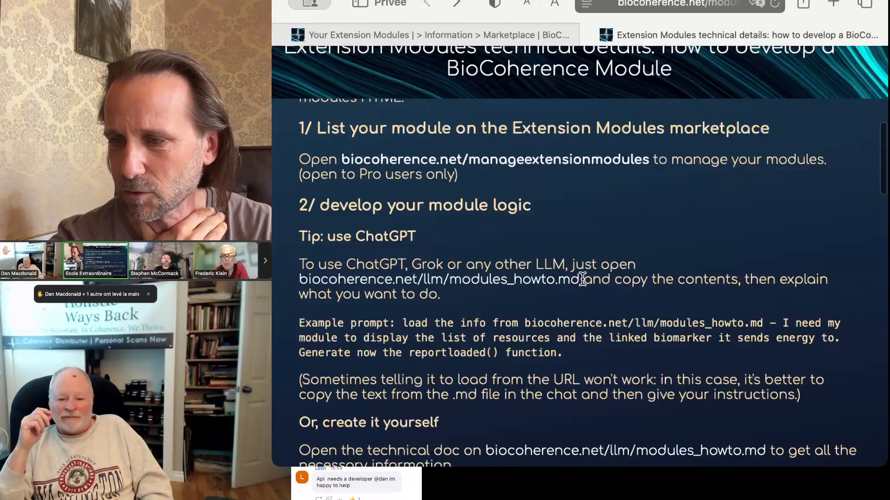
left_click_drag(585, 280, 294, 280)
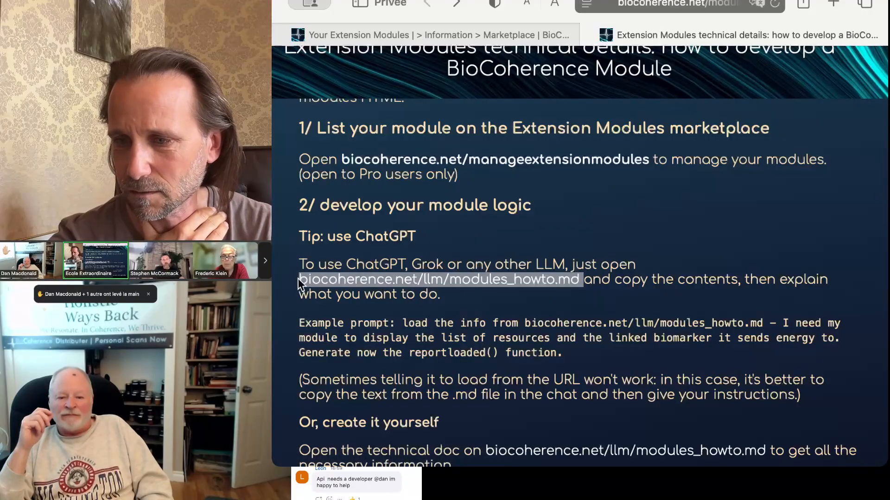
left_click(337, 284)
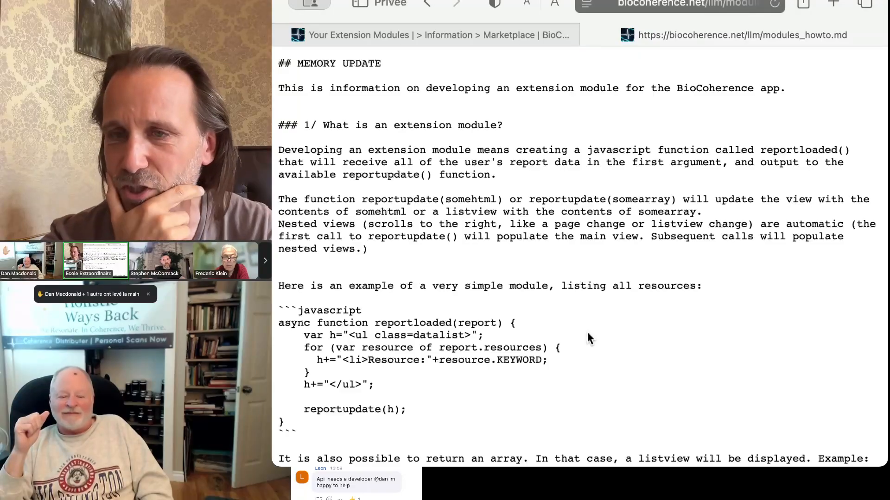
scroll(609, 321, "down", 5)
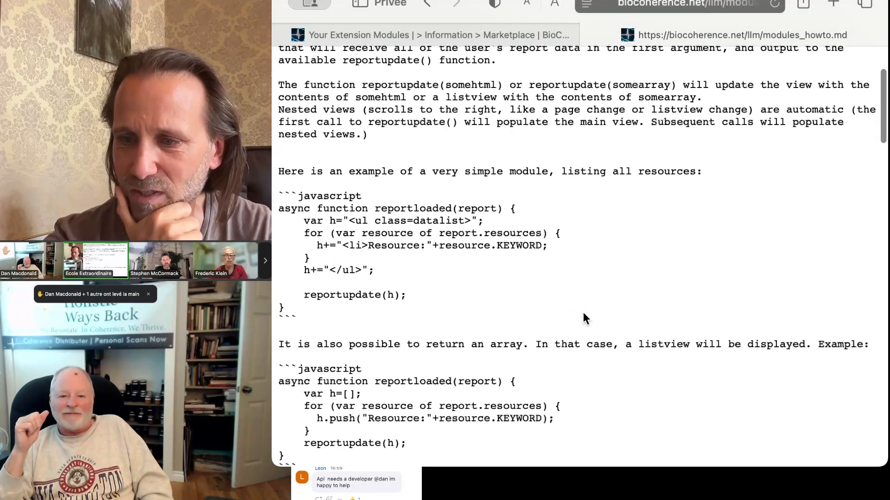
scroll(650, 286, "down", 5)
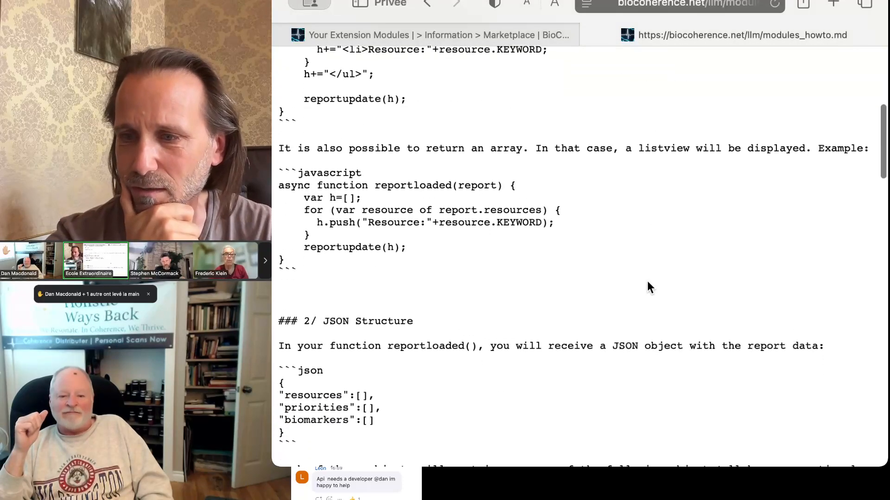
scroll(512, 167, "down", 4)
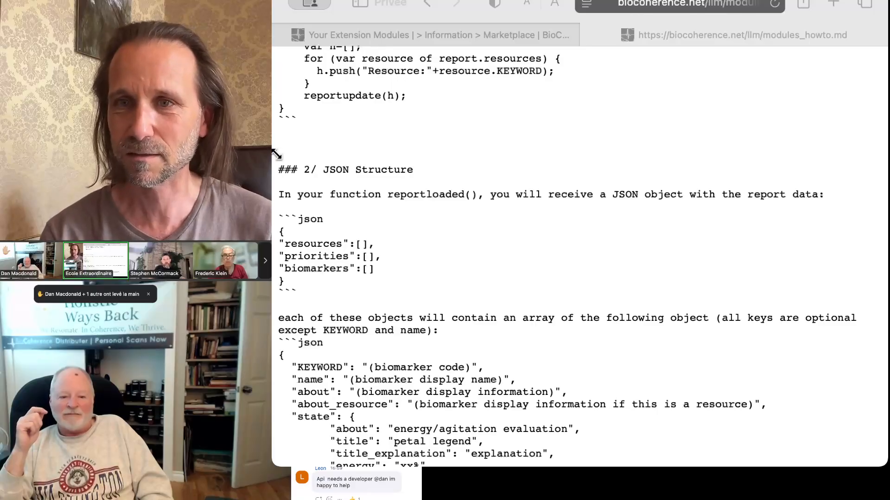
left_click(645, 233)
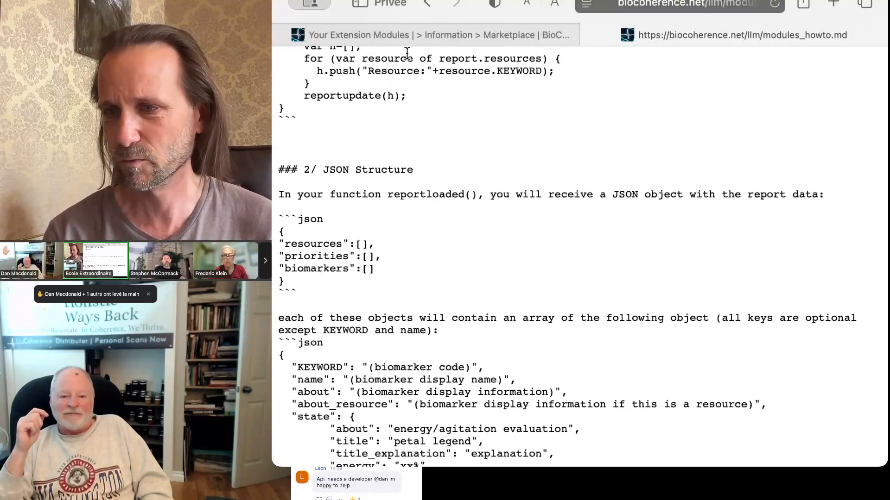
left_click(397, 33)
Step: Check the form's periodic table assessment title and Energy category, then show the app's Energy modules page
scroll(463, 213, "up", 10)
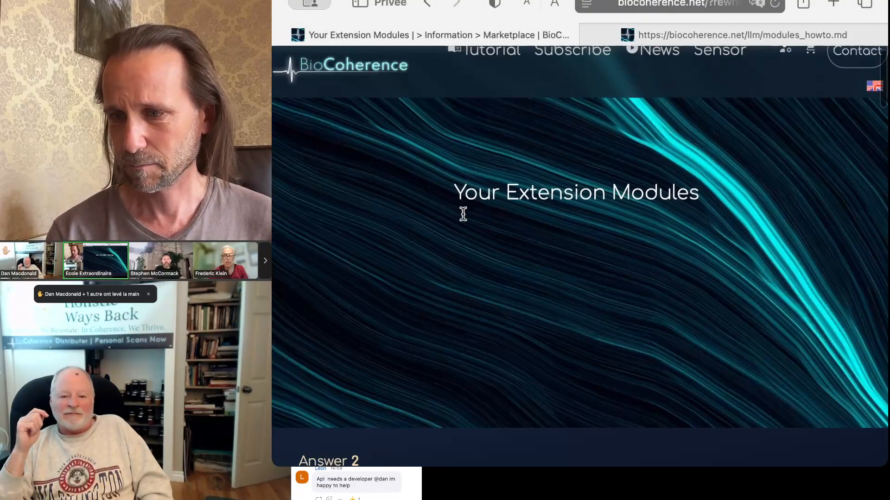
scroll(463, 213, "down", 10)
scroll(463, 218, "up", 5)
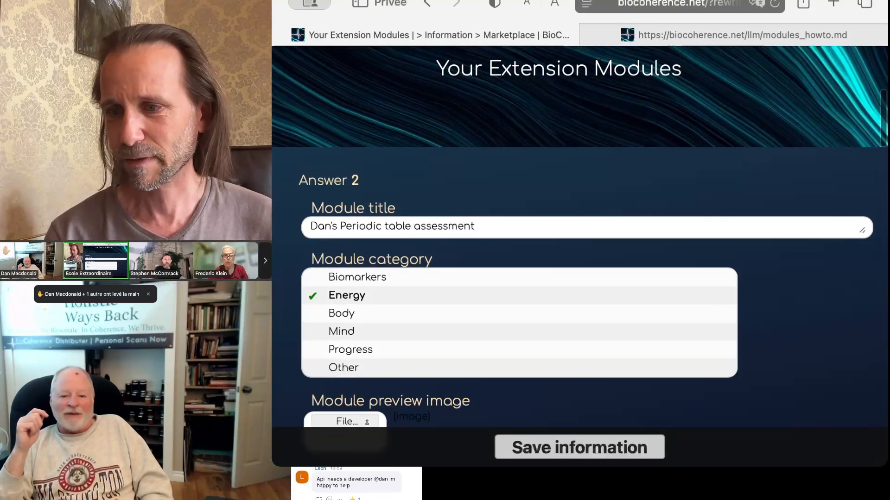
left_click(274, 178)
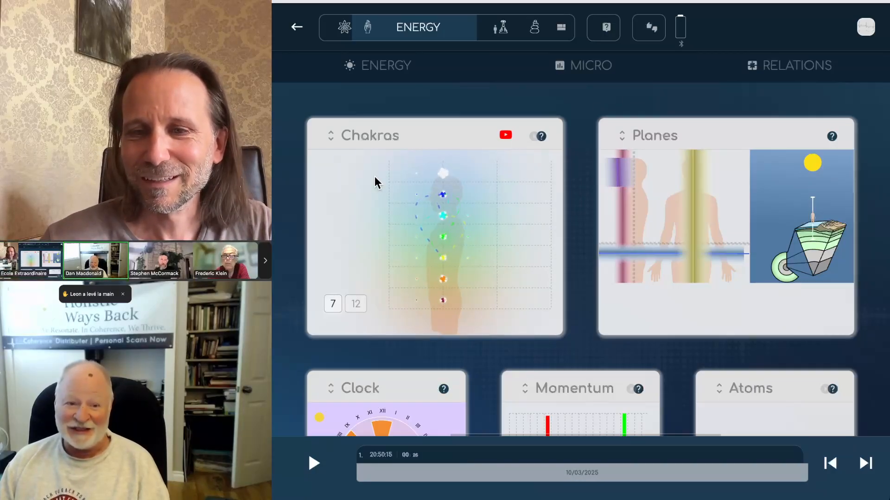
left_click(864, 31)
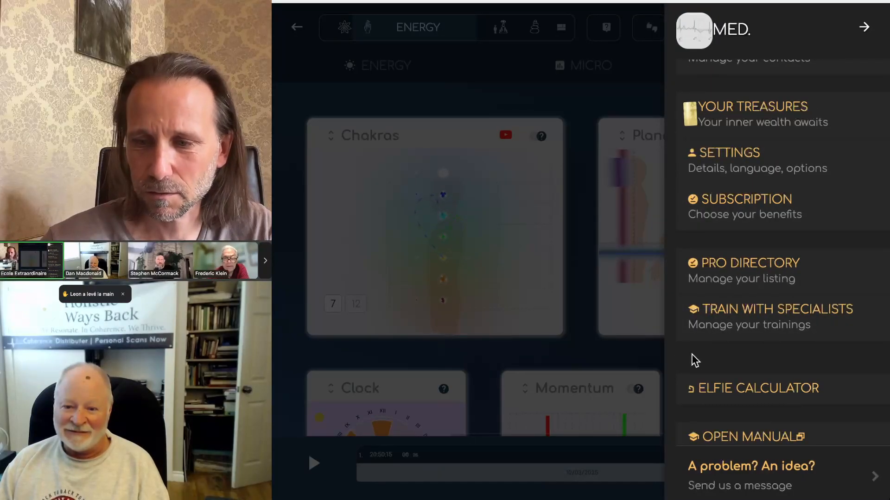
scroll(746, 356, "down", 1)
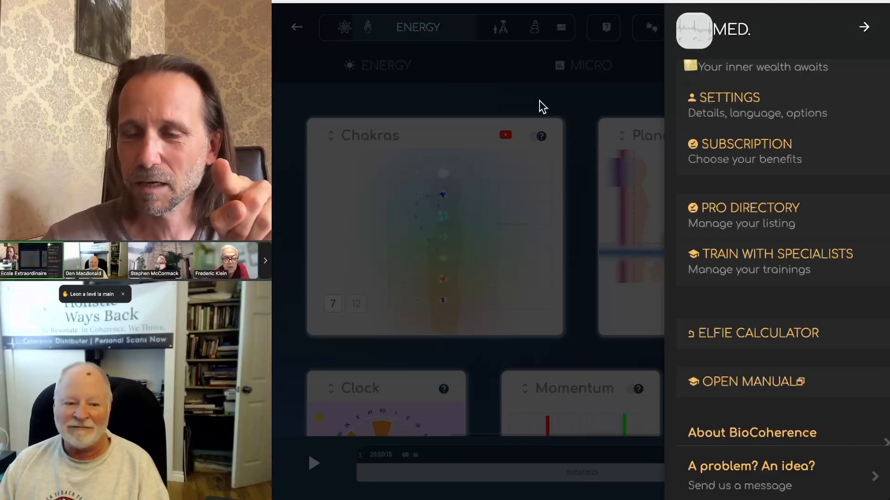
left_click(543, 107)
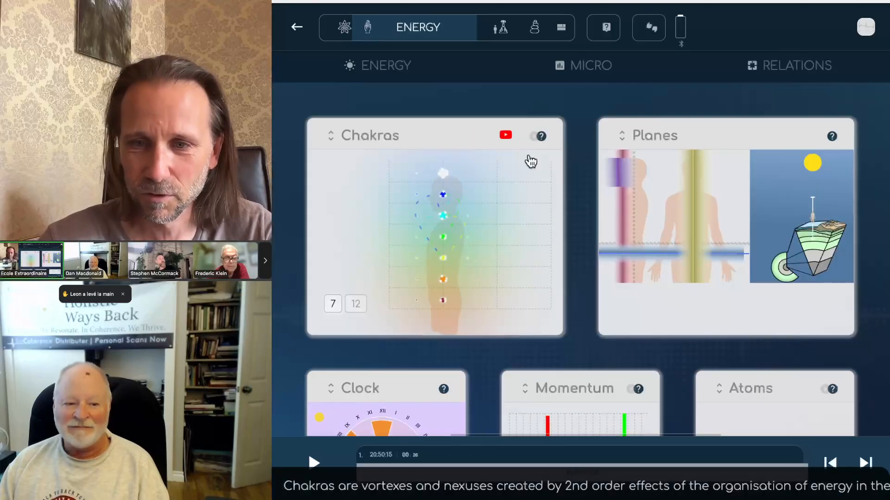
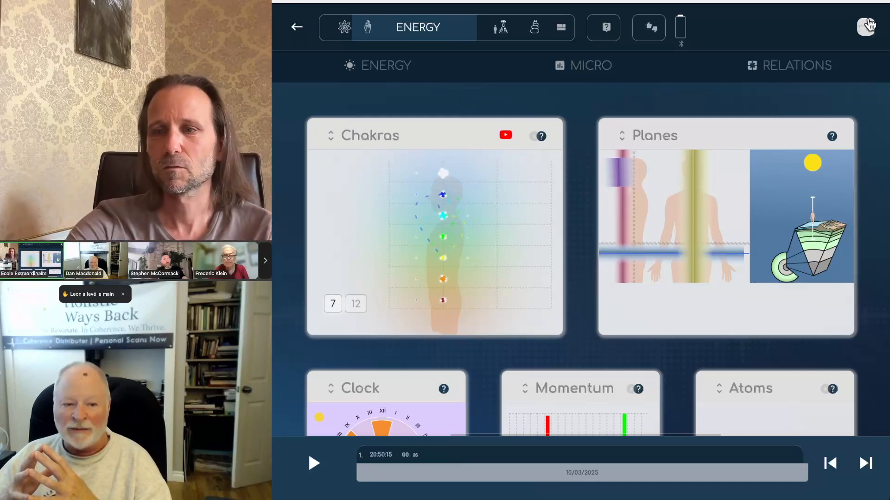
Step: Go to TEST LISTS from the profile menu to reach the My lists page
left_click(866, 27)
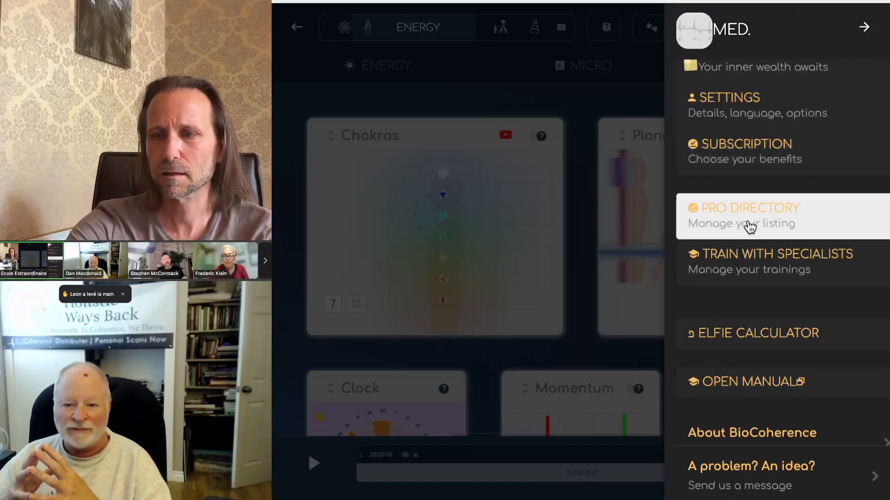
scroll(750, 227, "up", 6)
left_click(741, 268)
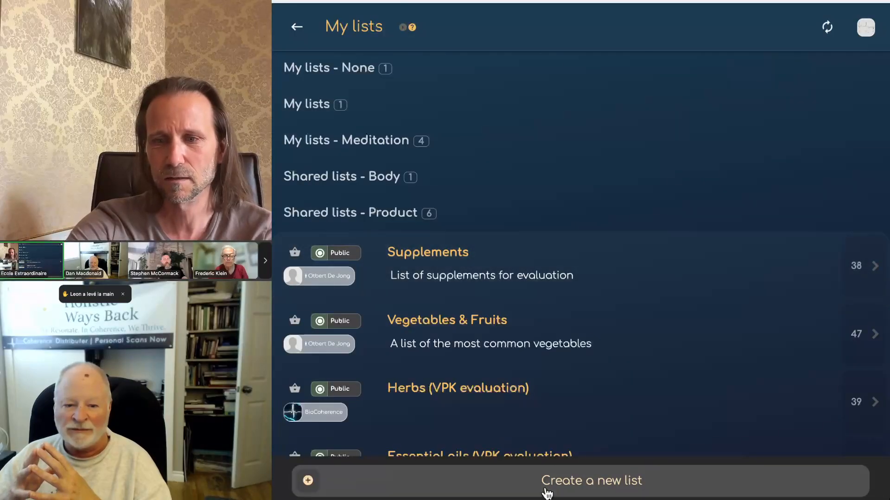
Step: Create a new Energy-category list titled 'Dan's homeopathy'
left_click(546, 489)
left_click(414, 136)
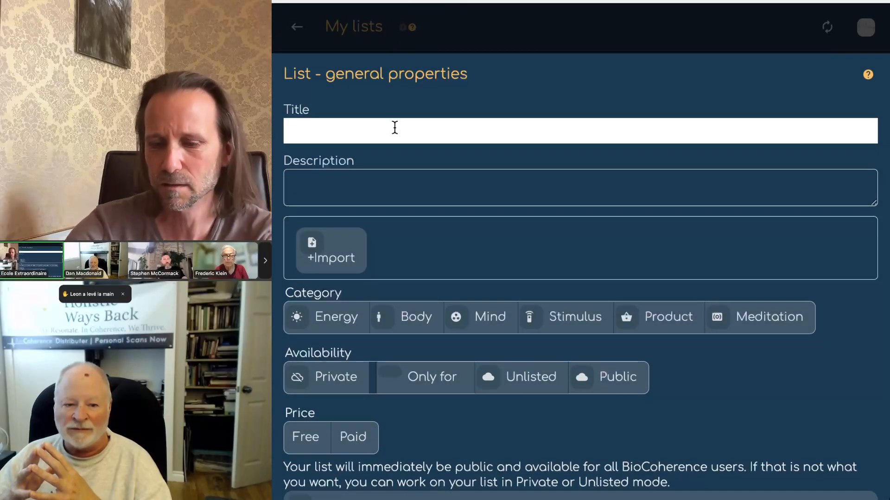
type("Dan's home")
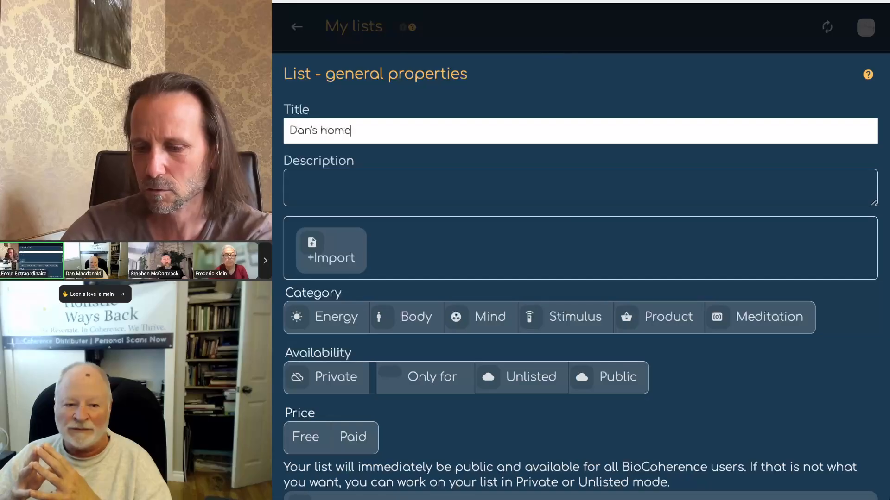
type("opathy")
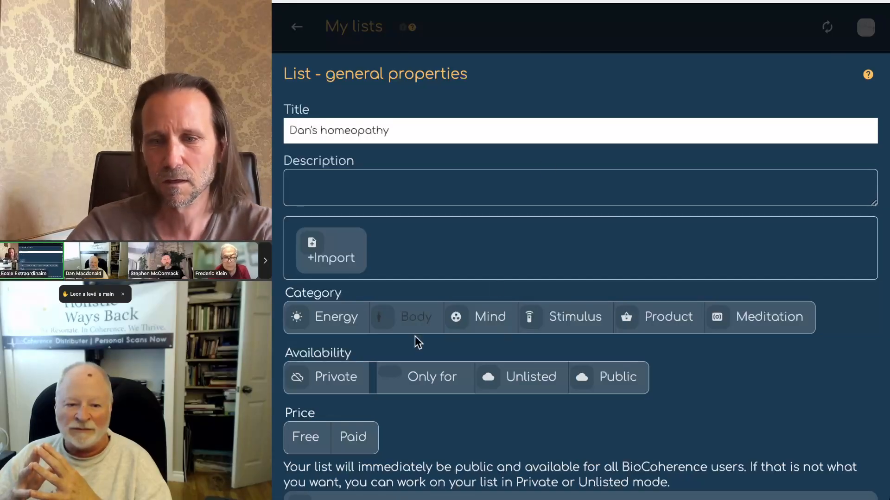
left_click(299, 321)
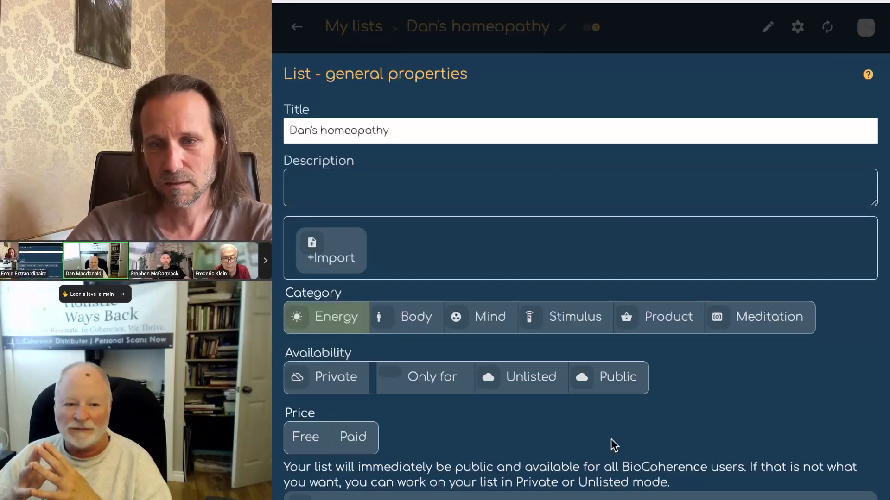
scroll(551, 421, "down", 1)
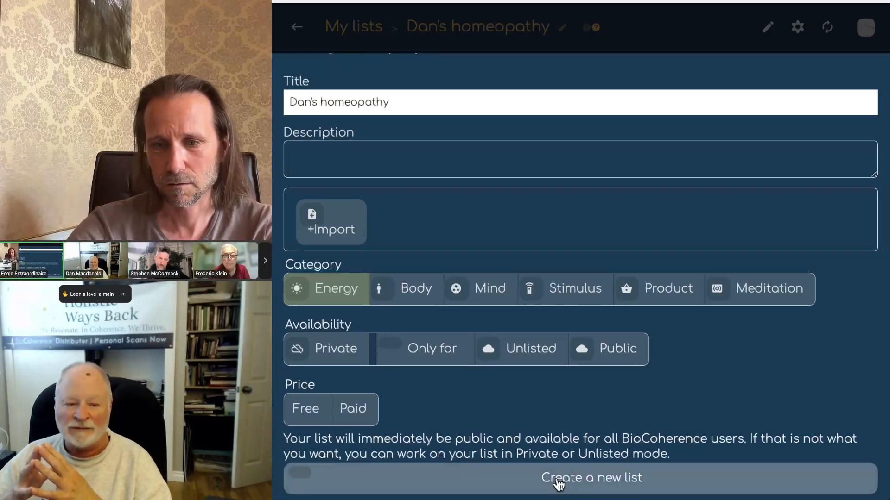
left_click(558, 481)
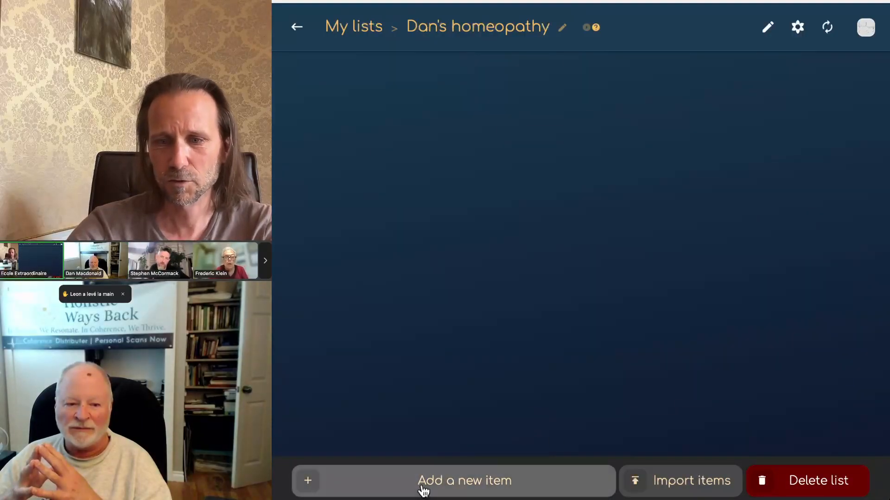
Step: Add an item 'Remedy 1' with Kapha, Pitta and Vata dosha actions and save it
left_click(424, 487)
left_click(334, 130)
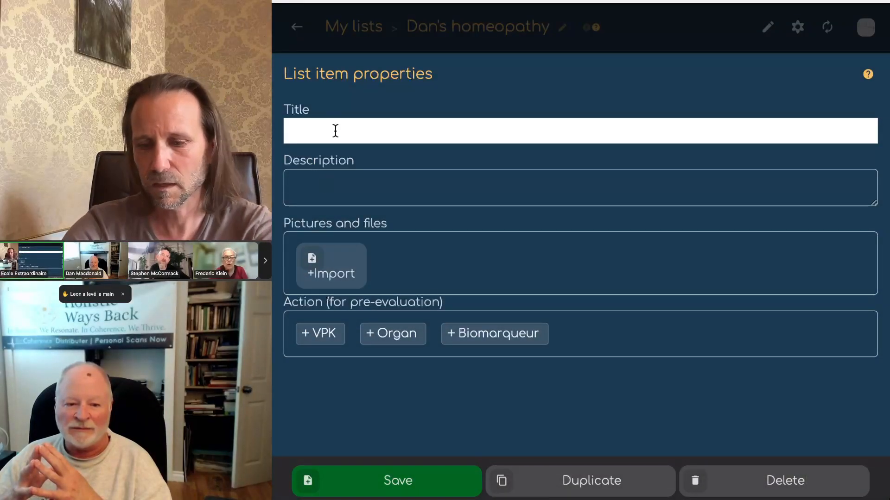
type("R")
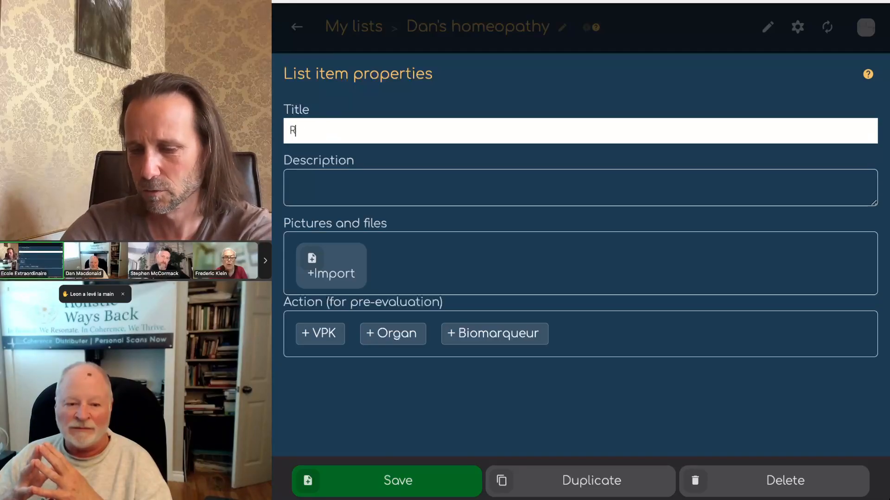
type("emedy 1")
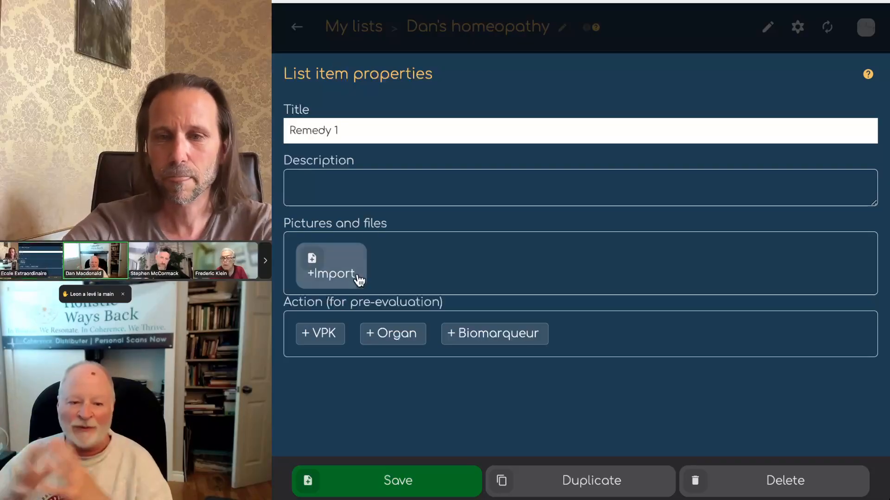
left_click(322, 334)
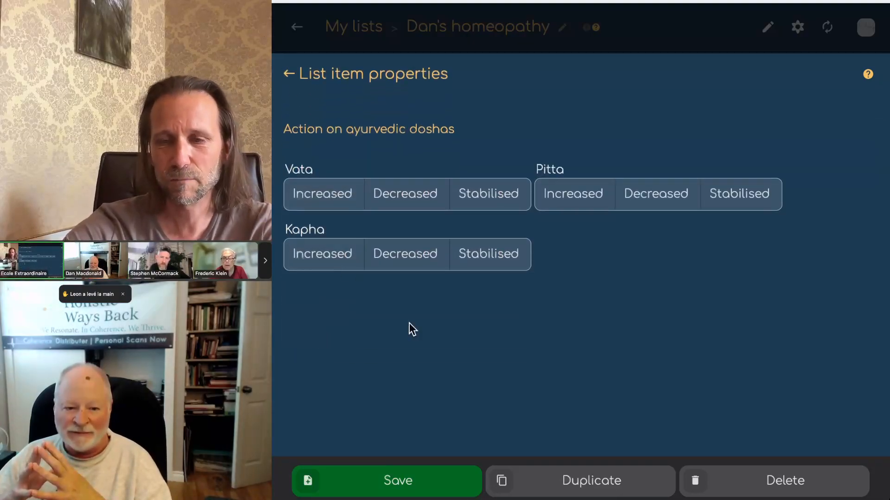
left_click(310, 200)
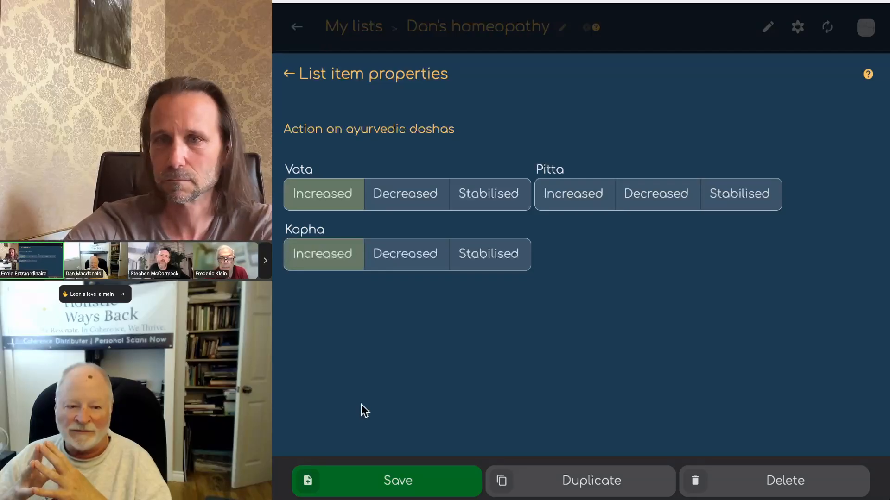
left_click(394, 481)
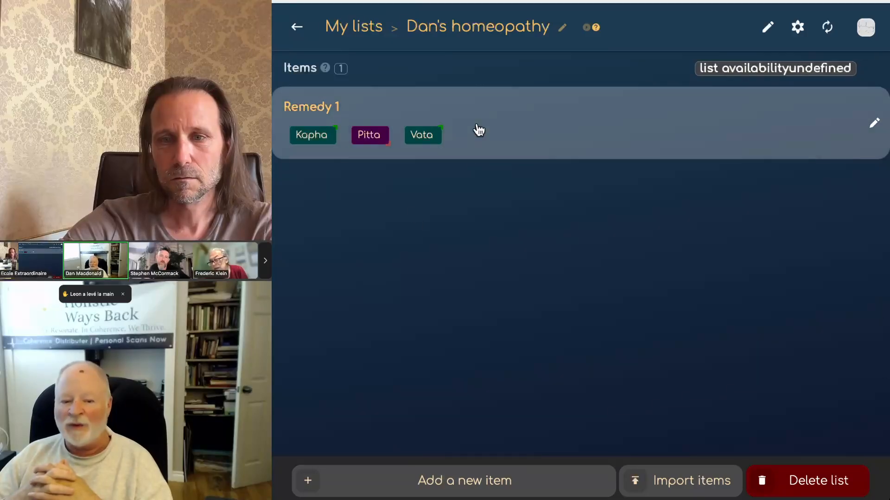
Step: Review Remedy 1's properties, then back out through My lists to the Energy analysis
left_click(477, 124)
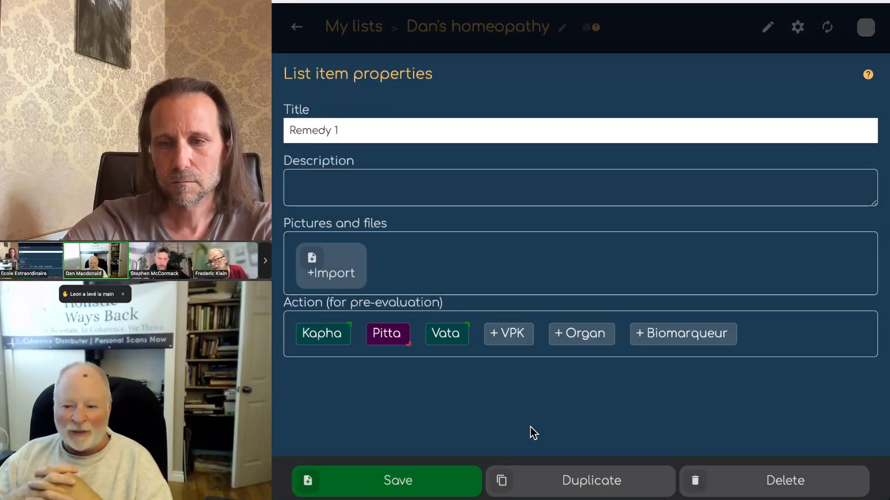
left_click(443, 32)
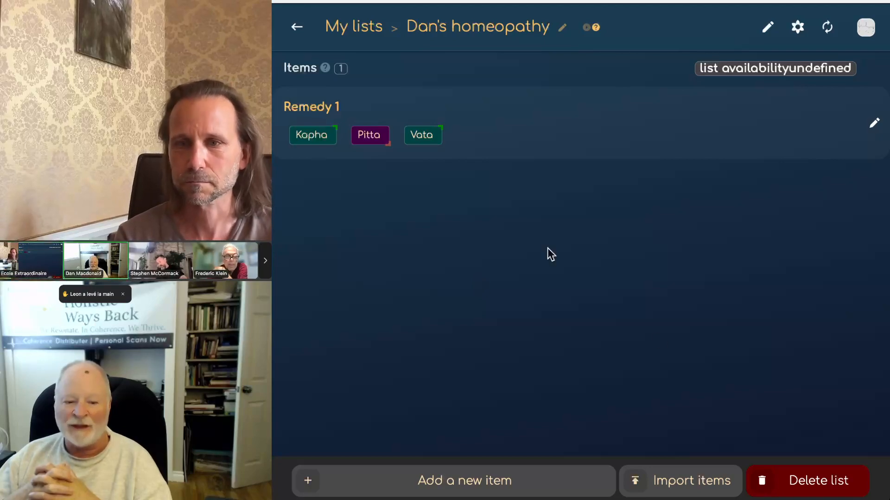
left_click(296, 27)
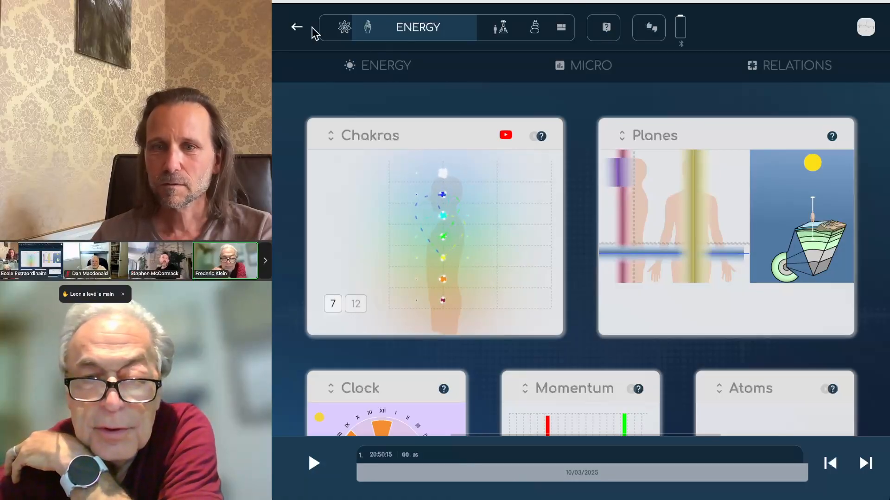
Step: Go back from the Energy analysis to the 07/03/2025 18:07:37 scan overview
left_click(297, 29)
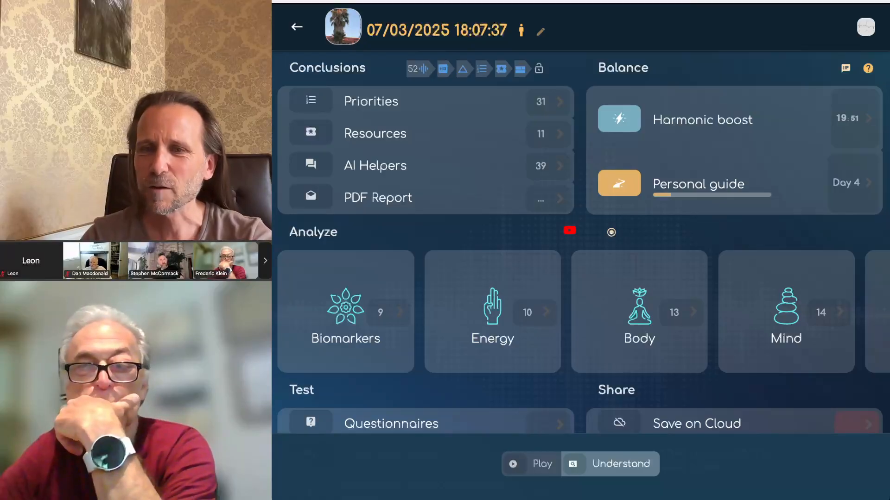
Step: Save the 07/03/2025 18:07:37 scan to BioCoherenceCloud with Save as Case Report enabled
left_click(396, 29)
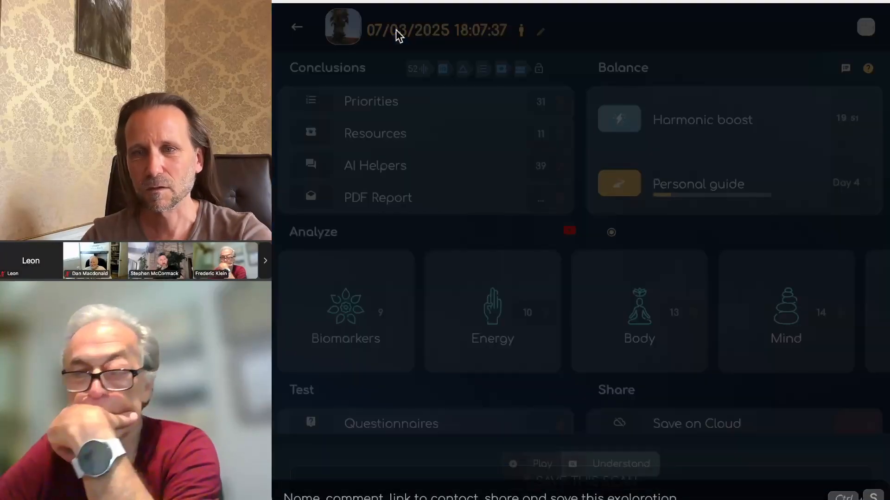
scroll(425, 297, "down", 2)
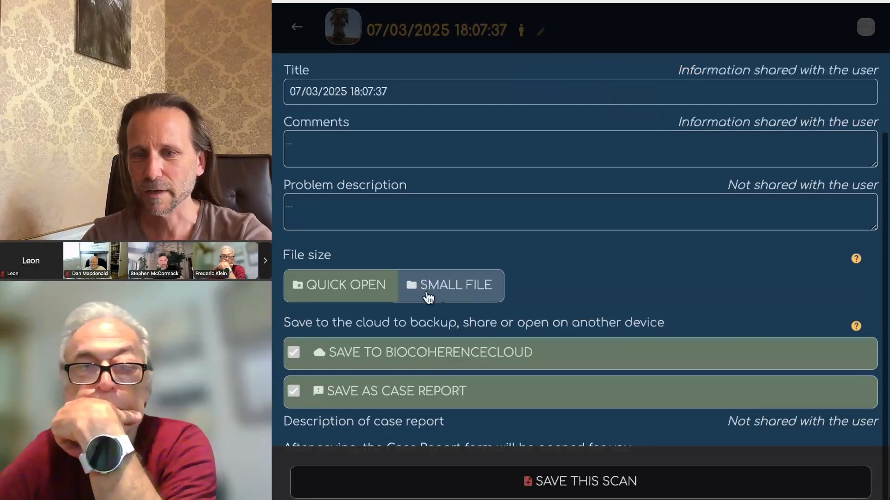
scroll(476, 394, "down", 1)
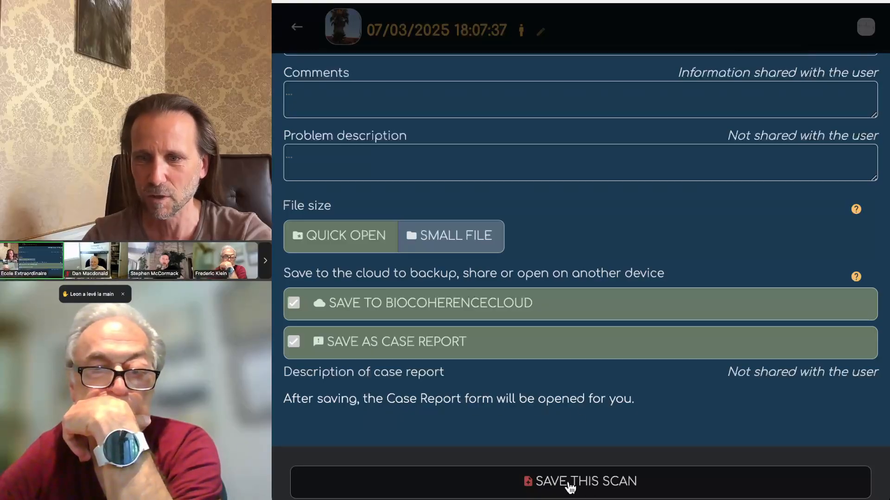
left_click(571, 487)
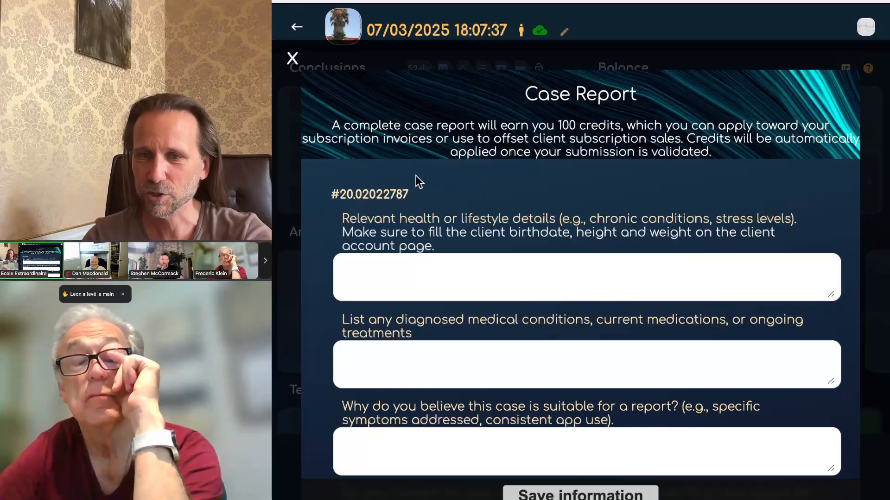
scroll(537, 262, "down", 10)
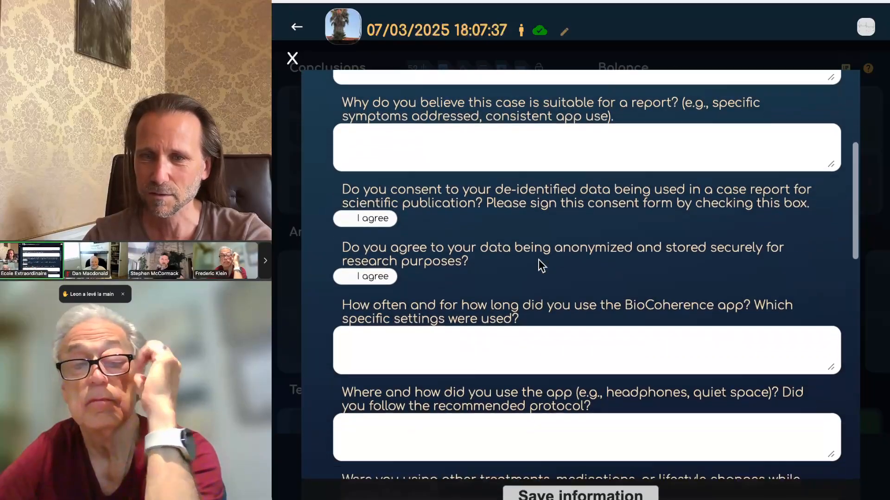
scroll(539, 262, "down", 12)
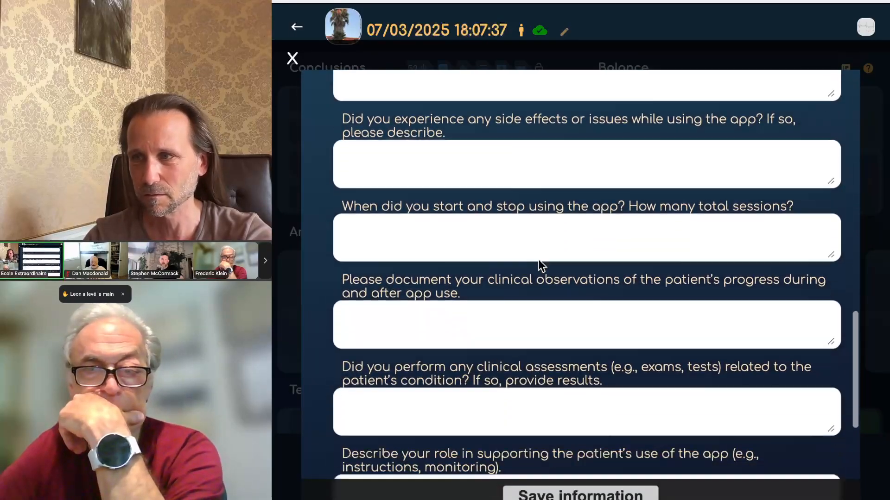
scroll(539, 260, "down", 5)
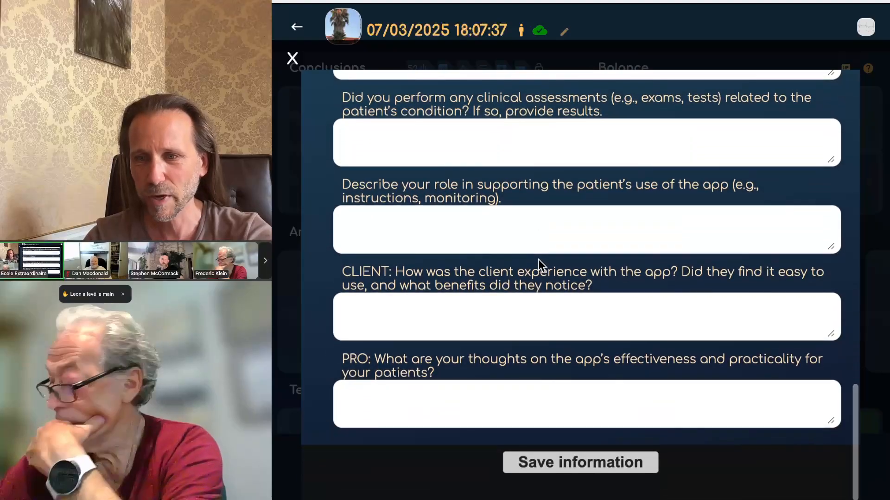
scroll(539, 259, "up", 18)
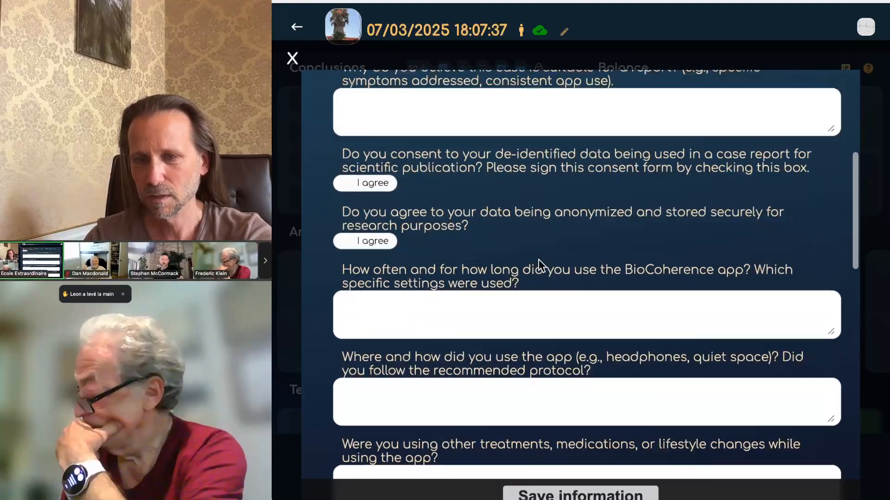
scroll(539, 260, "up", 4)
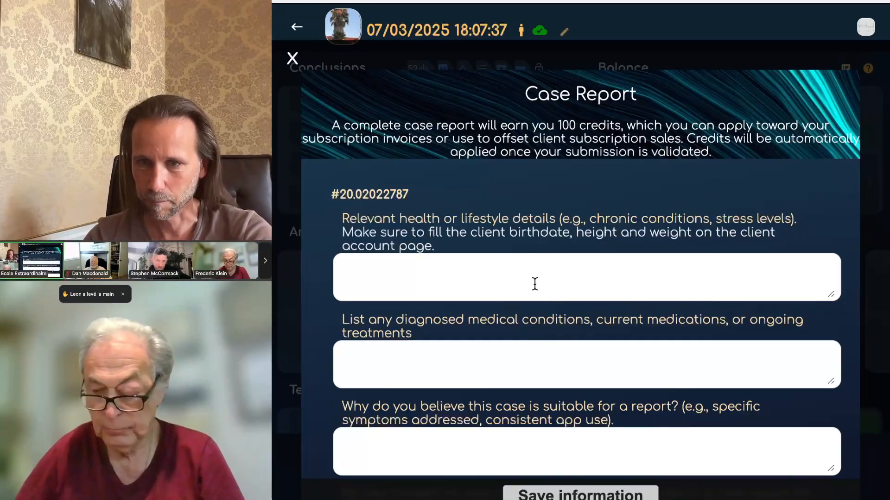
scroll(607, 384, "down", 1)
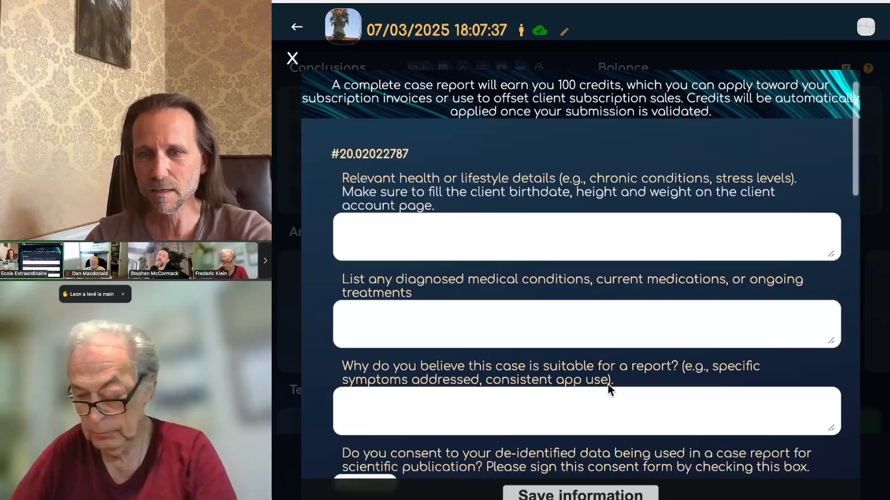
scroll(607, 385, "down", 3)
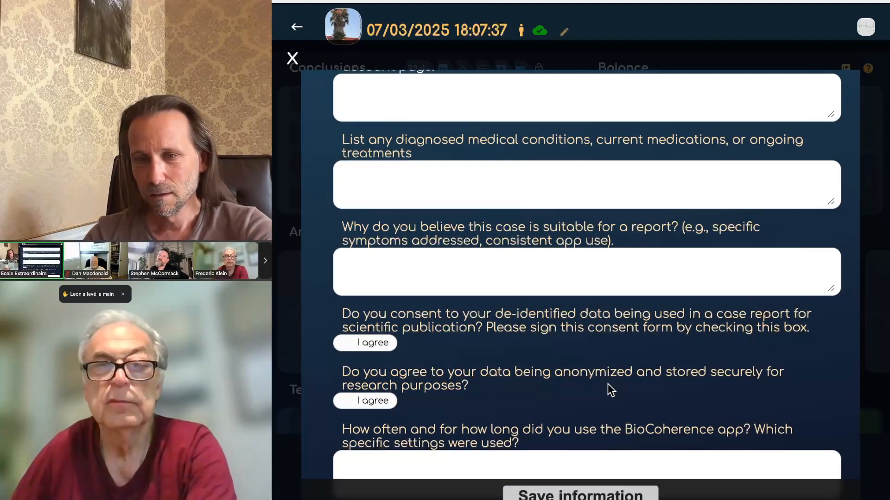
scroll(607, 384, "down", 3)
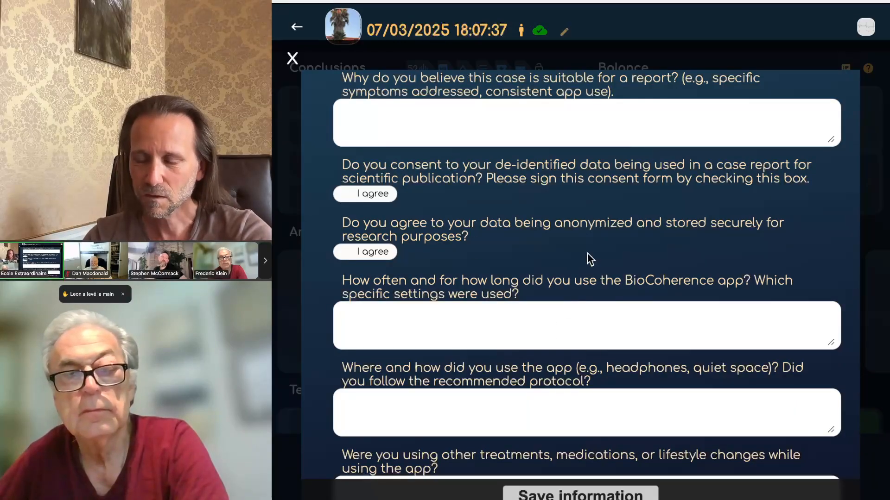
scroll(590, 259, "down", 6)
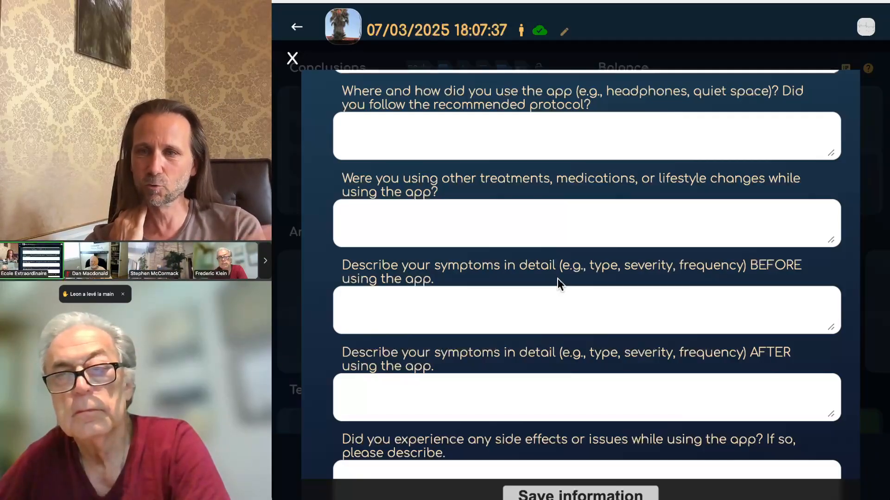
scroll(604, 288, "up", 10)
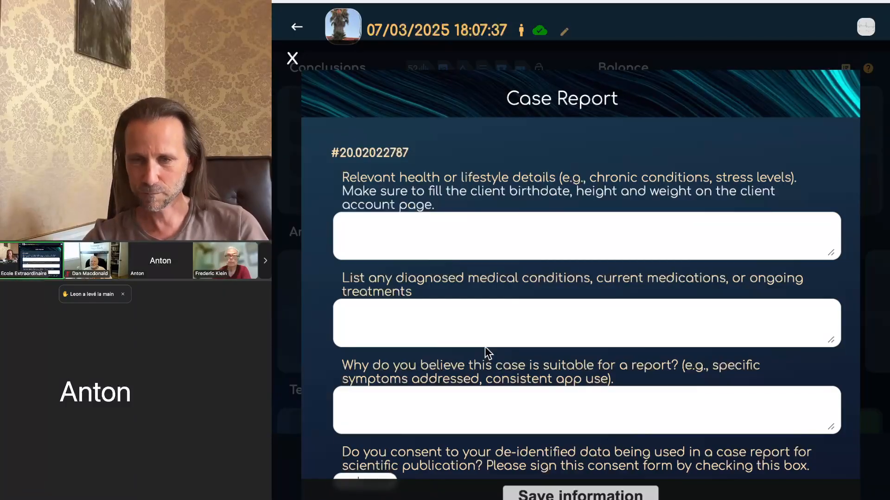
Step: Close the Case Report and bring up the scan's save form again
left_click(293, 58)
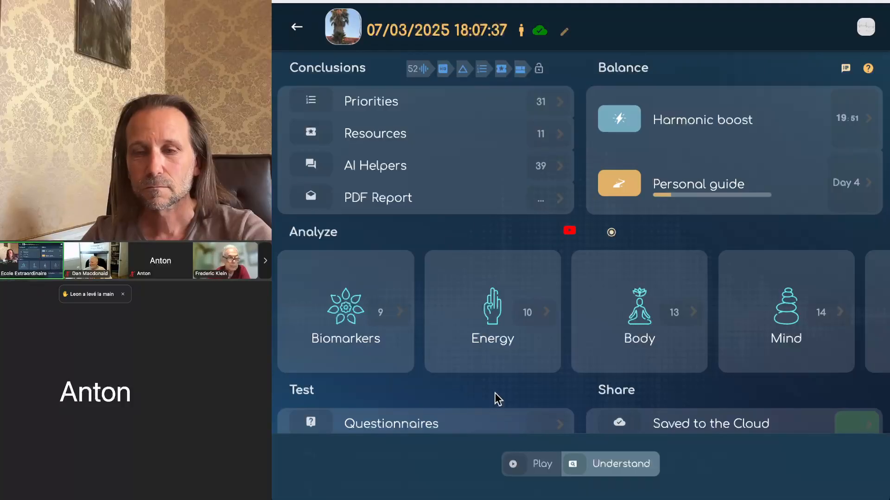
left_click(405, 29)
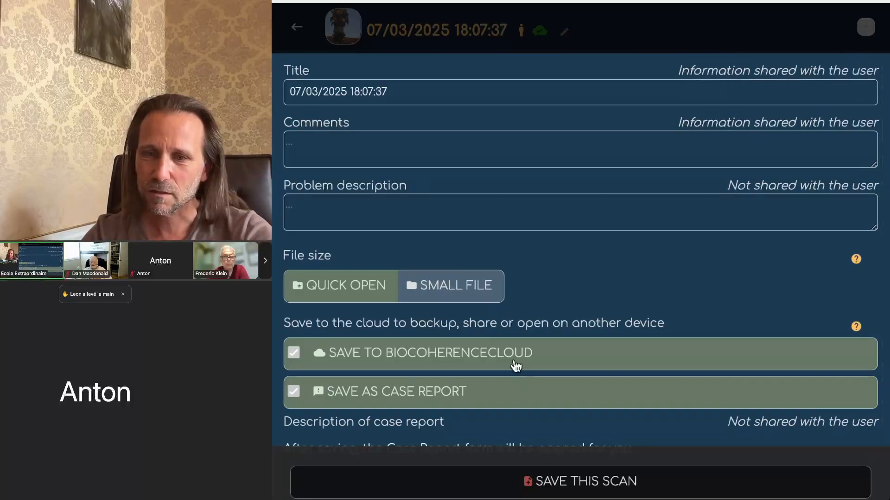
Step: Save the scan and submit a case report answering the health-details question with 'bla bla'
scroll(516, 366, "down", 1)
left_click(572, 494)
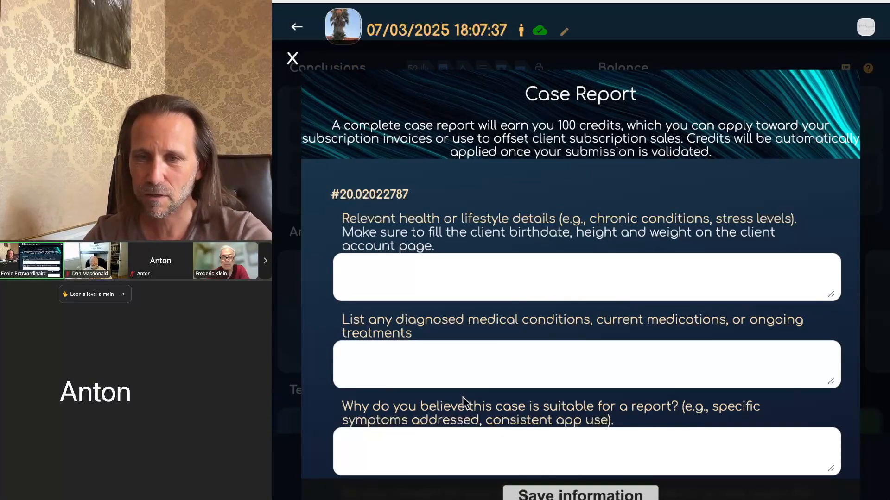
left_click(533, 257)
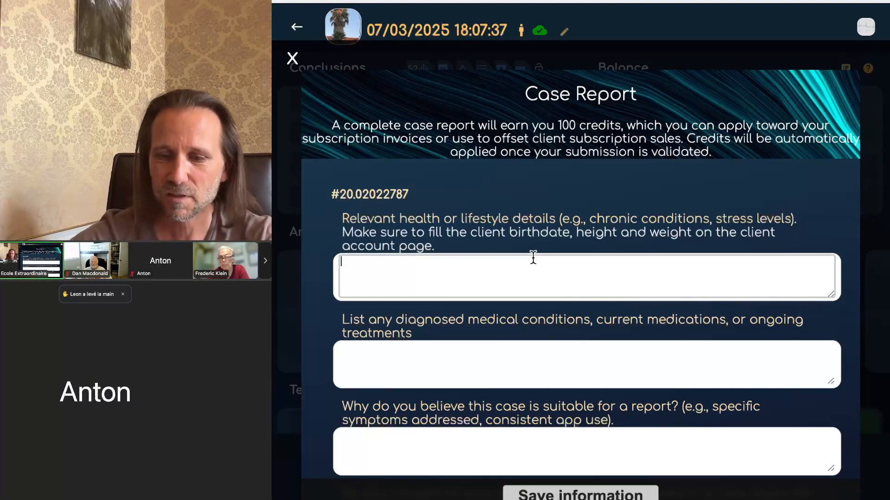
type("bla bla")
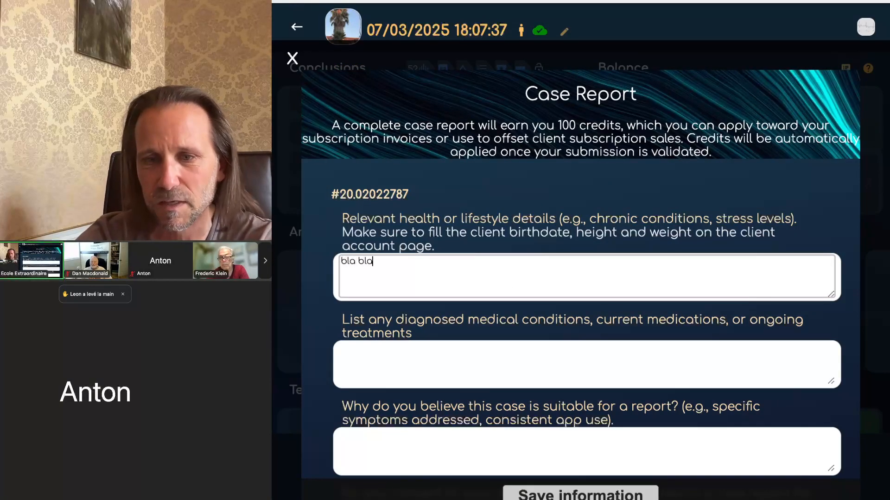
left_click(580, 494)
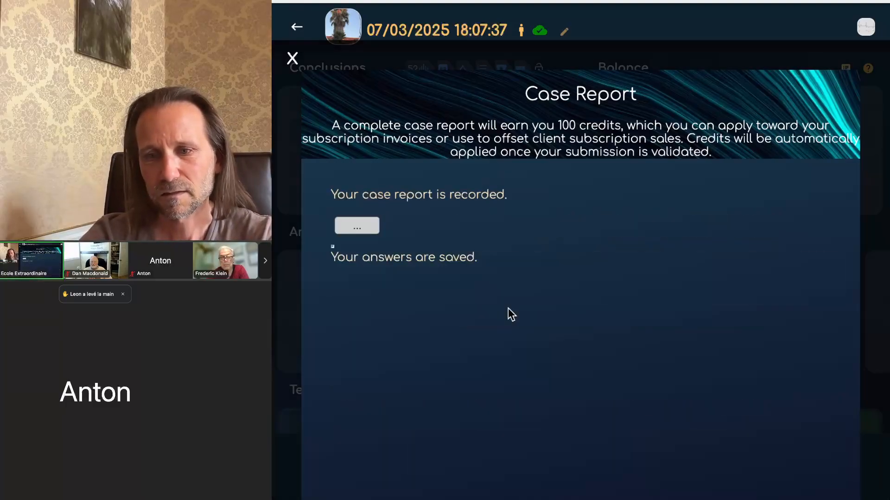
left_click(293, 56)
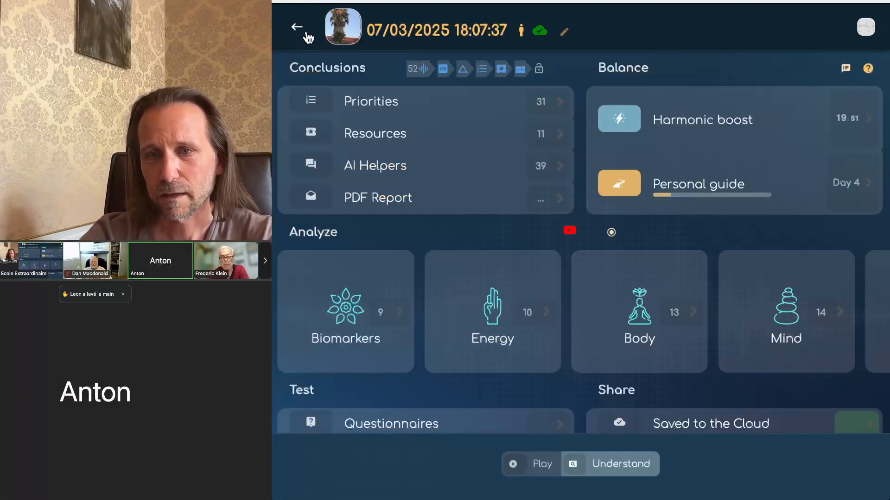
Step: Re-save the scan and check its case report's health-details answer still reads 'bla bla'
left_click(298, 28)
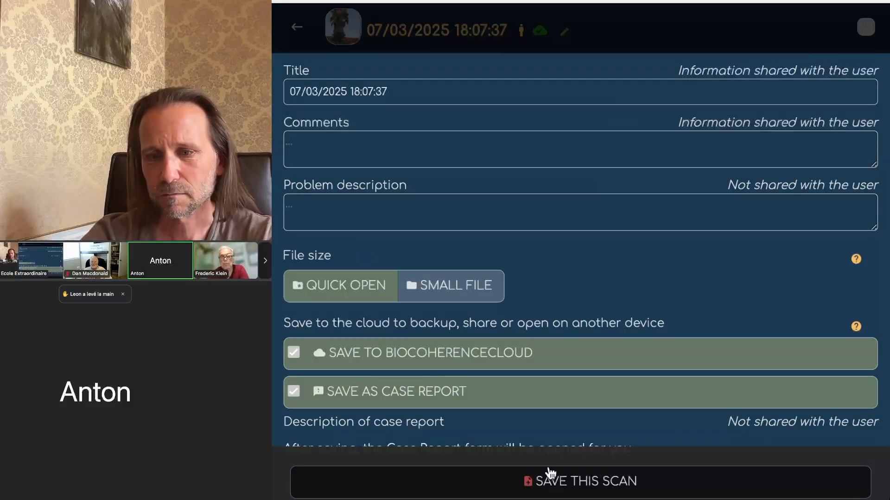
left_click(555, 481)
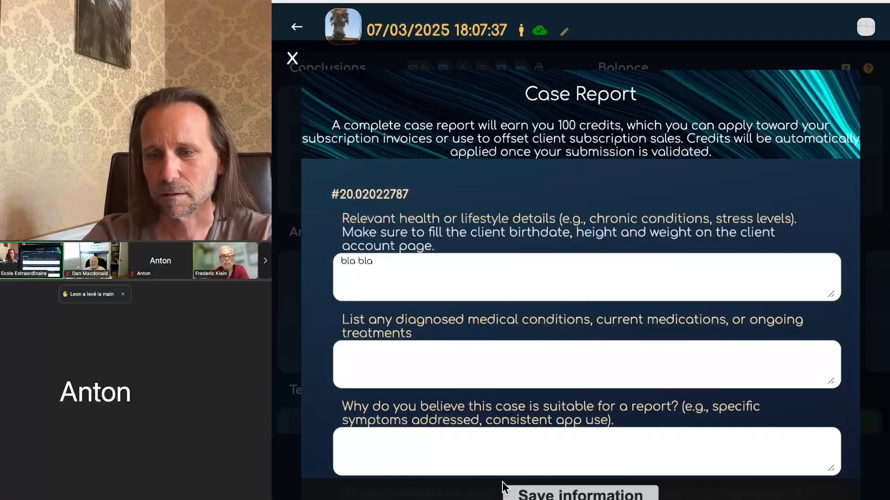
left_click(387, 275)
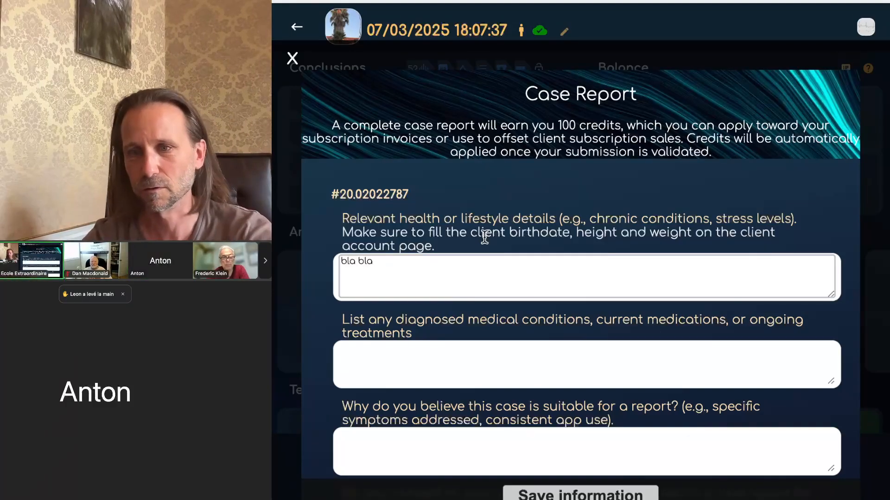
Step: Dismiss the Case Report form to return to the cloud-saved scan overview
left_click(602, 46)
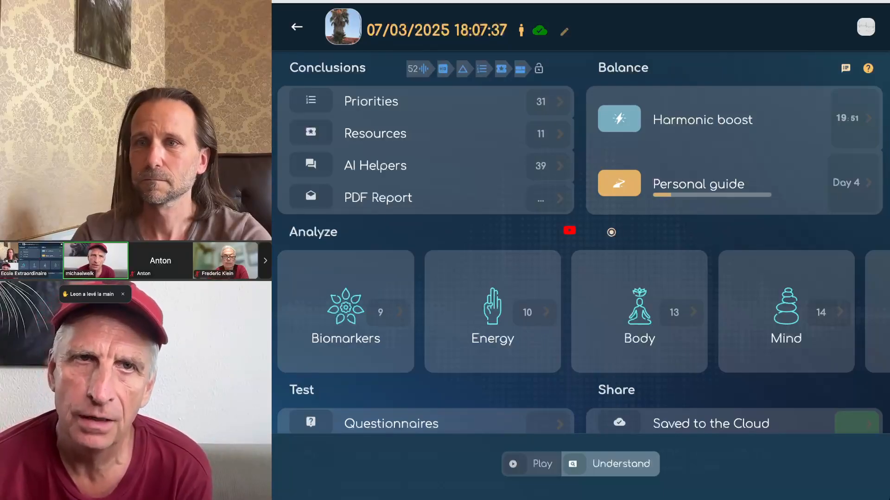
Step: Open TEST LISTS and expand Shared lists - Body, revealing the 7-item Evening list
left_click(865, 31)
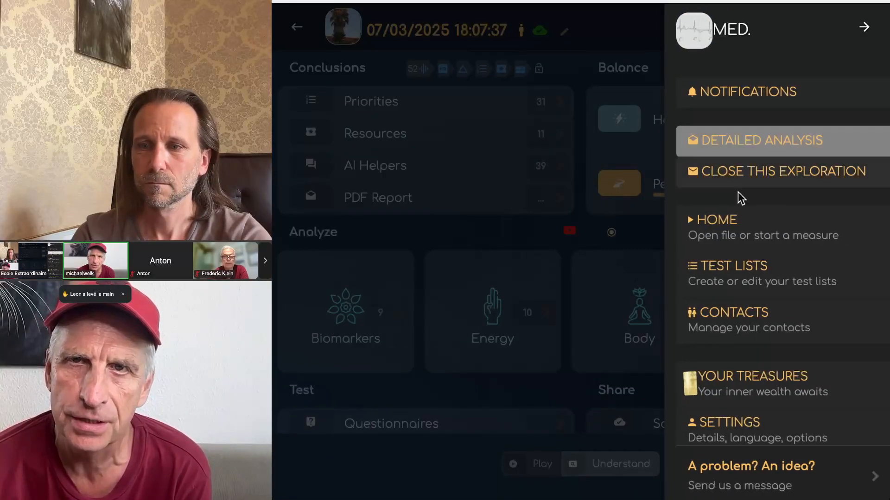
left_click(738, 264)
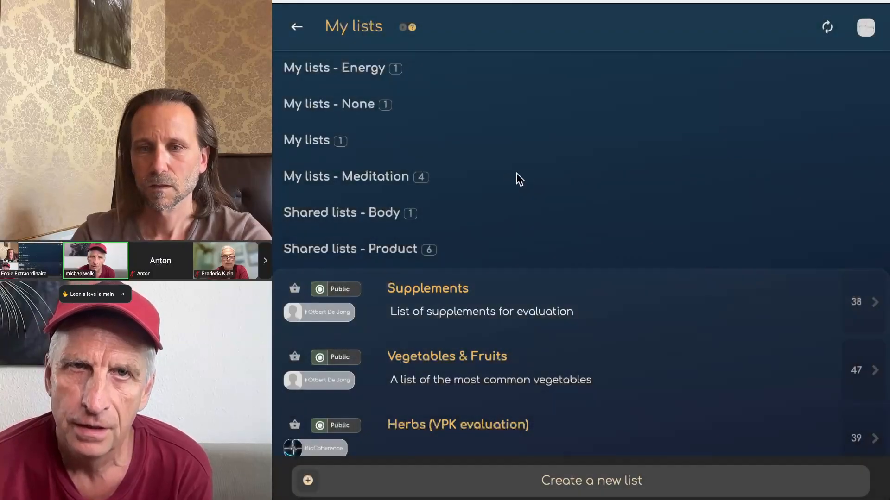
scroll(377, 253, "down", 5)
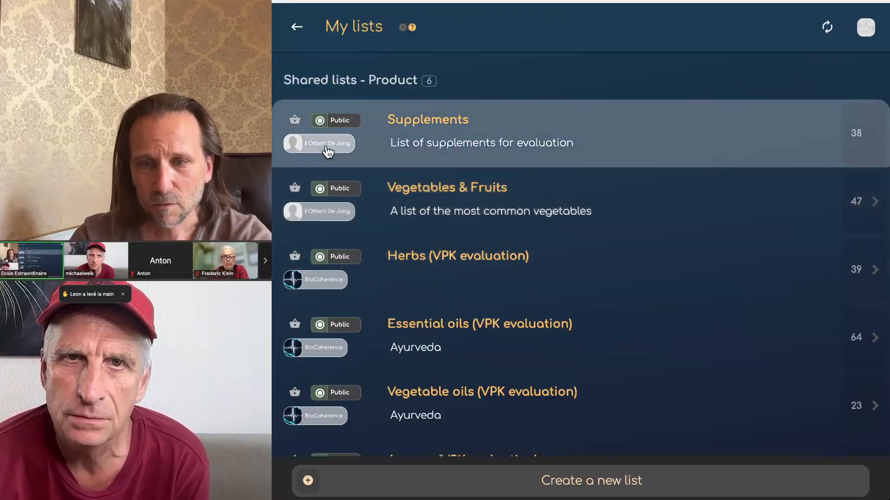
scroll(438, 318, "down", 4)
scroll(440, 320, "up", 3)
scroll(440, 320, "up", 1)
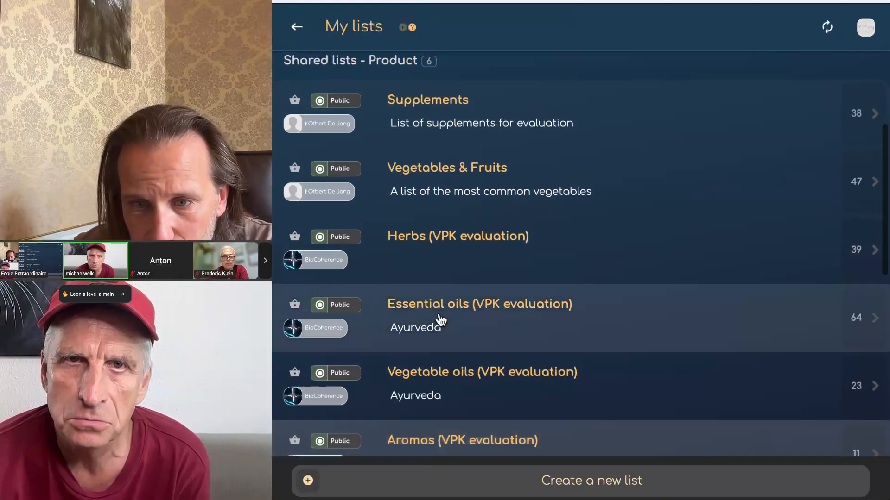
scroll(640, 180, "up", 5)
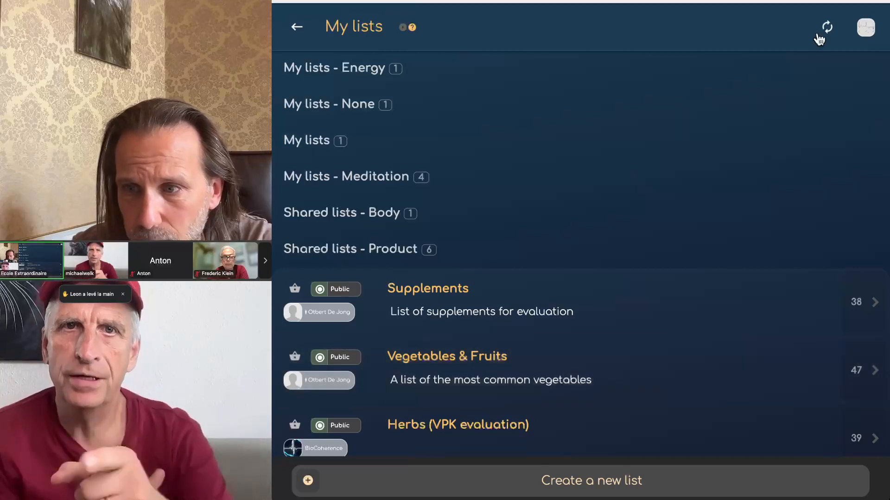
left_click(338, 212)
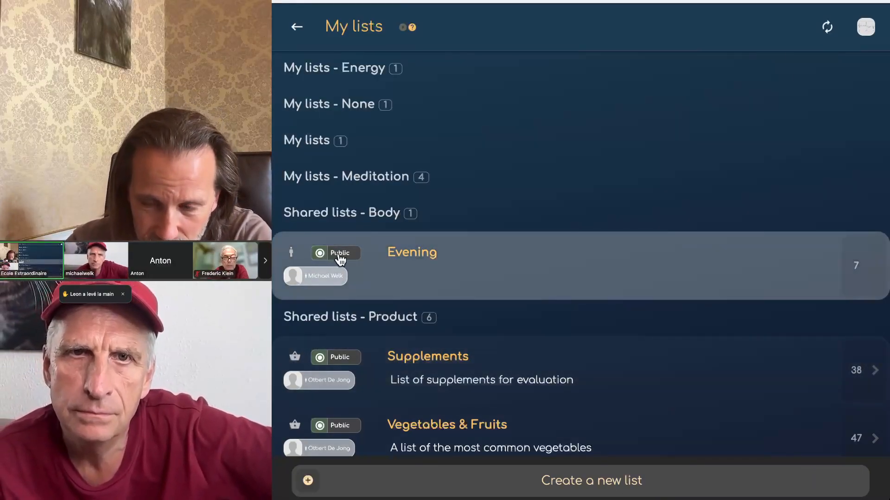
left_click(428, 263)
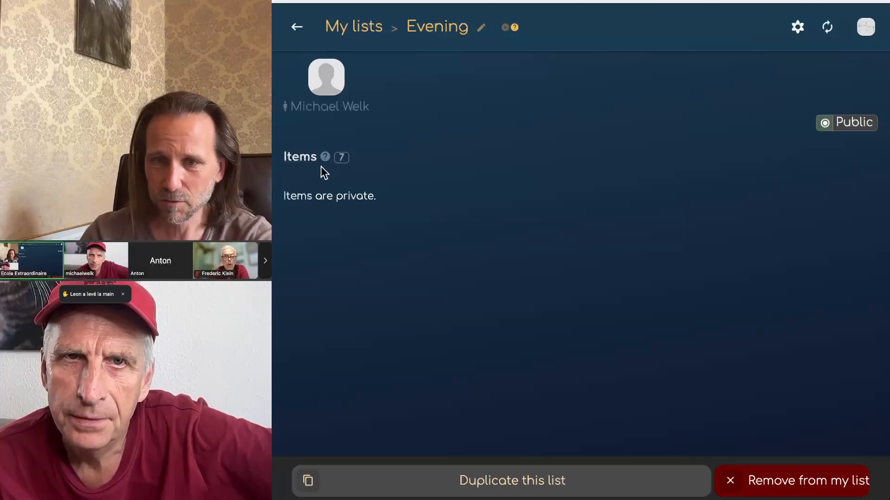
left_click(825, 24)
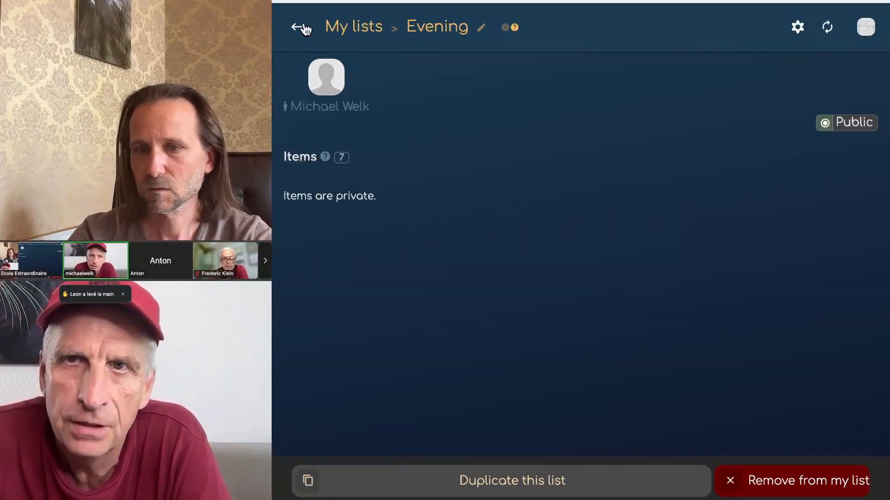
left_click(298, 29)
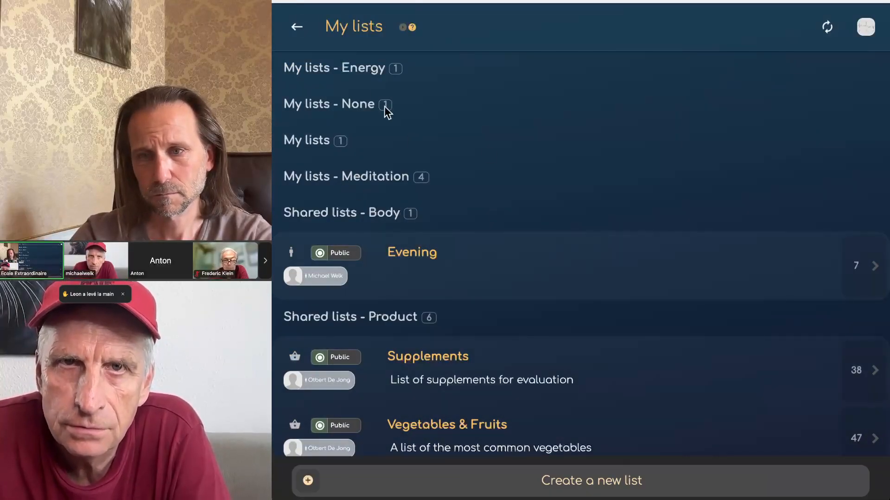
left_click(340, 66)
left_click(340, 65)
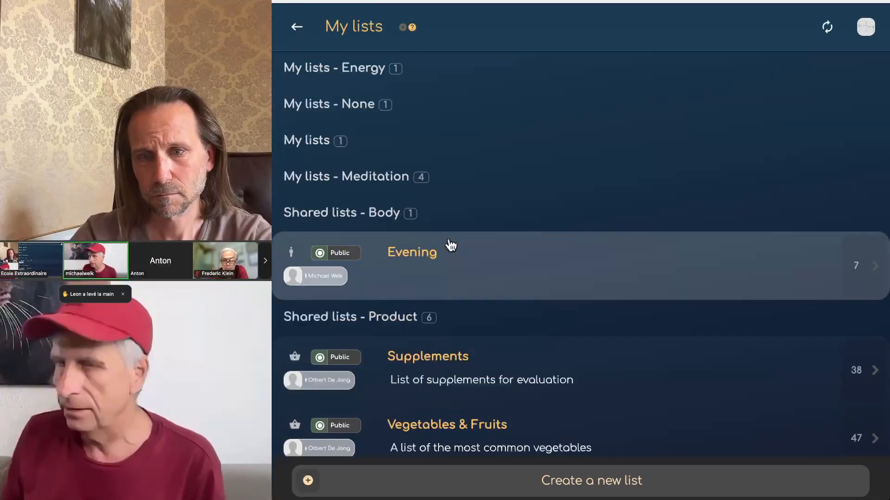
scroll(448, 244, "down", 8)
scroll(449, 244, "up", 8)
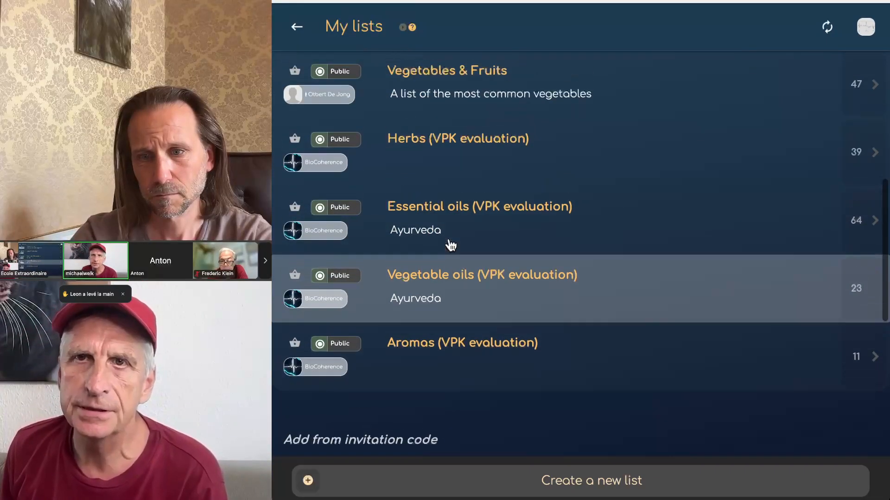
scroll(448, 244, "down", 2)
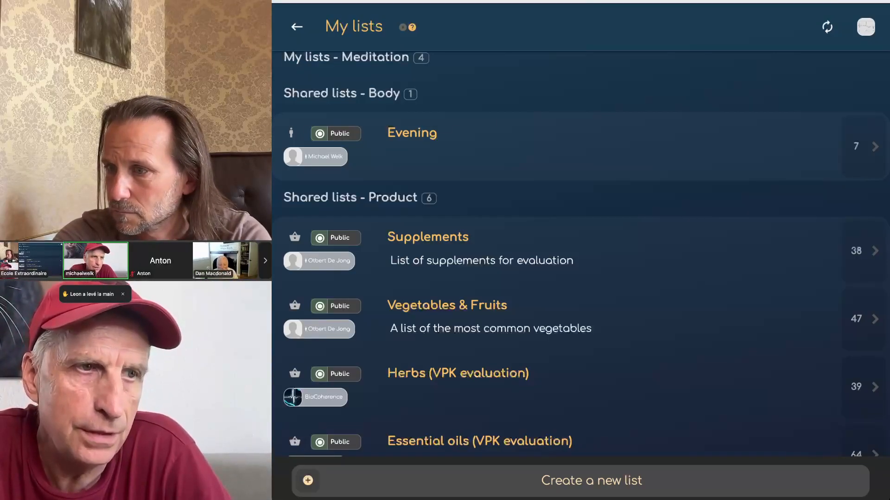
scroll(425, 189, "up", 1)
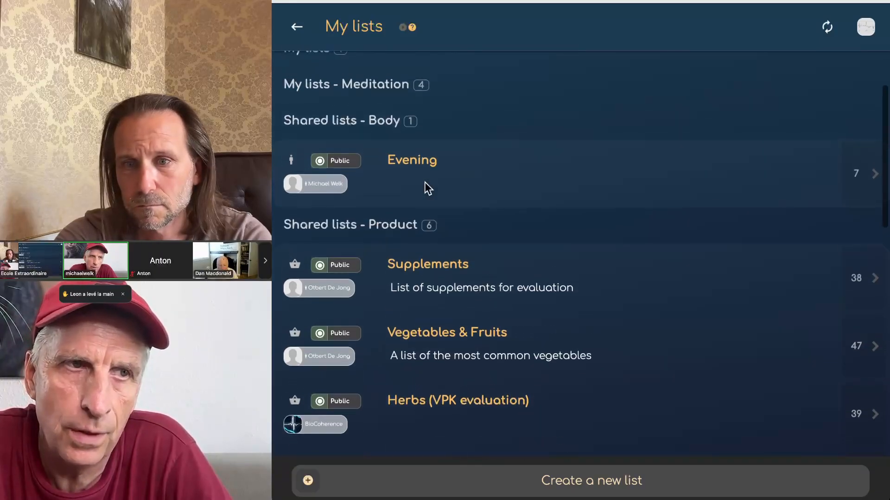
left_click(829, 29)
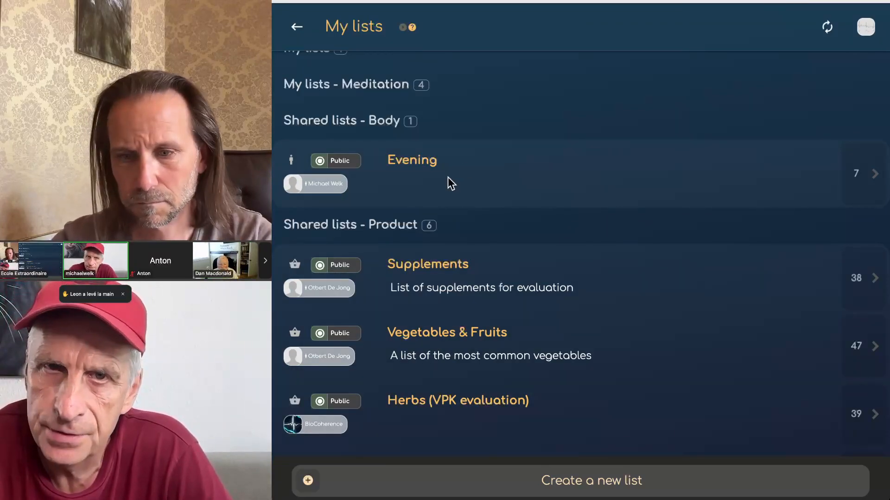
scroll(448, 324, "down", 7)
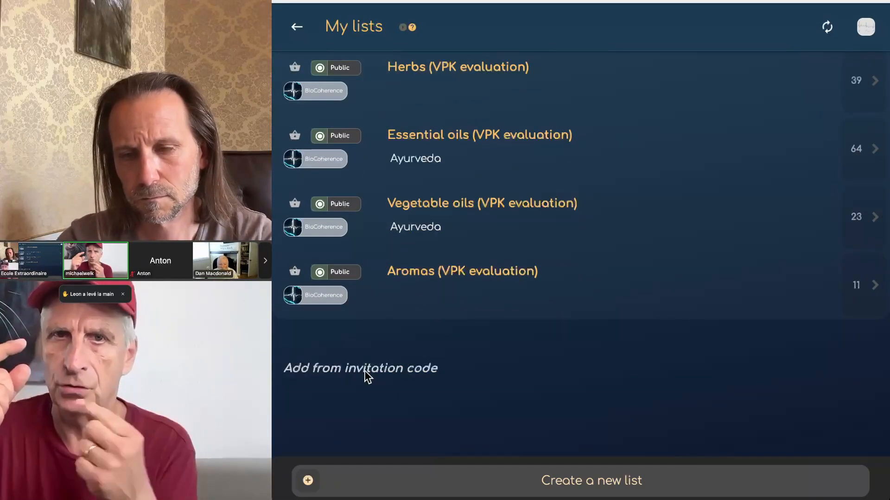
Step: Paste the list invitation code into the Add from invitation code field and submit it
left_click(367, 373)
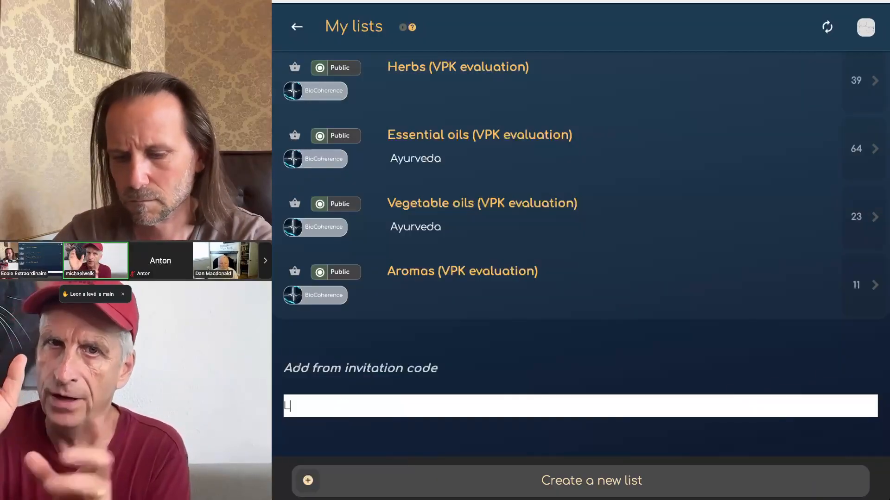
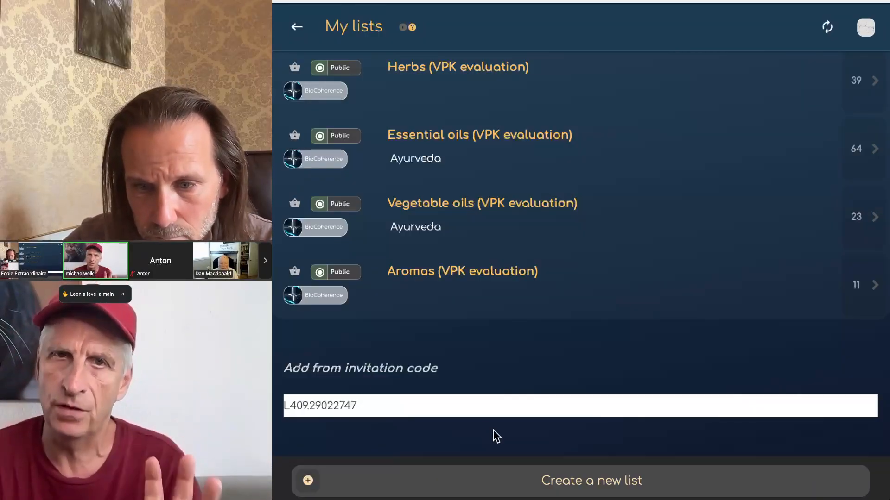
key("Return")
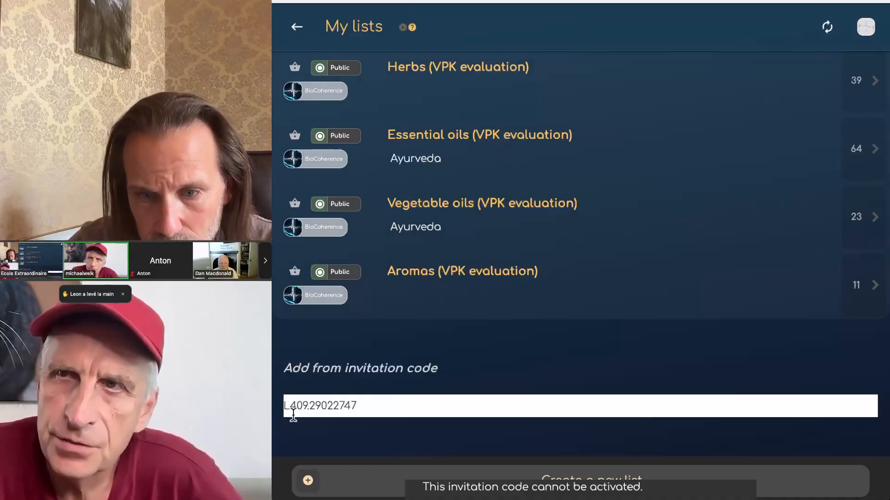
Step: Correct the rejected code by replacing a stray dot with 'a', then resubmit it
left_click(290, 406)
left_click(308, 406)
key("BackSpace")
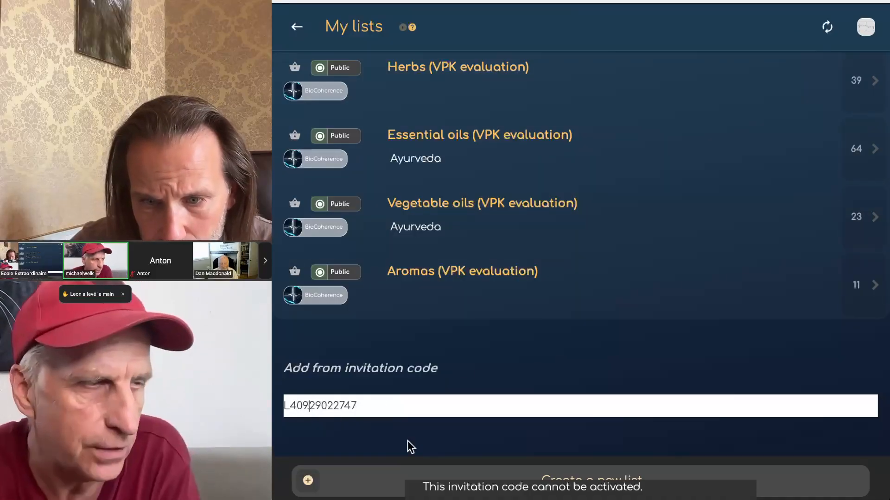
type("a")
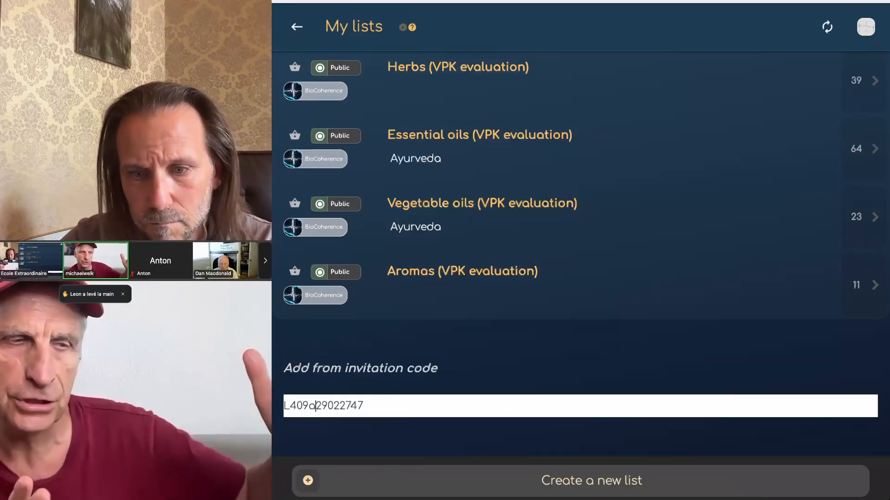
left_click(525, 349)
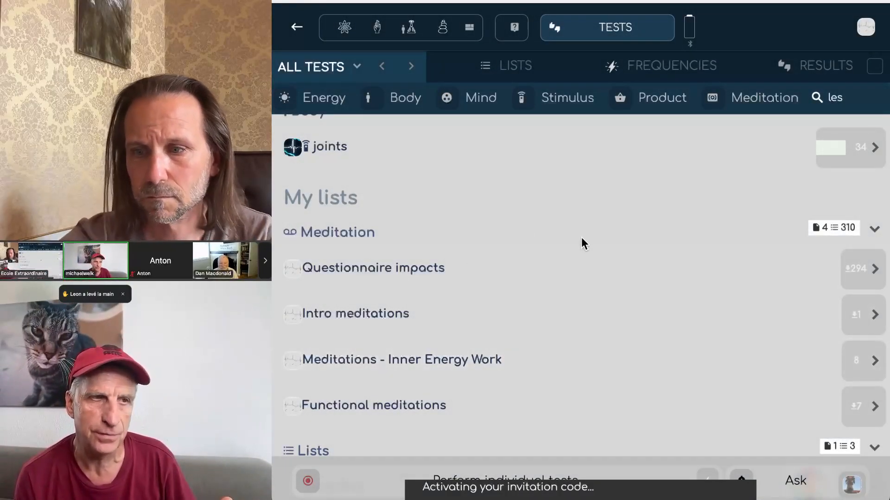
Step: Expand the untested Products and Body categories on the Tests page
scroll(582, 243, "down", 5)
scroll(582, 242, "down", 1)
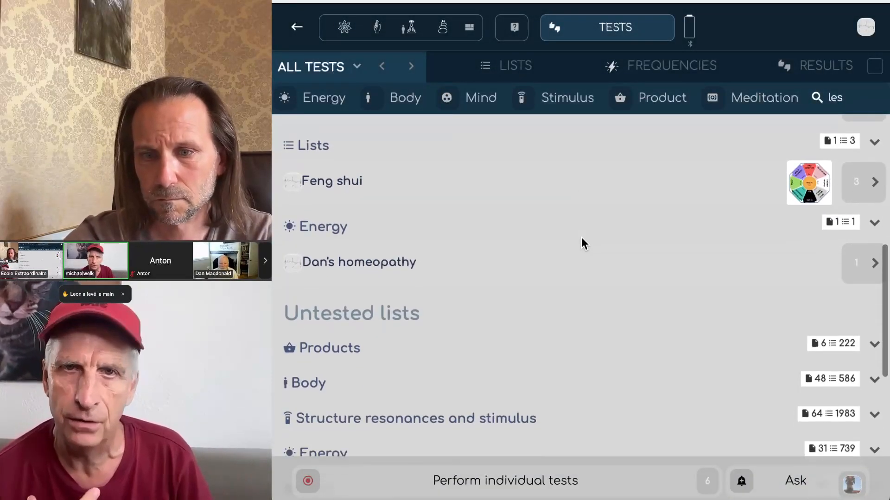
scroll(583, 243, "down", 3)
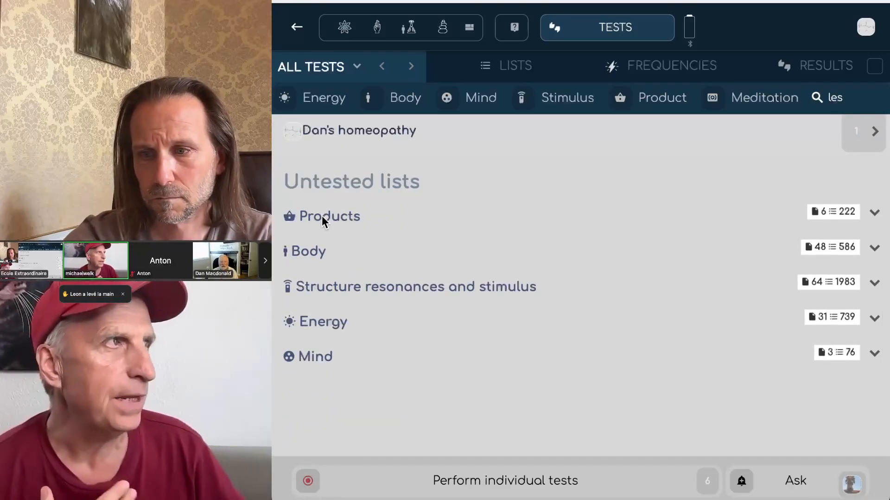
left_click(325, 220)
scroll(452, 327, "down", 4)
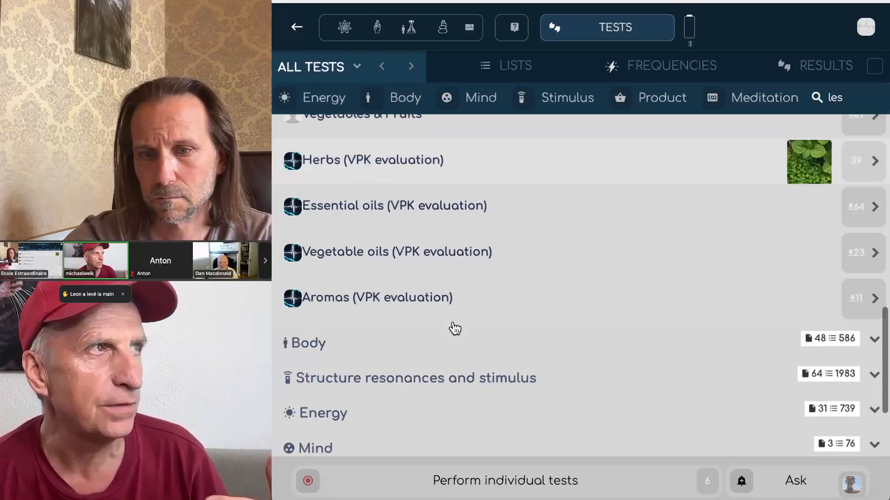
left_click(314, 349)
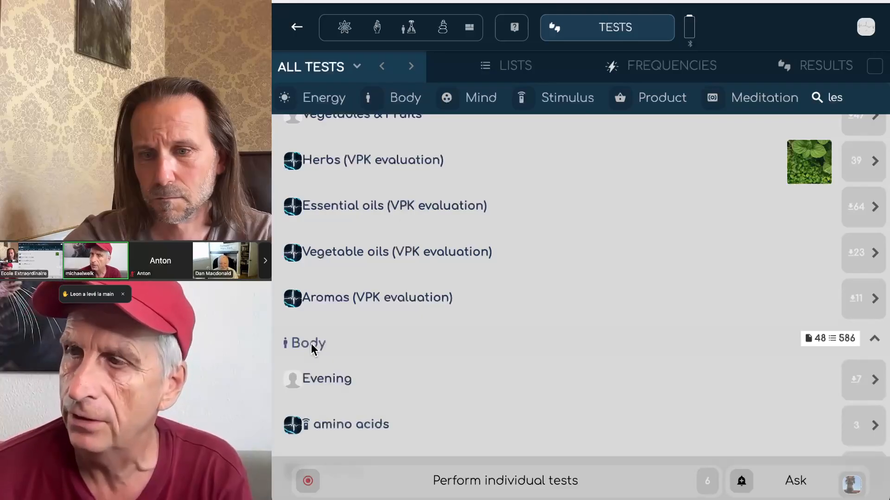
Step: Check the shared Evening list under Body, return, and bring up the main menu
scroll(369, 408, "down", 4)
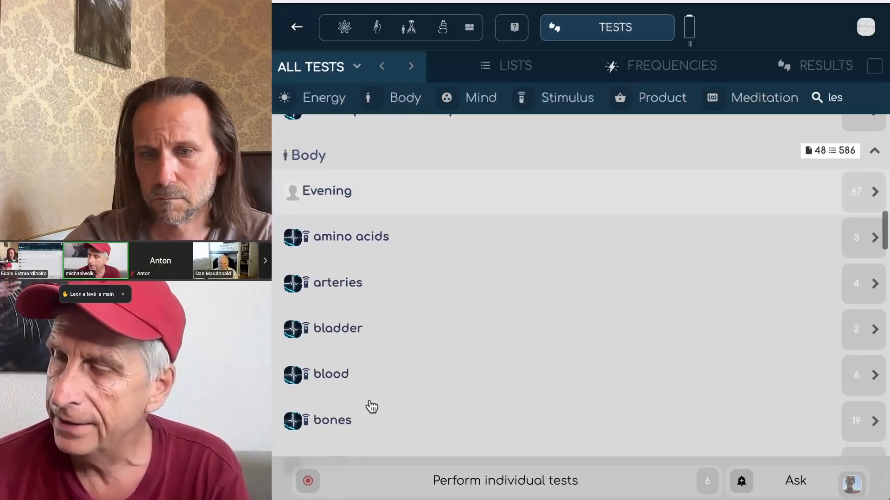
scroll(369, 407, "up", 2)
left_click(323, 283)
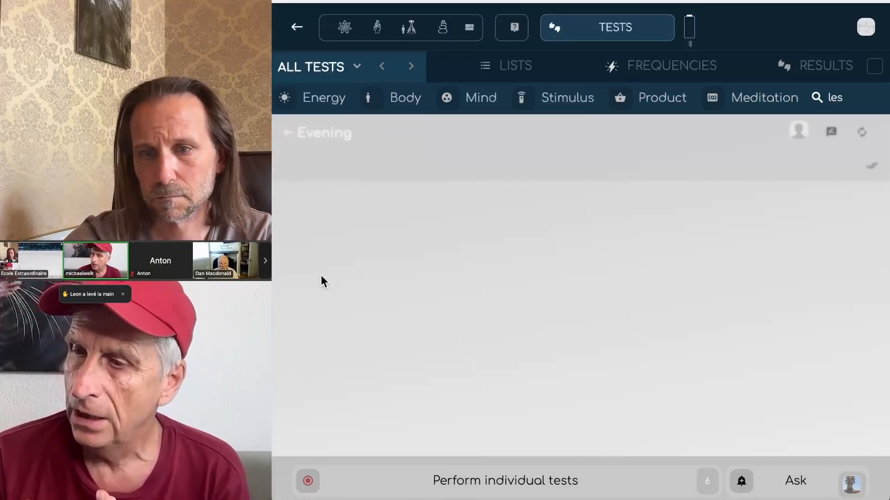
left_click(287, 133)
scroll(452, 259, "down", 10)
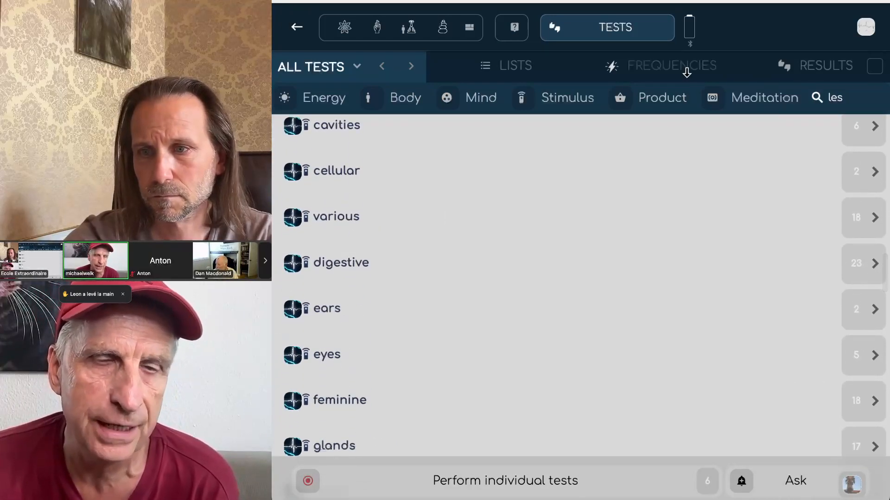
left_click(866, 28)
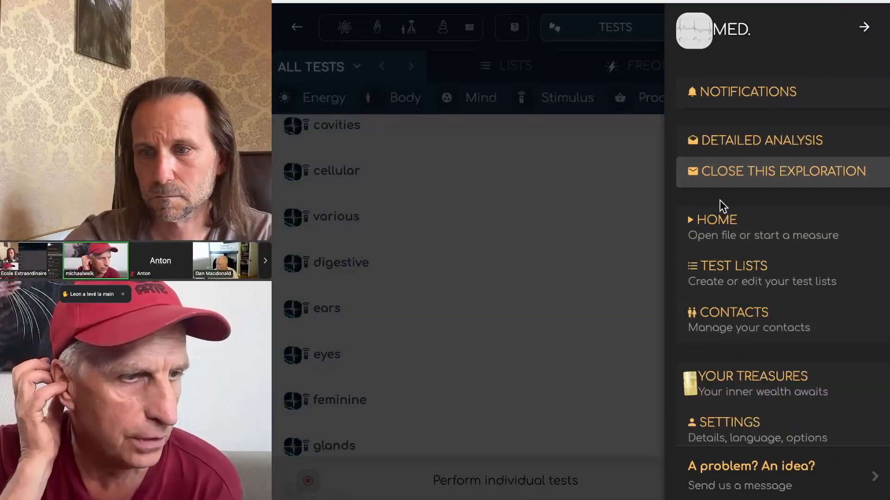
Step: Refresh Test lists, confirm Floor plan appears under My lists, then return to Tests
left_click(729, 263)
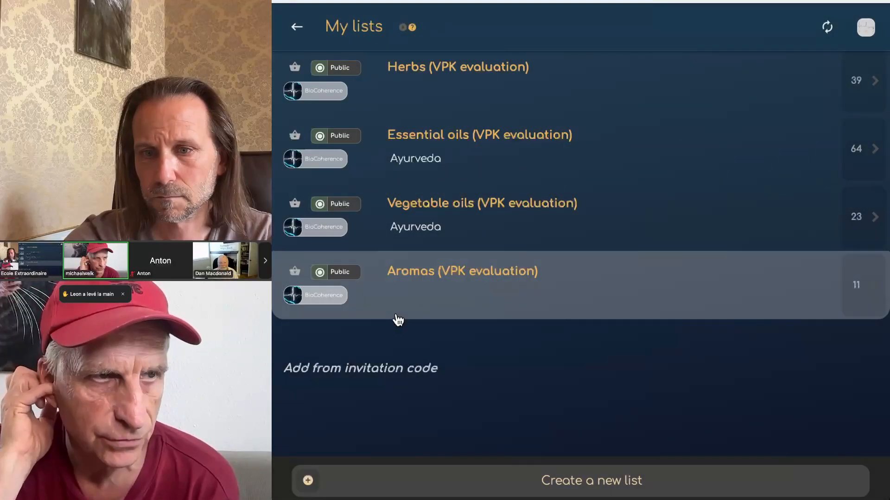
scroll(449, 324, "up", 8)
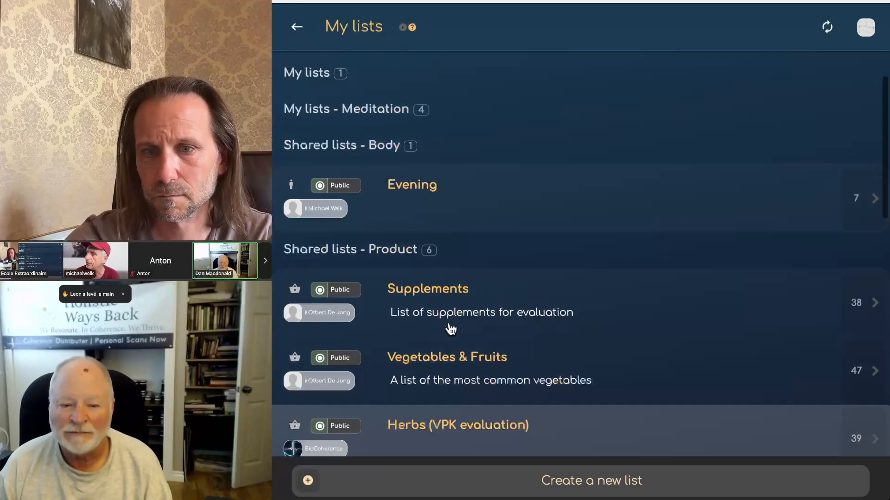
left_click(832, 28)
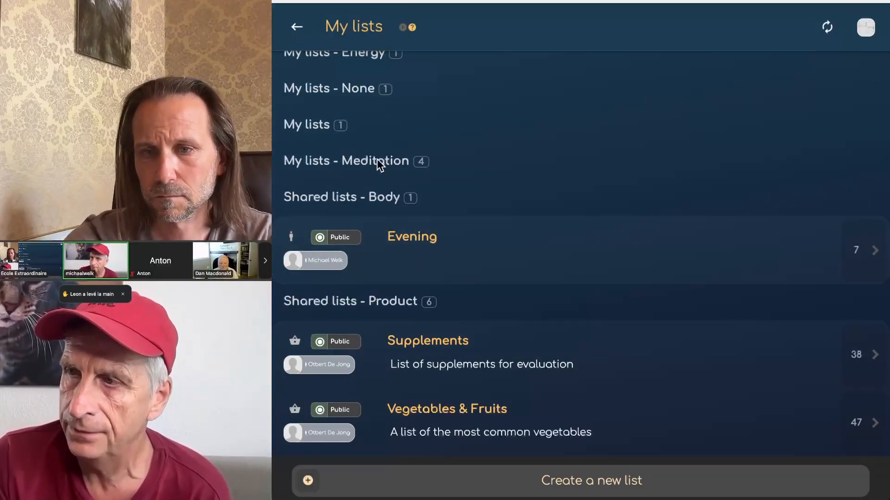
left_click(328, 130)
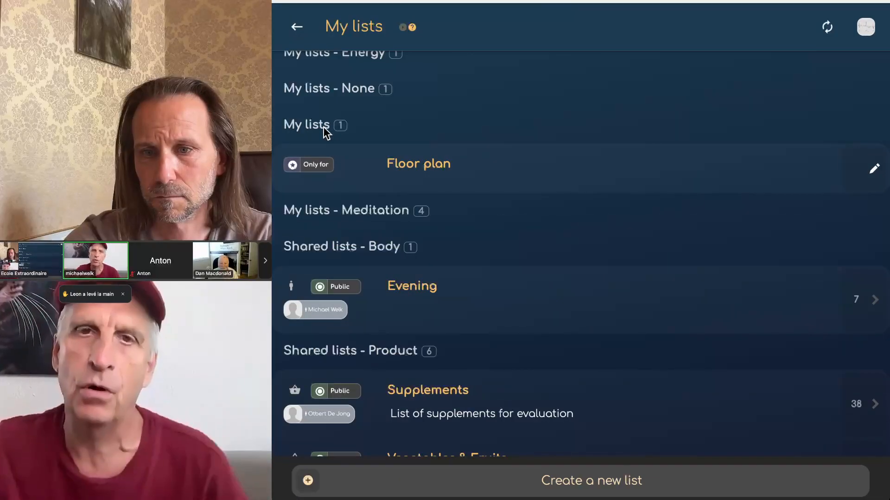
left_click(295, 27)
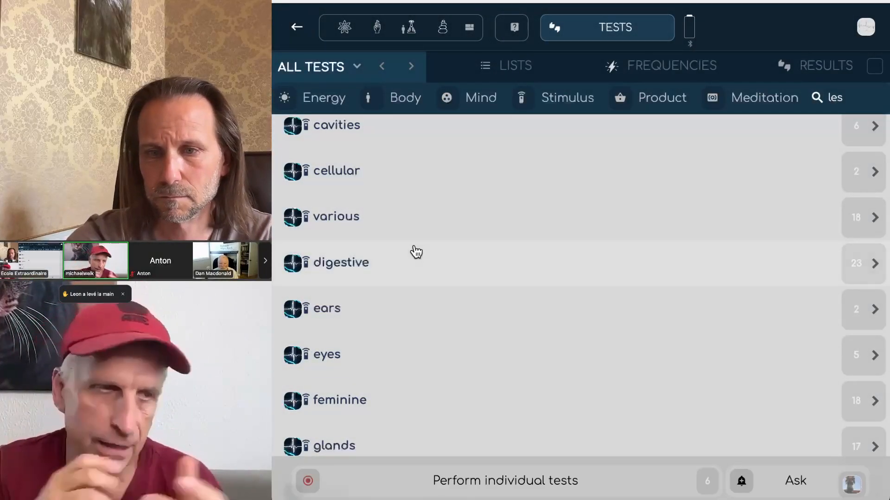
Step: Scroll up the Tests page to browse the lists above the Body category
scroll(414, 252, "up", 3)
scroll(415, 252, "up", 5)
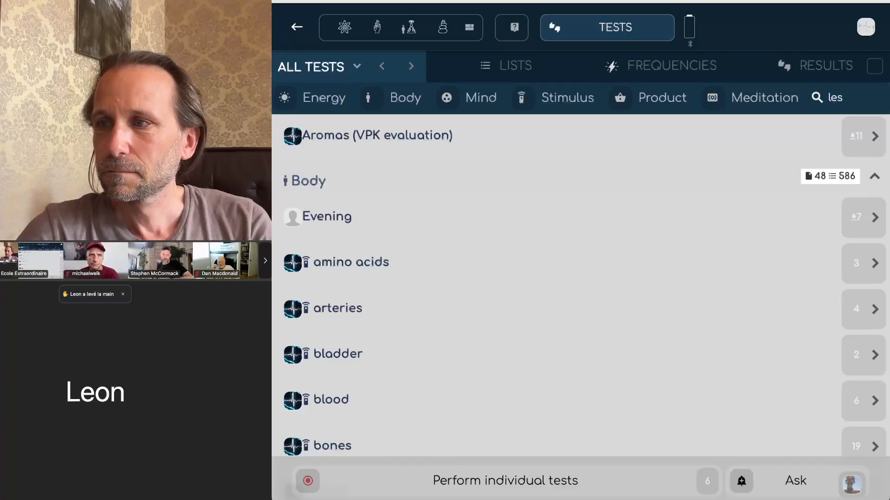
Step: Return to the scan dashboard and open the Personal guide at Day 4/21
left_click(296, 30)
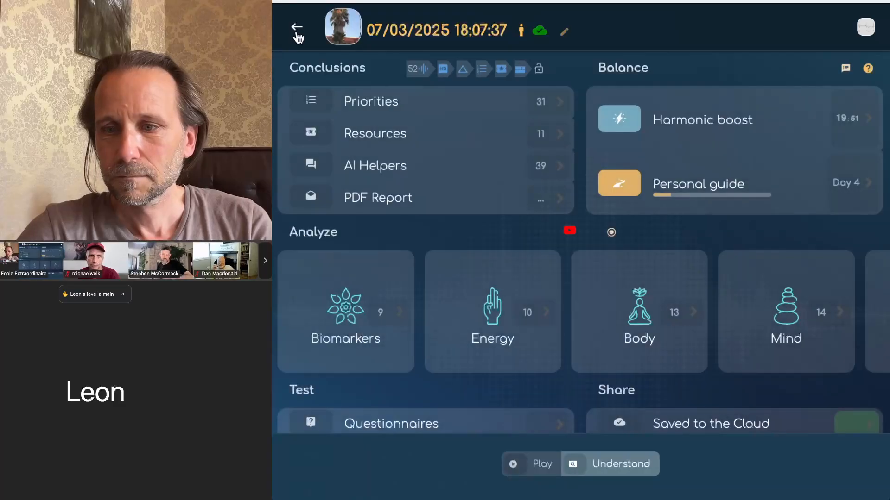
left_click(701, 188)
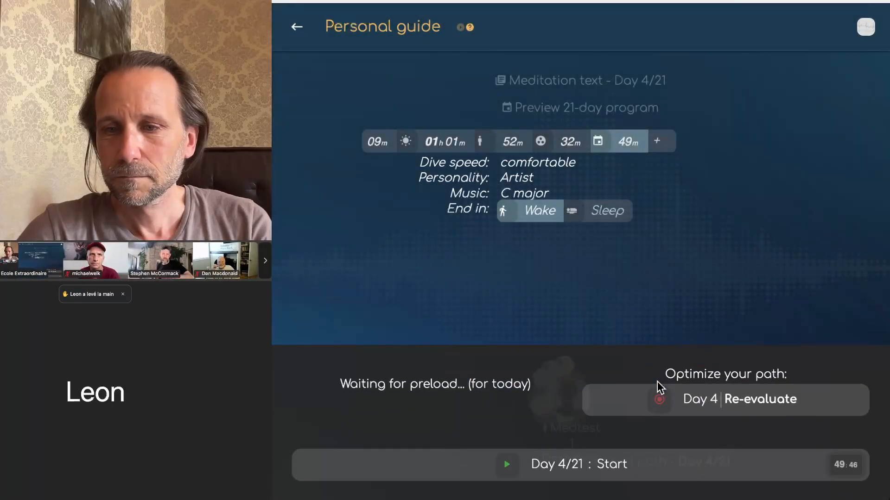
mouse_move(499, 313)
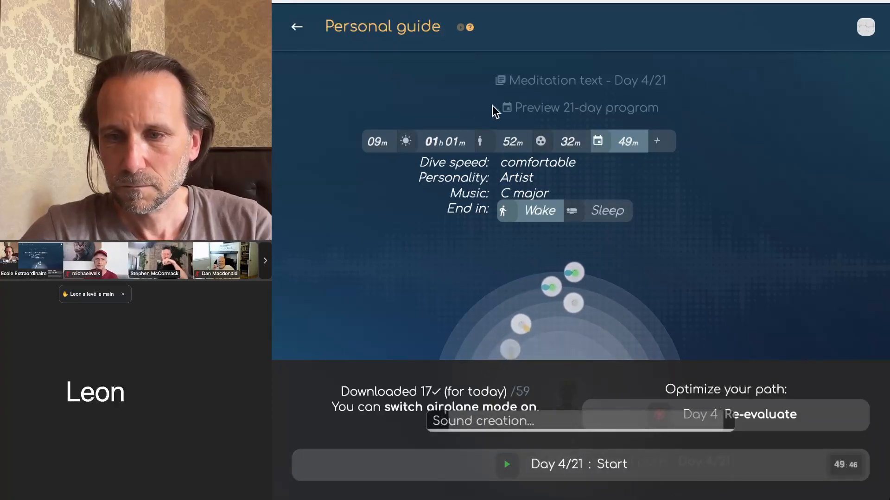
Step: Preview the 21-day program through Day 7/21, then back to Day 4/21, and close it
left_click(540, 109)
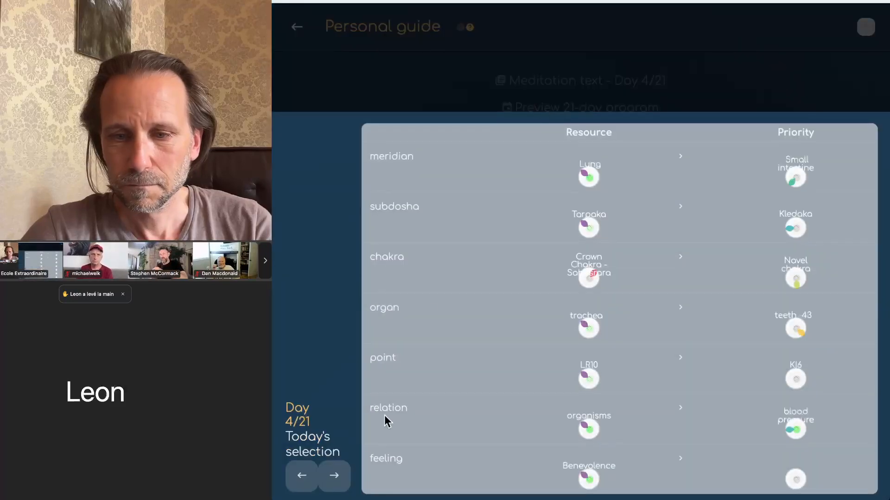
left_click(337, 477)
left_click(338, 477)
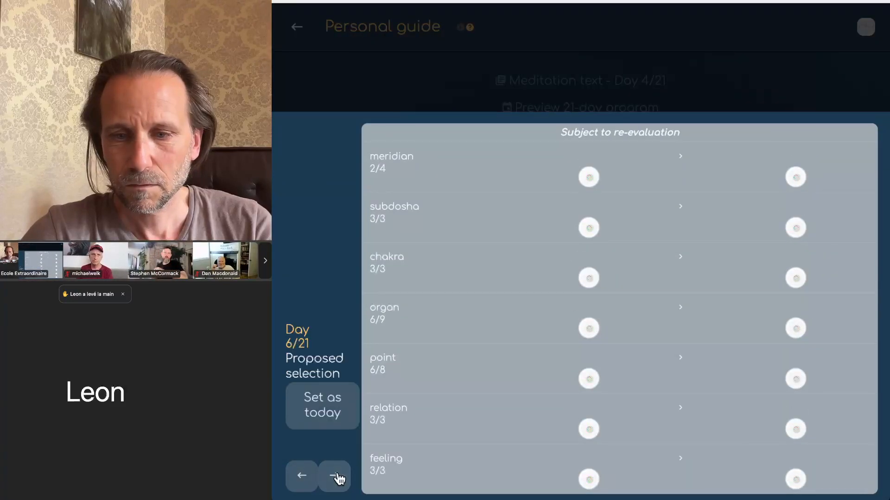
left_click(338, 477)
left_click(302, 477)
left_click(304, 478)
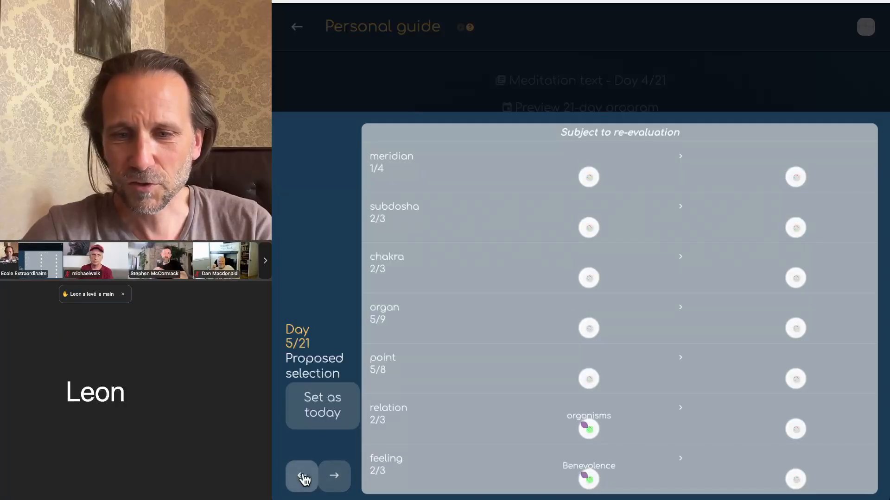
left_click(302, 477)
left_click(453, 49)
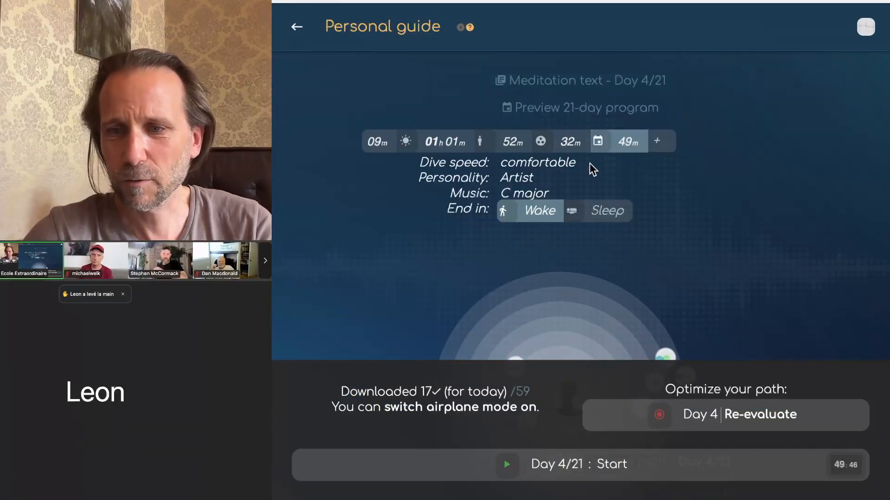
Step: Set Day 5/21 as today's session from the 21-day preview
left_click(544, 112)
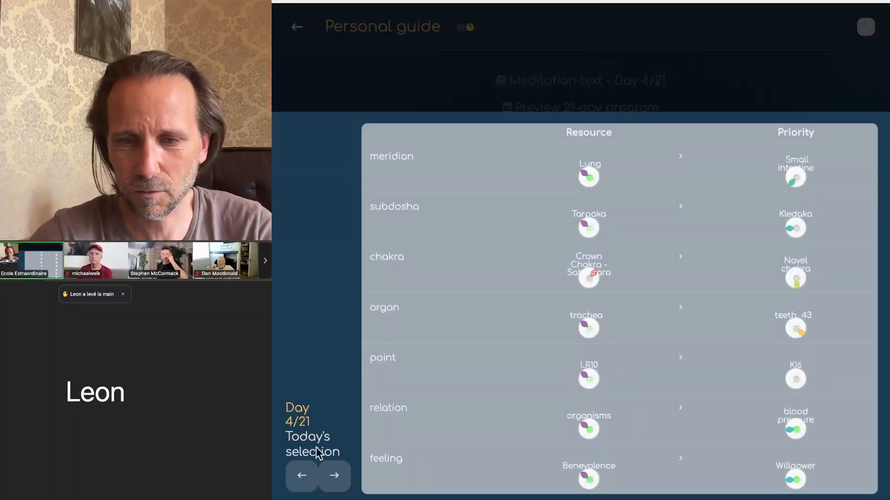
left_click(327, 468)
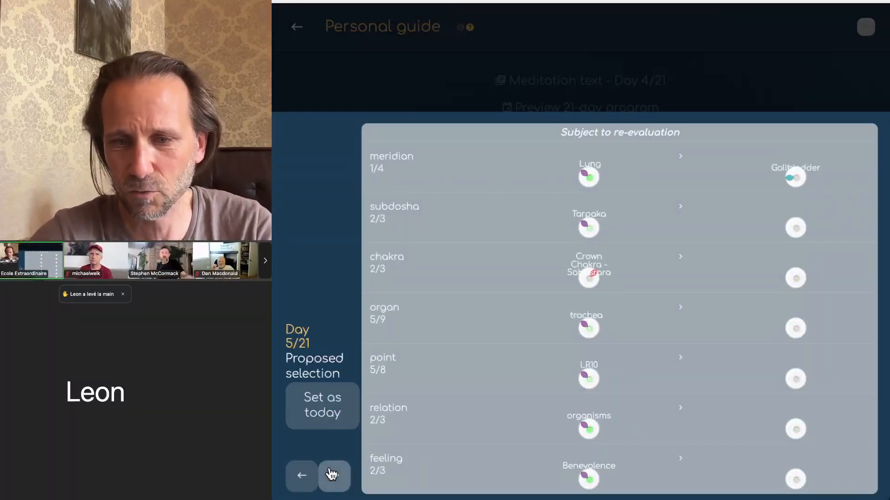
left_click(321, 416)
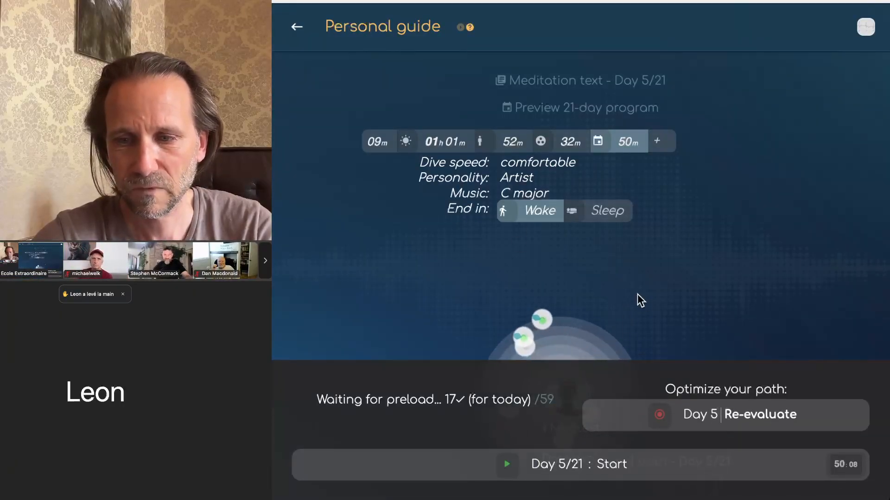
Step: Review the 21-day preview from Day 2/21 to Day 8/21, ending on Day 5/21
left_click(537, 110)
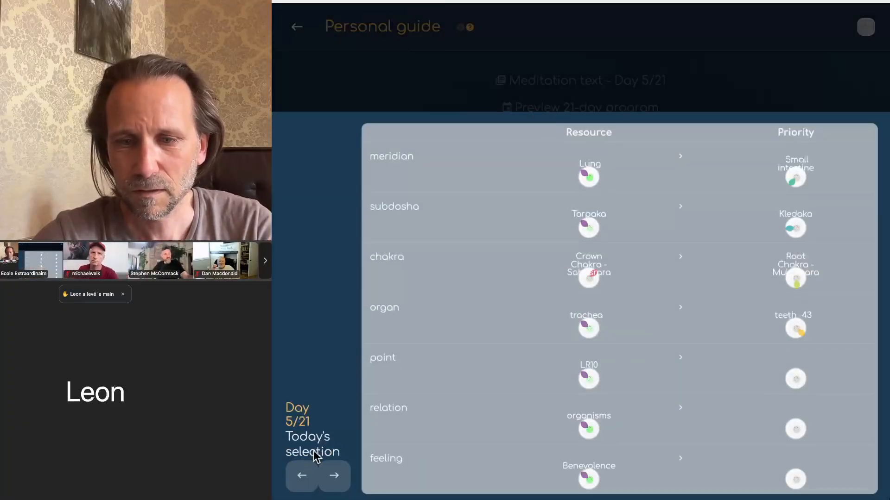
left_click(302, 476)
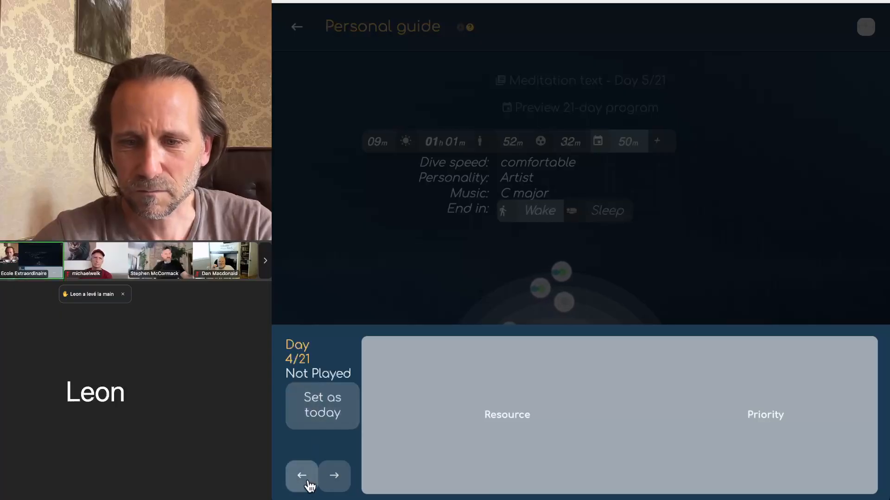
left_click(304, 477)
left_click(304, 477)
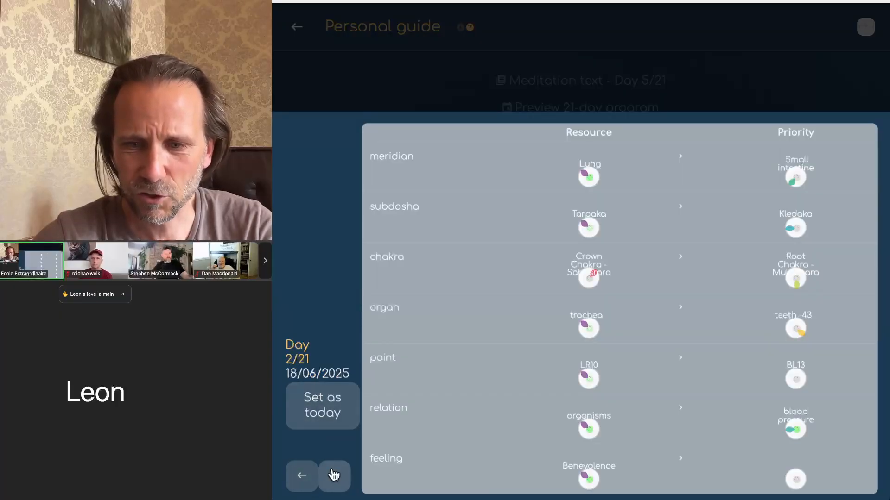
left_click(334, 477)
left_click(333, 477)
left_click(333, 476)
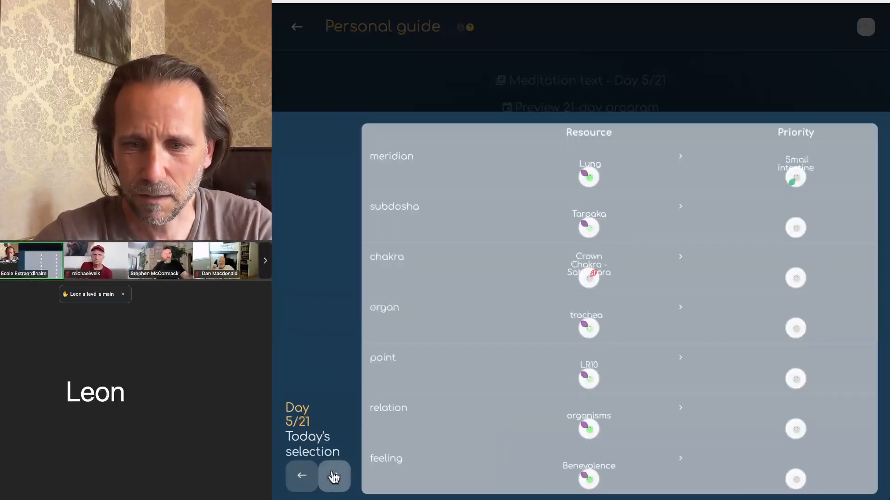
left_click(334, 476)
left_click(333, 476)
left_click(334, 477)
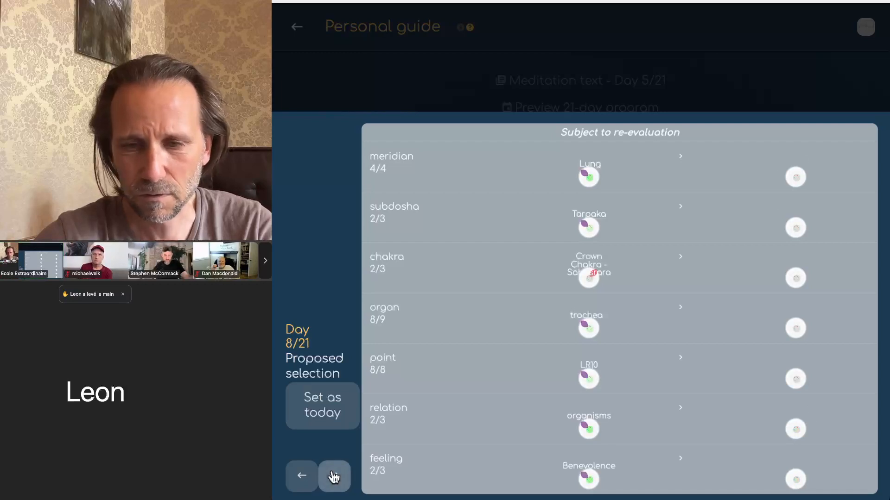
left_click(303, 477)
left_click(302, 476)
left_click(302, 477)
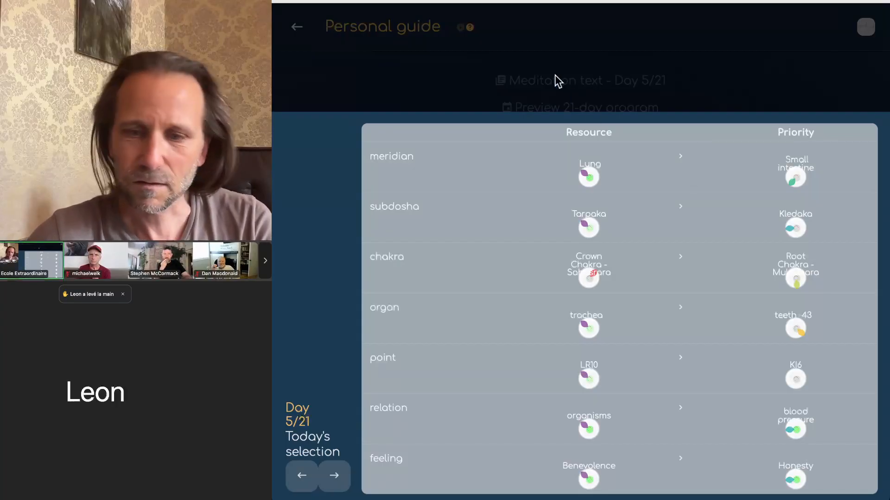
Step: Close the preview and switch the session ending to Sleep, then back to Wake
left_click(575, 80)
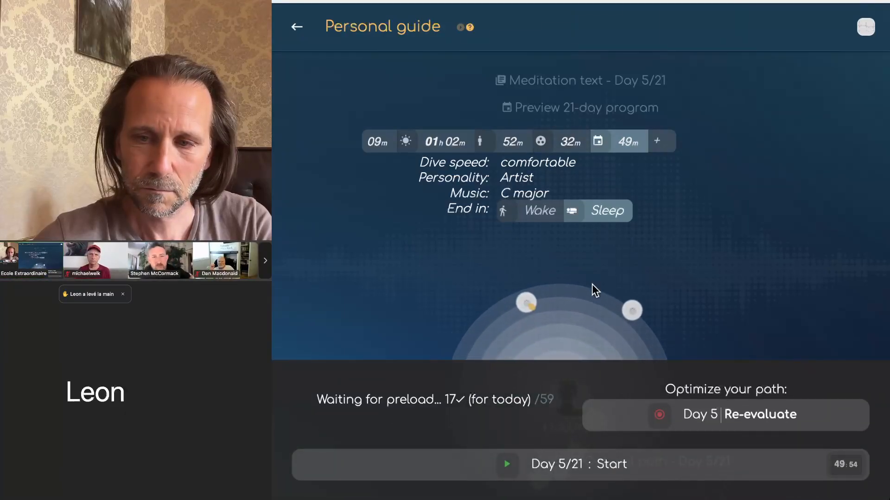
left_click(526, 214)
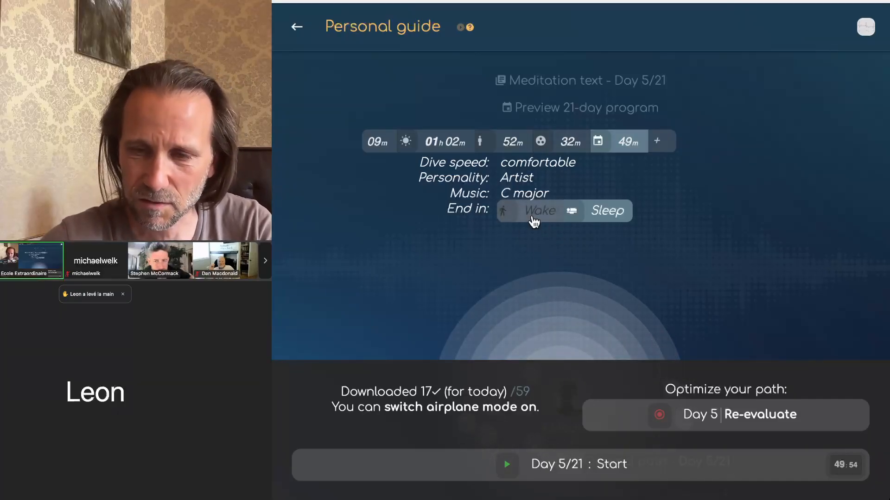
left_click(531, 219)
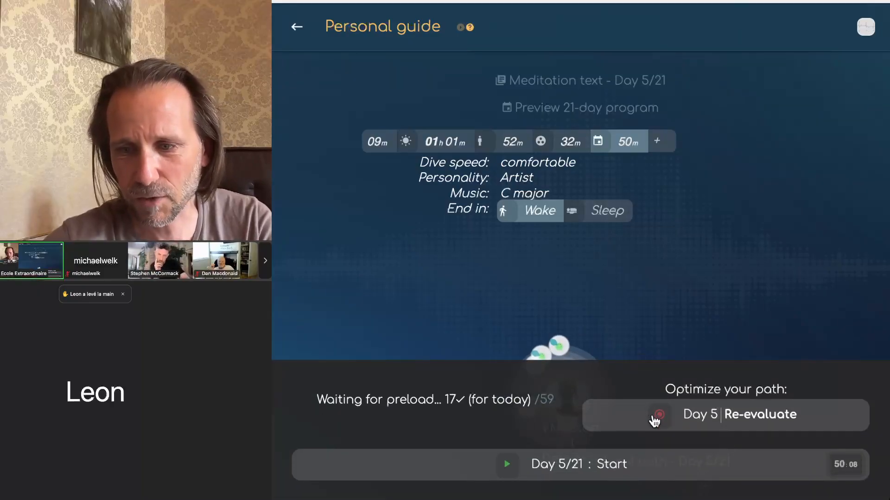
Step: Set Day 4/21 as today's session and show its optimal path
left_click(543, 111)
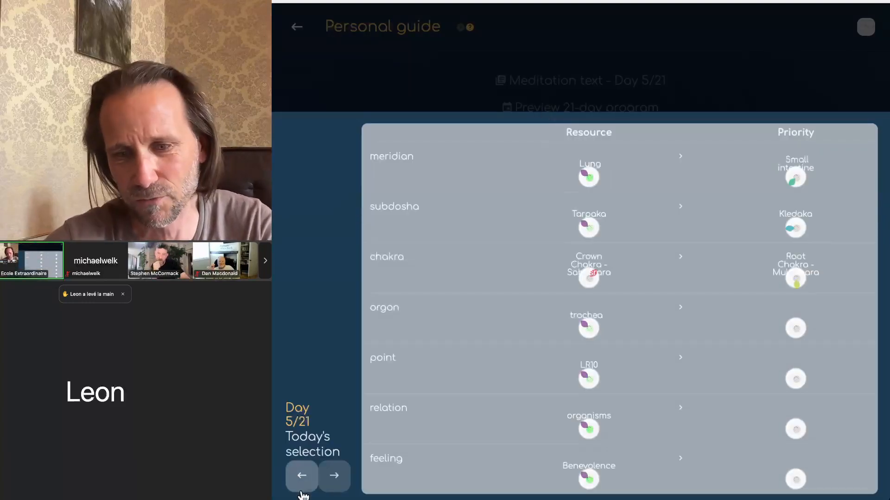
left_click(302, 477)
left_click(469, 180)
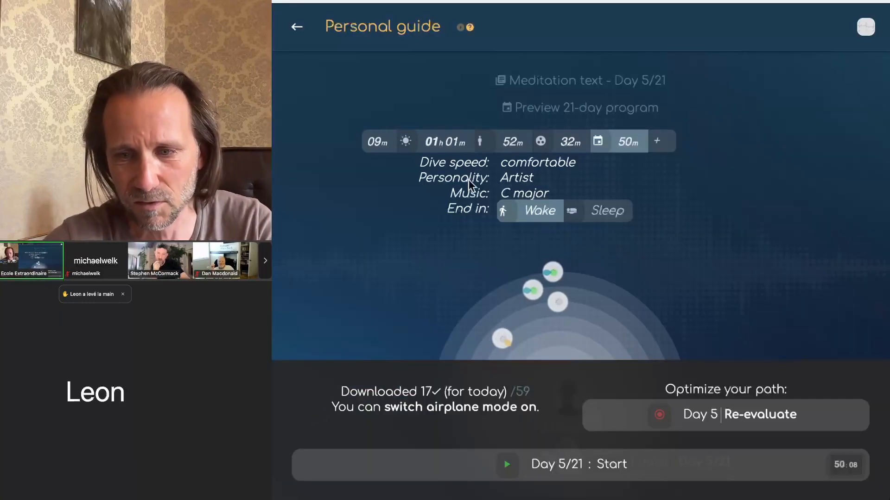
left_click(751, 424)
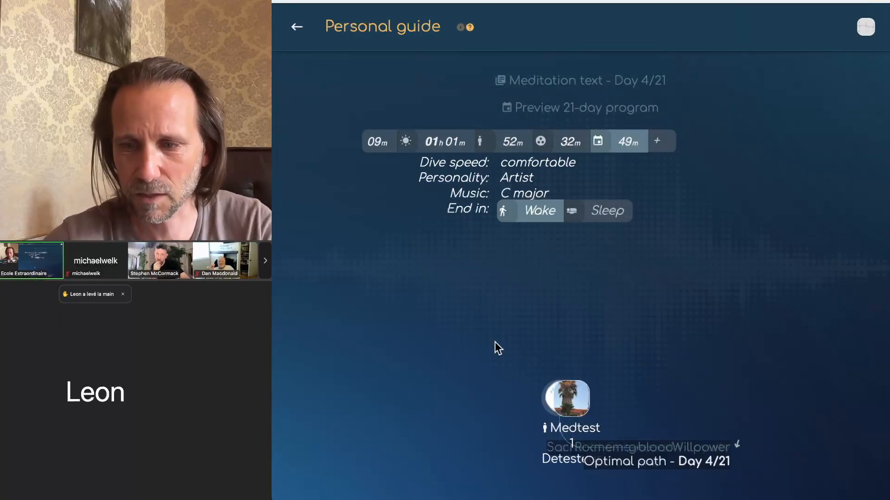